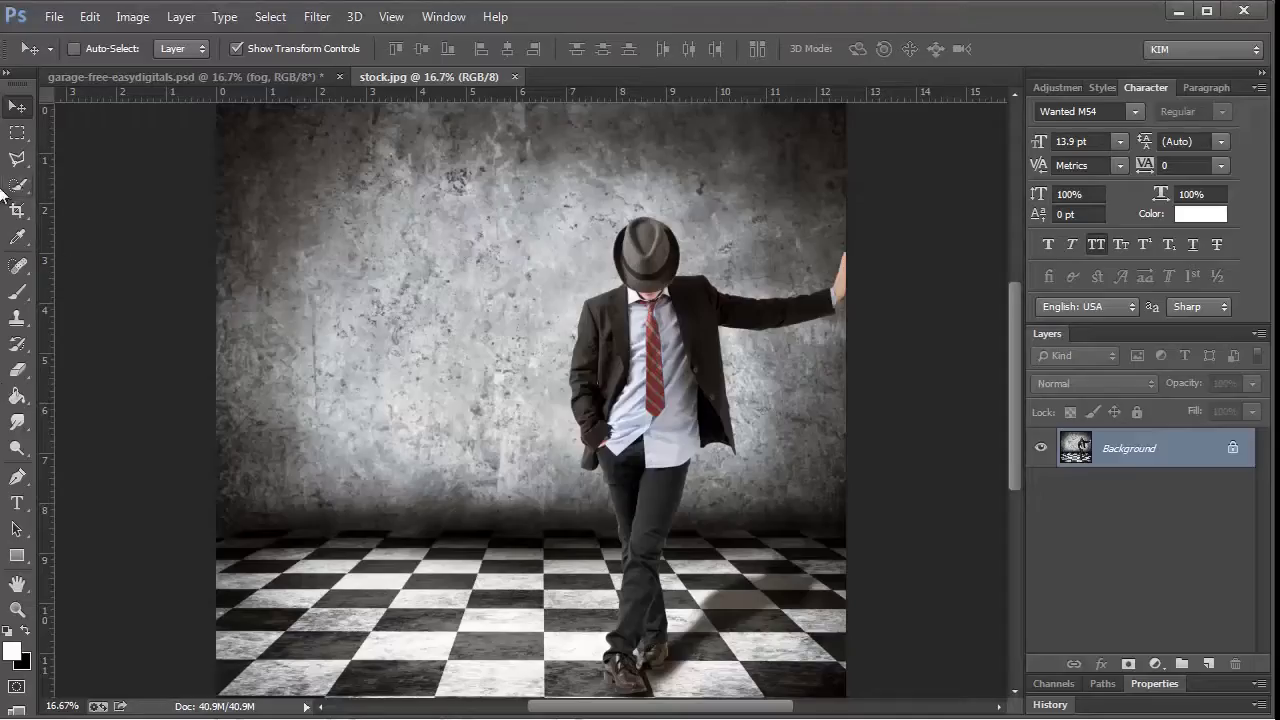
# - Switch to the Quick Selection tool to begin selecting the man
pyautogui.click(17, 185)
# - Paint a quick selection over the man from his hat down to his shoes
pyautogui.keyDown('ctrl'); pyautogui.click(655, 245); pyautogui.keyUp('ctrl')
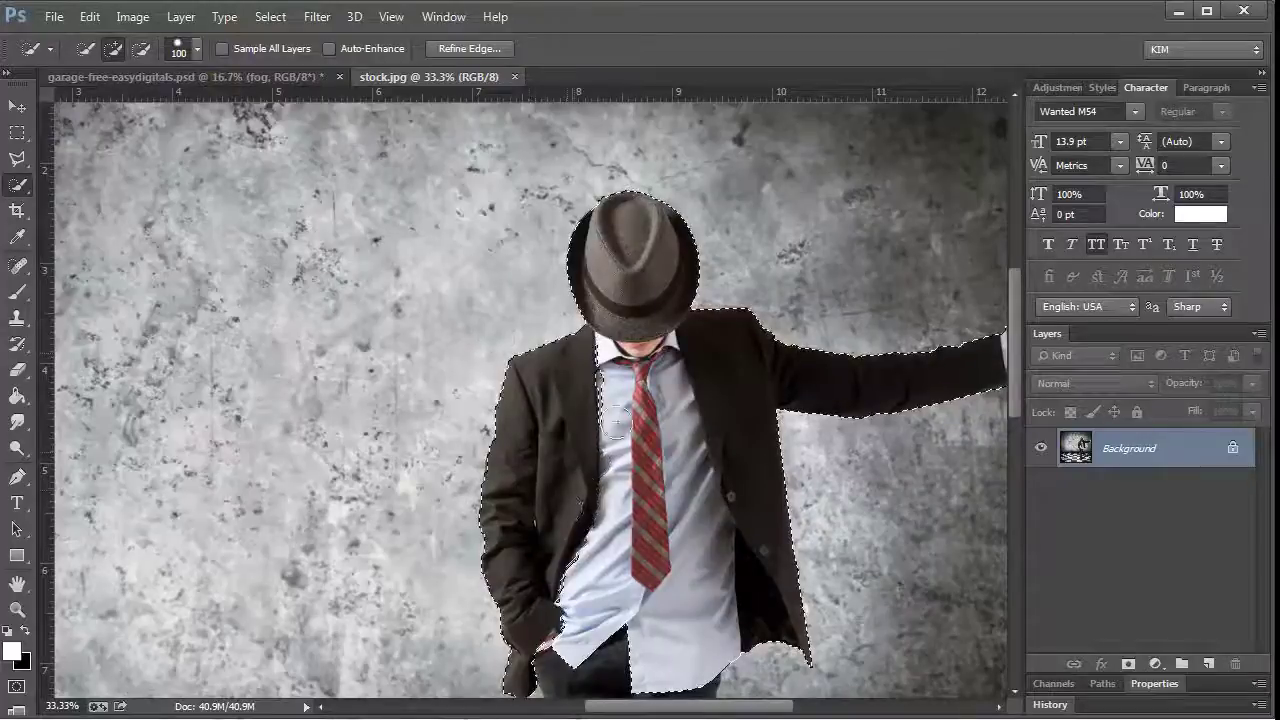
pyautogui.scroll(-5, 678, 500)
pyautogui.moveTo(643, 400); pyautogui.dragTo(629, 511)
pyautogui.scroll(-1, 629, 511)
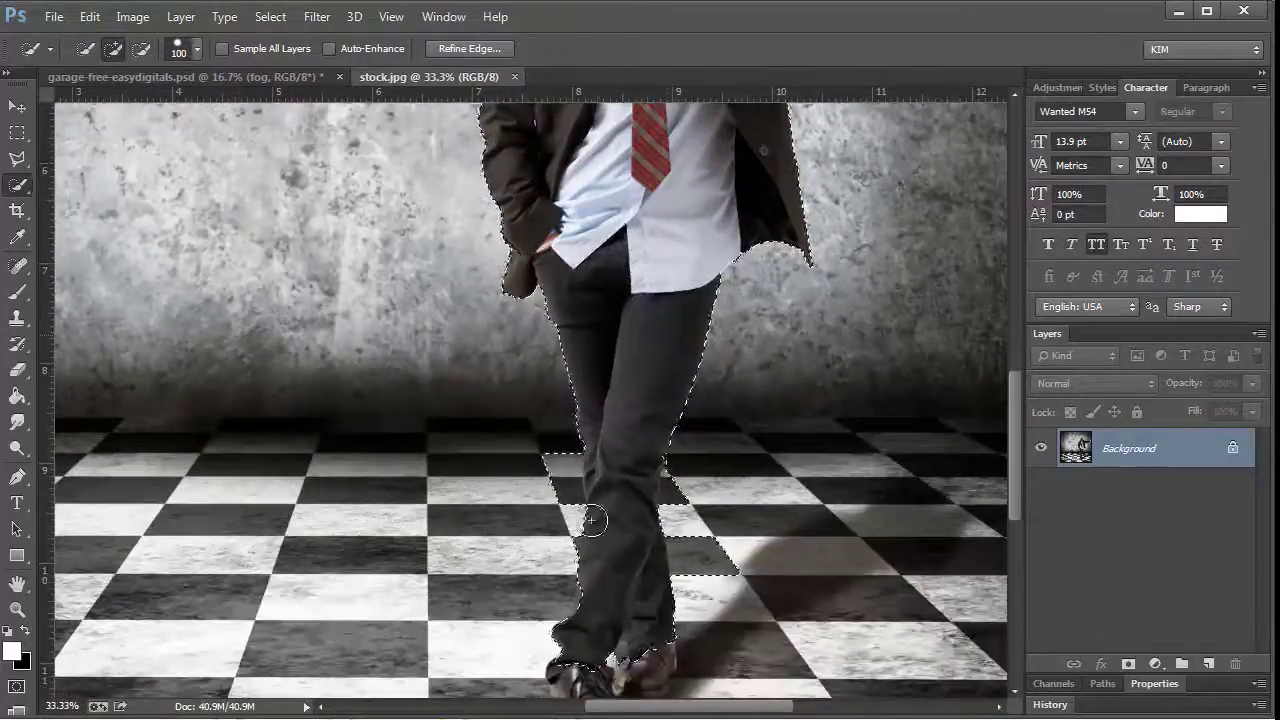
pyautogui.scroll(-1, 618, 513)
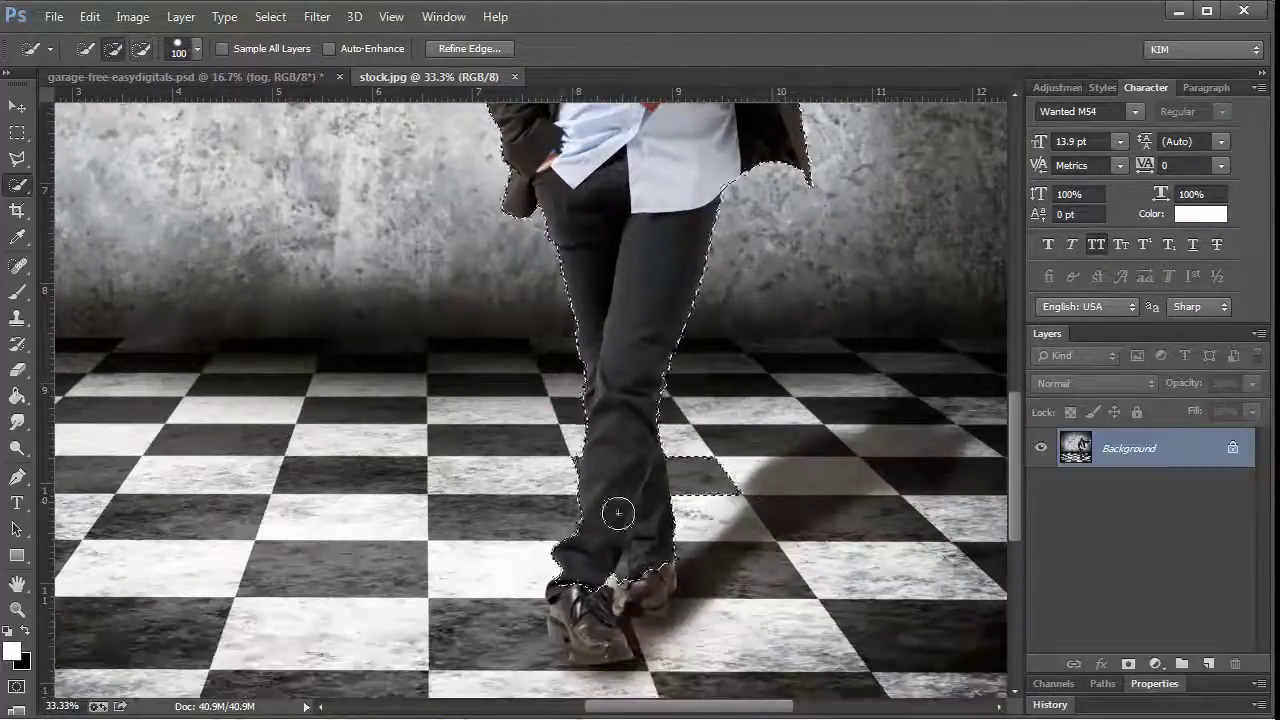
pyautogui.scroll(-1, 633, 571)
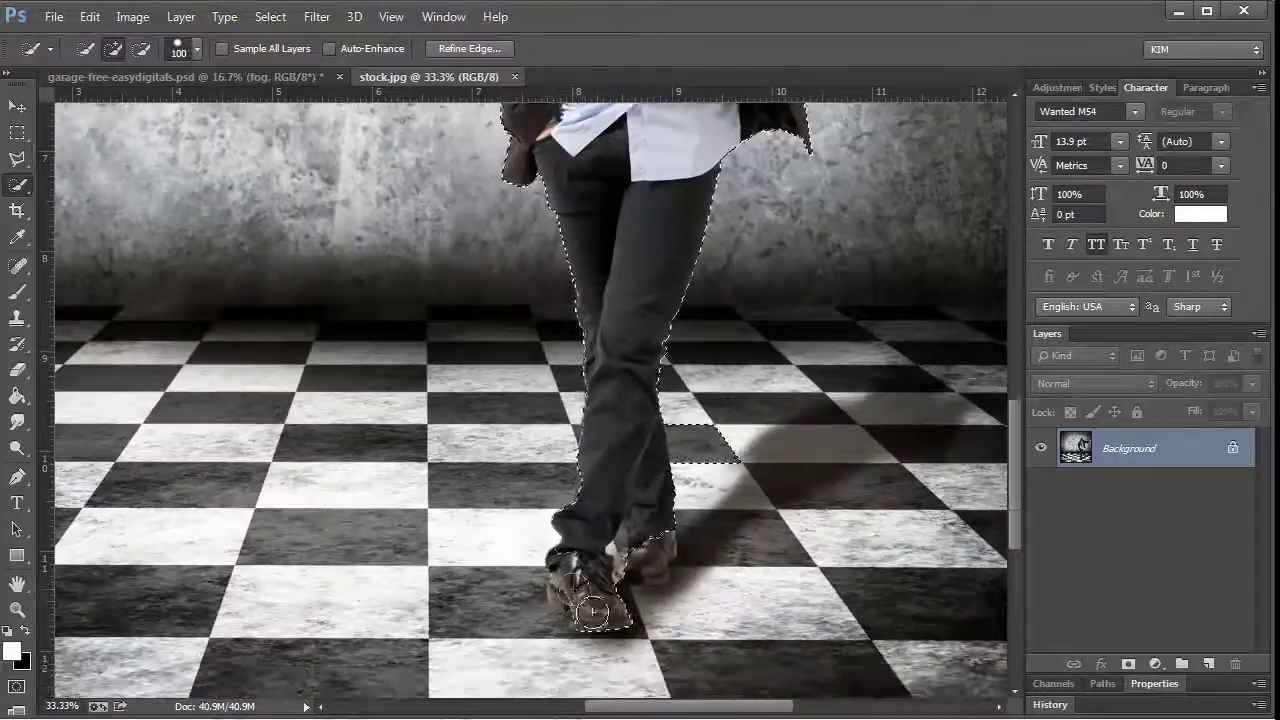
# - Subtract the floor shadows beside the shoes and zoom to 100% on the feet
pyautogui.moveTo(652, 624); pyautogui.dragTo(667, 620)
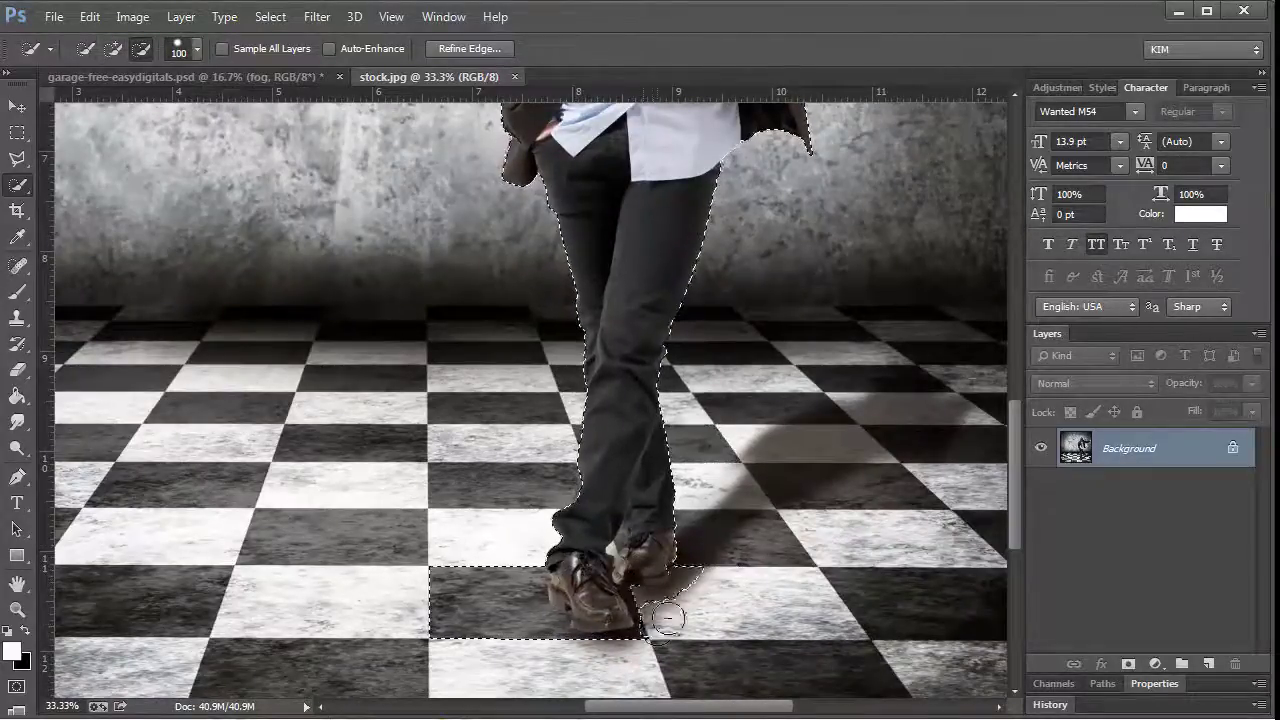
pyautogui.hotkey('ctrl', 'space')
pyautogui.moveTo(443, 543); pyautogui.dragTo(748, 521)
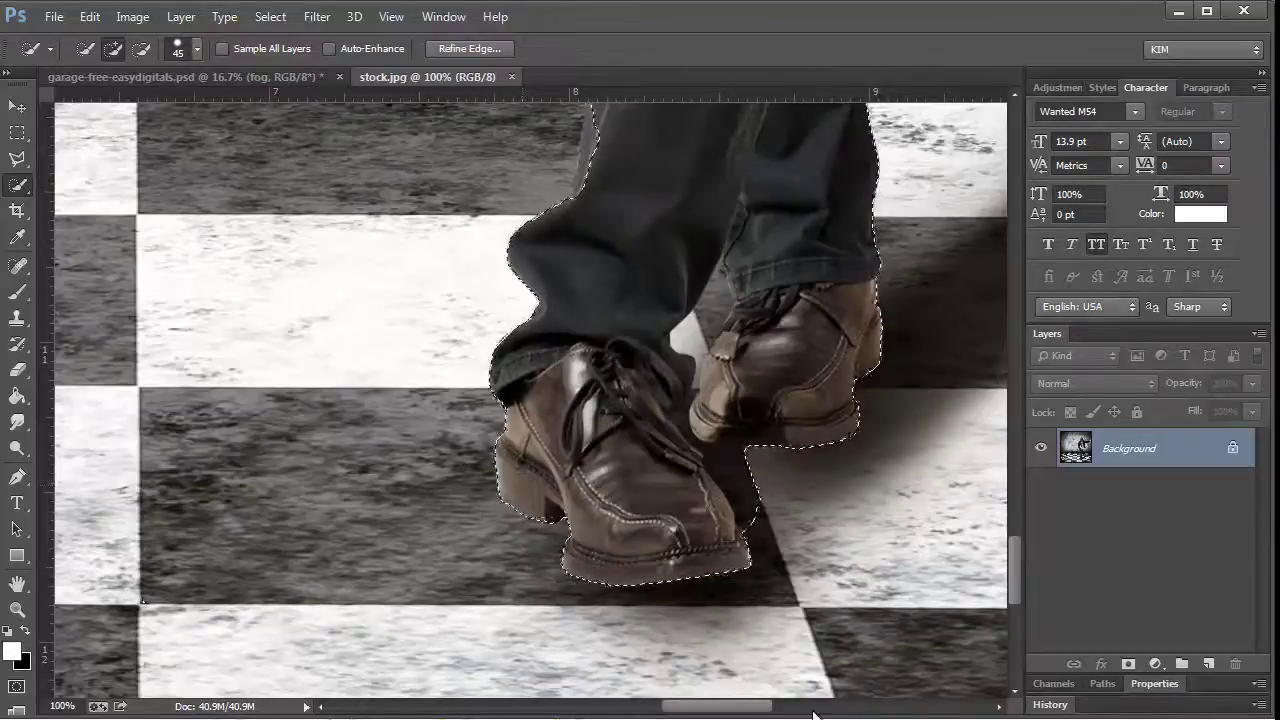
pyautogui.scroll(5, 920, 486)
pyautogui.scroll(1, 900, 480)
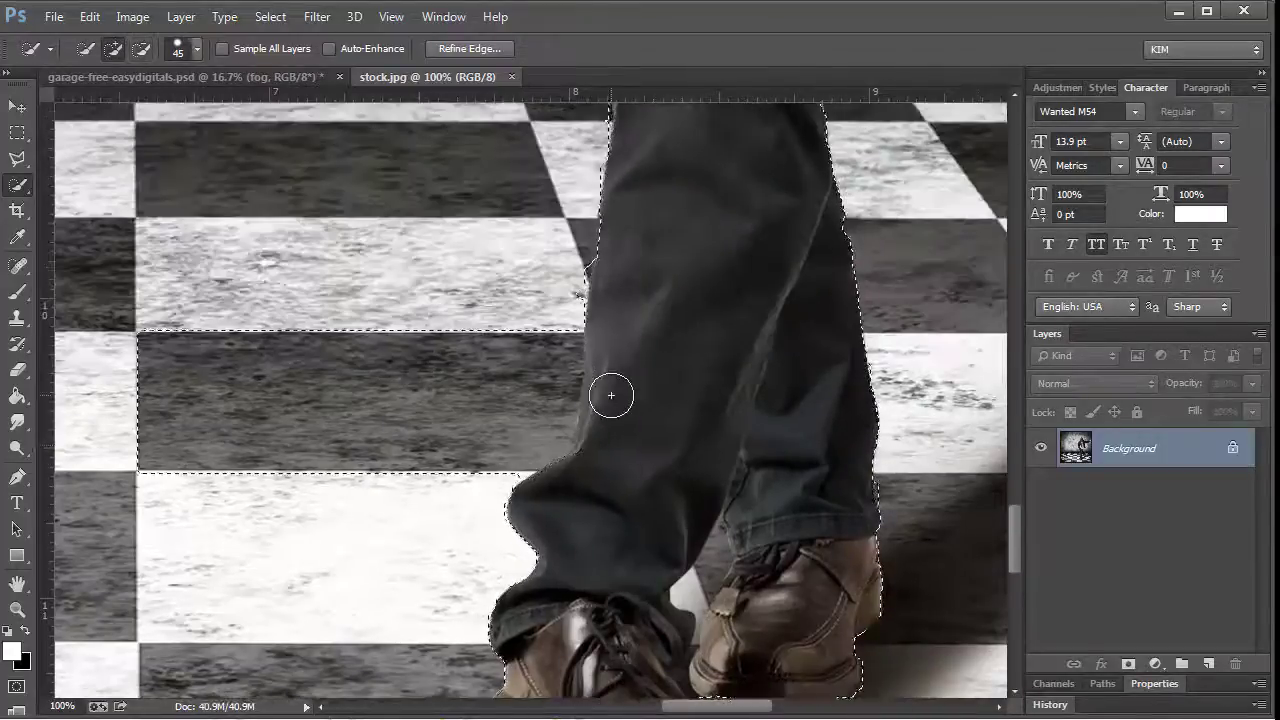
# - Refine the selection edge along the left trouser leg and shrink the brush to 25
pyautogui.moveTo(558, 404); pyautogui.dragTo(606, 436)
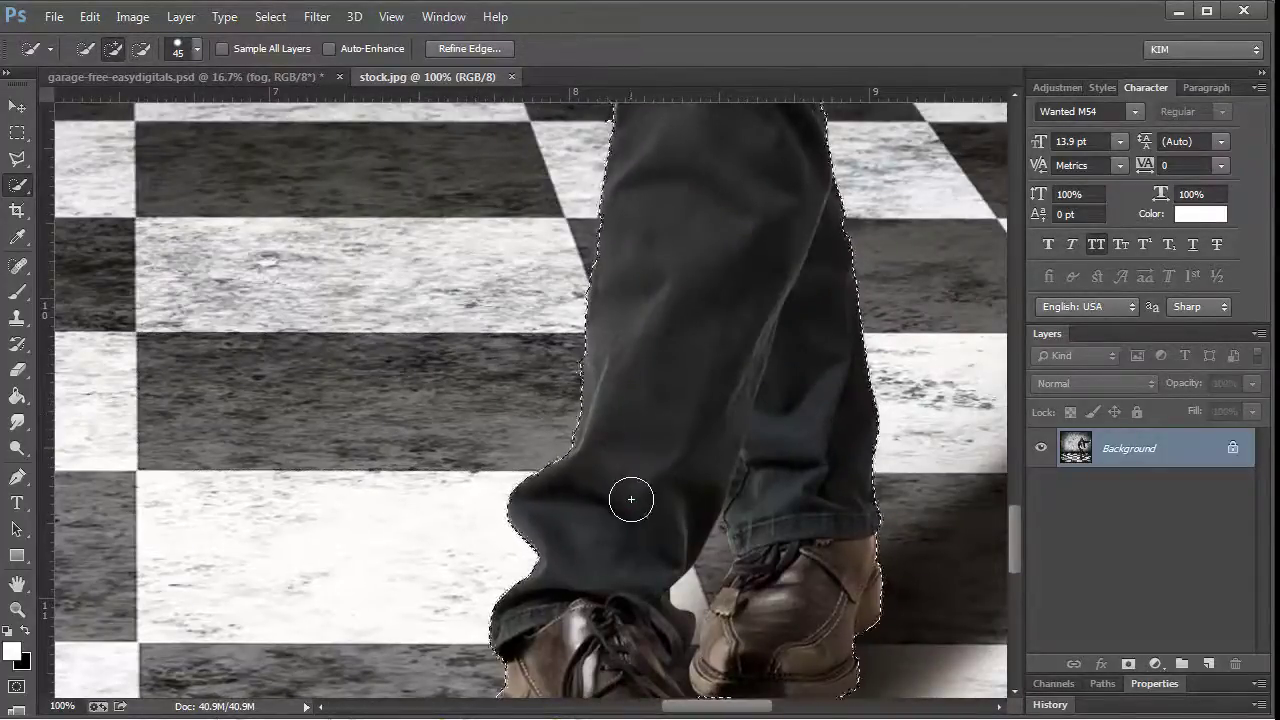
pyautogui.scroll(2, 837, 543)
pyautogui.scroll(2, 837, 543)
pyautogui.scroll(2, 846, 467)
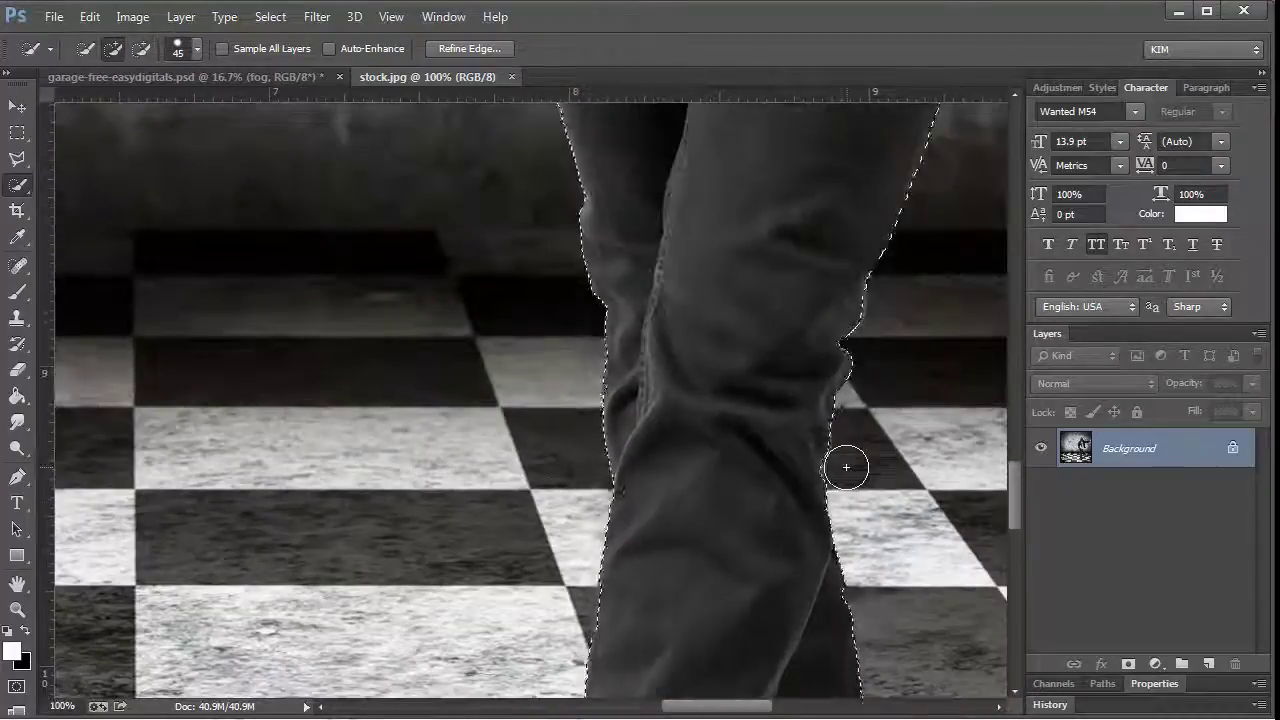
pyautogui.scroll(2, 840, 420)
pyautogui.scroll(5, 885, 440)
pyautogui.scroll(3, 894, 440)
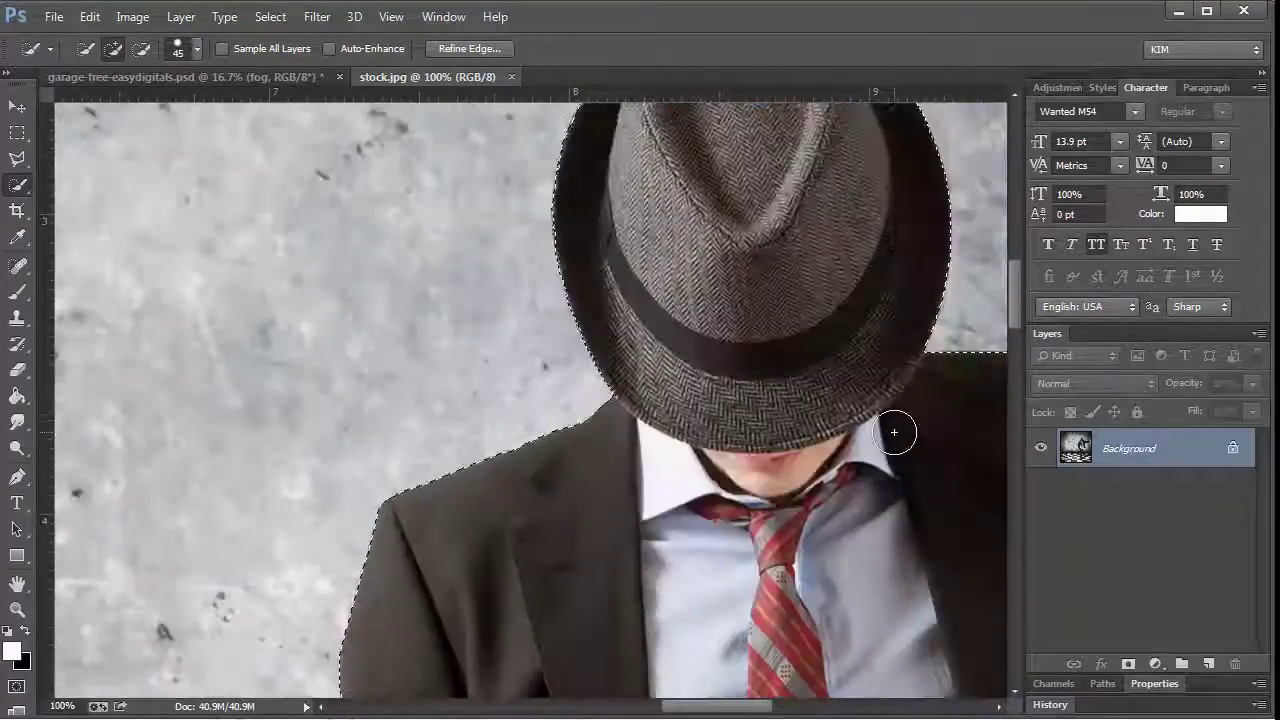
pyautogui.scroll(3, 894, 432)
pyautogui.scroll(-7, 937, 357)
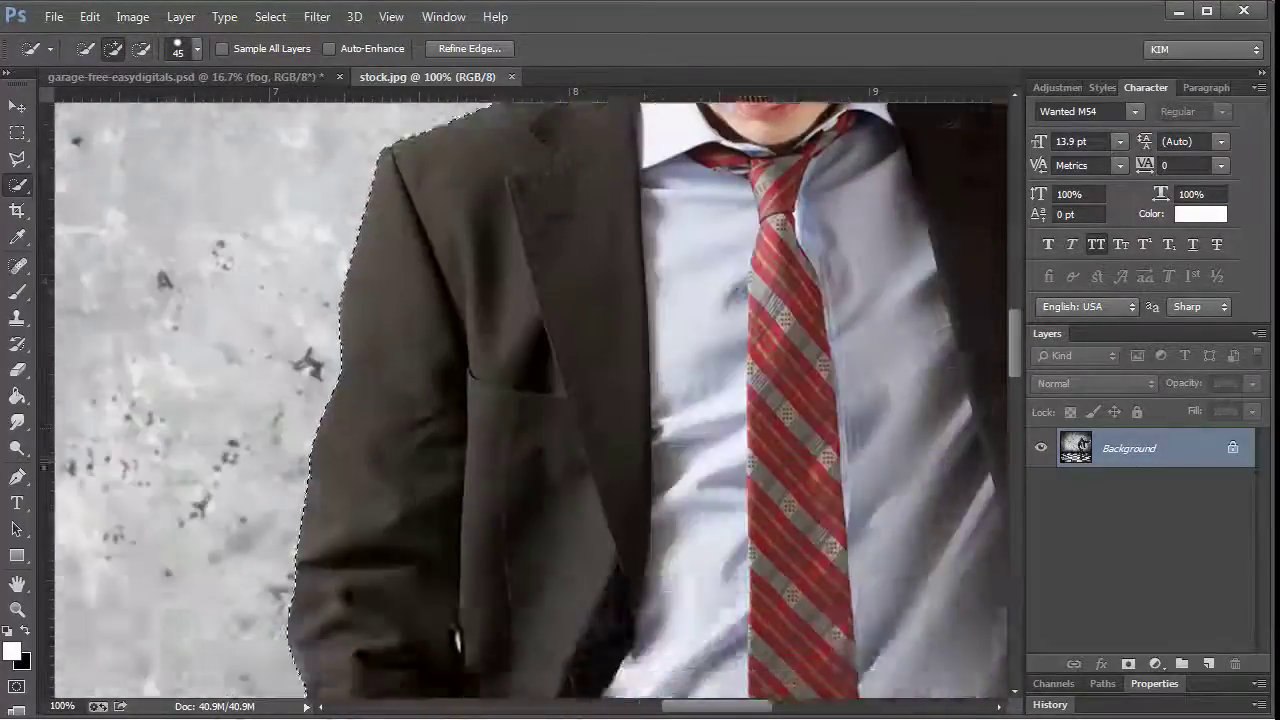
pyautogui.scroll(-5, 869, 449)
pyautogui.scroll(-3, 726, 491)
pyautogui.press('[')
pyautogui.press('[')
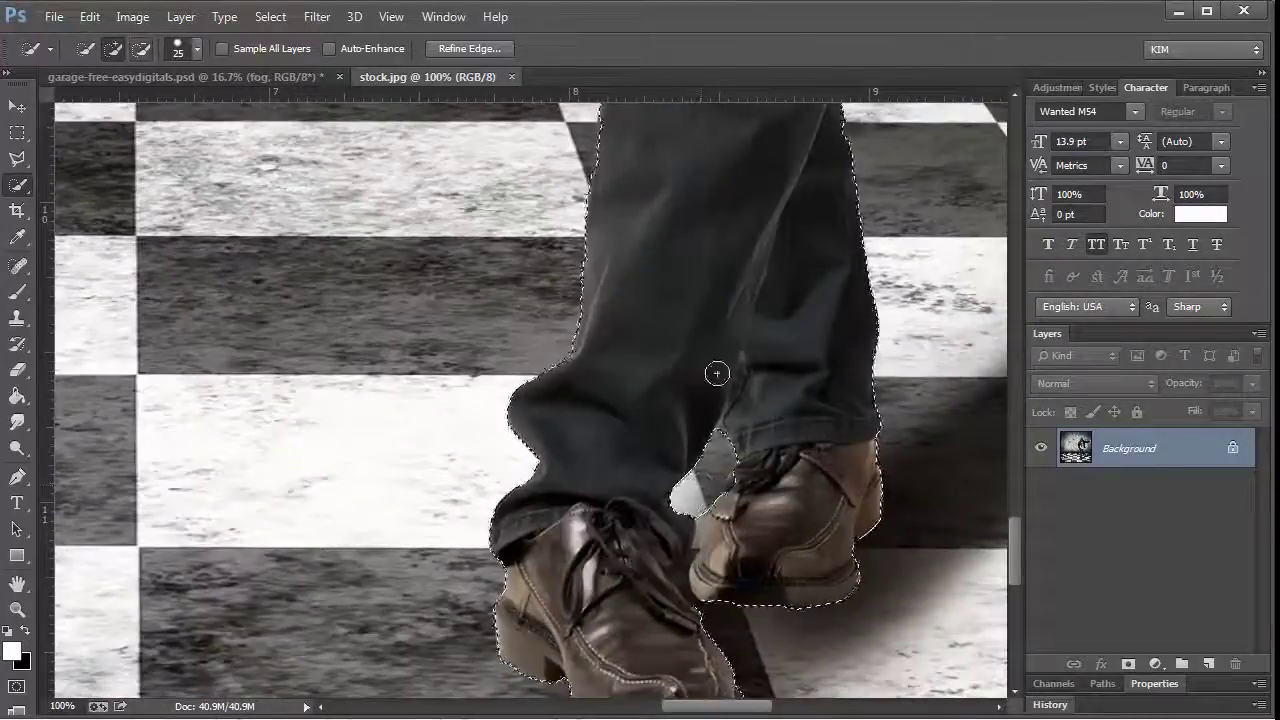
# - Zoom to 200% on the shoes and trim the selection edge at the heel
pyautogui.press('z')
pyautogui.click(653, 500)
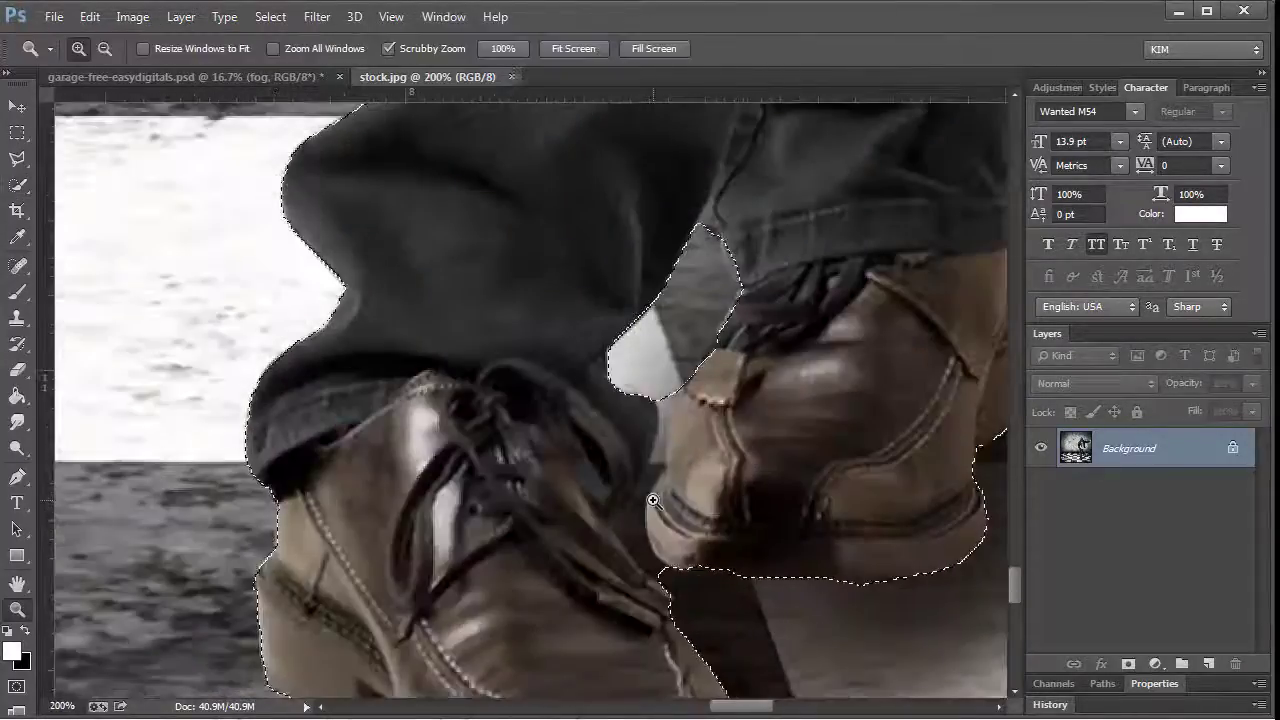
pyautogui.press('w')
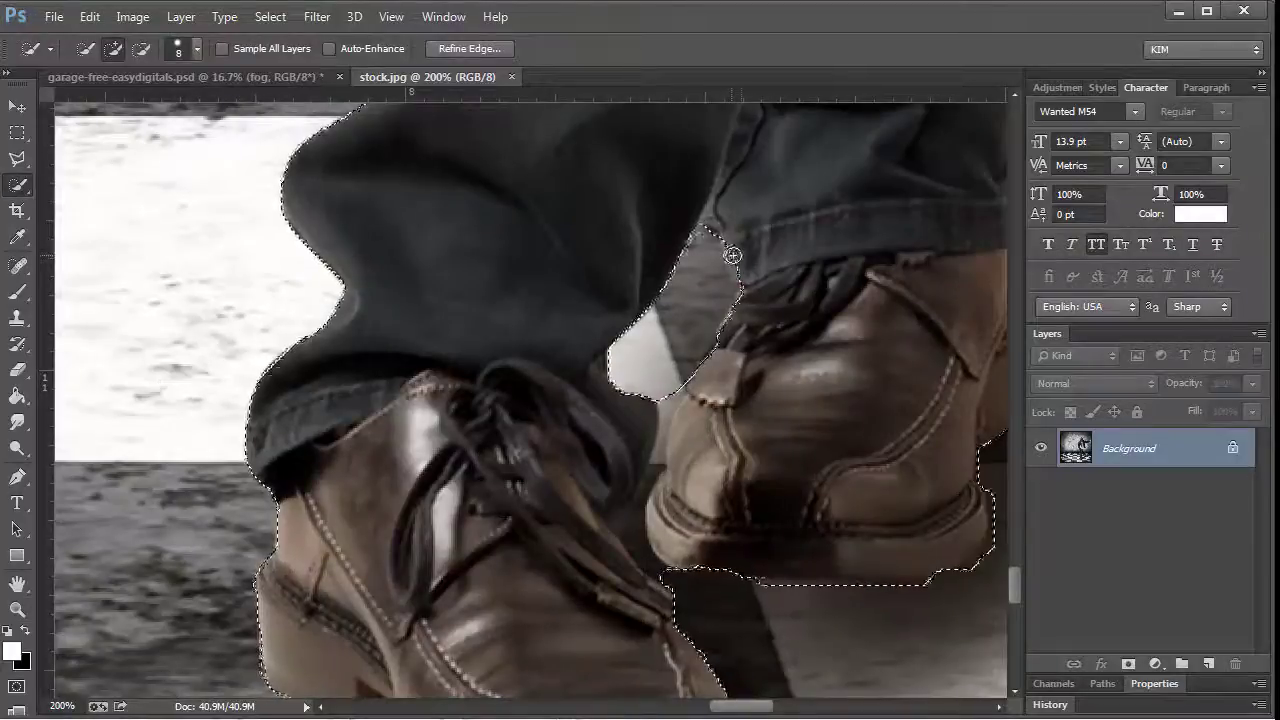
pyautogui.keyDown('alt'); pyautogui.click(641, 553); pyautogui.keyUp('alt')
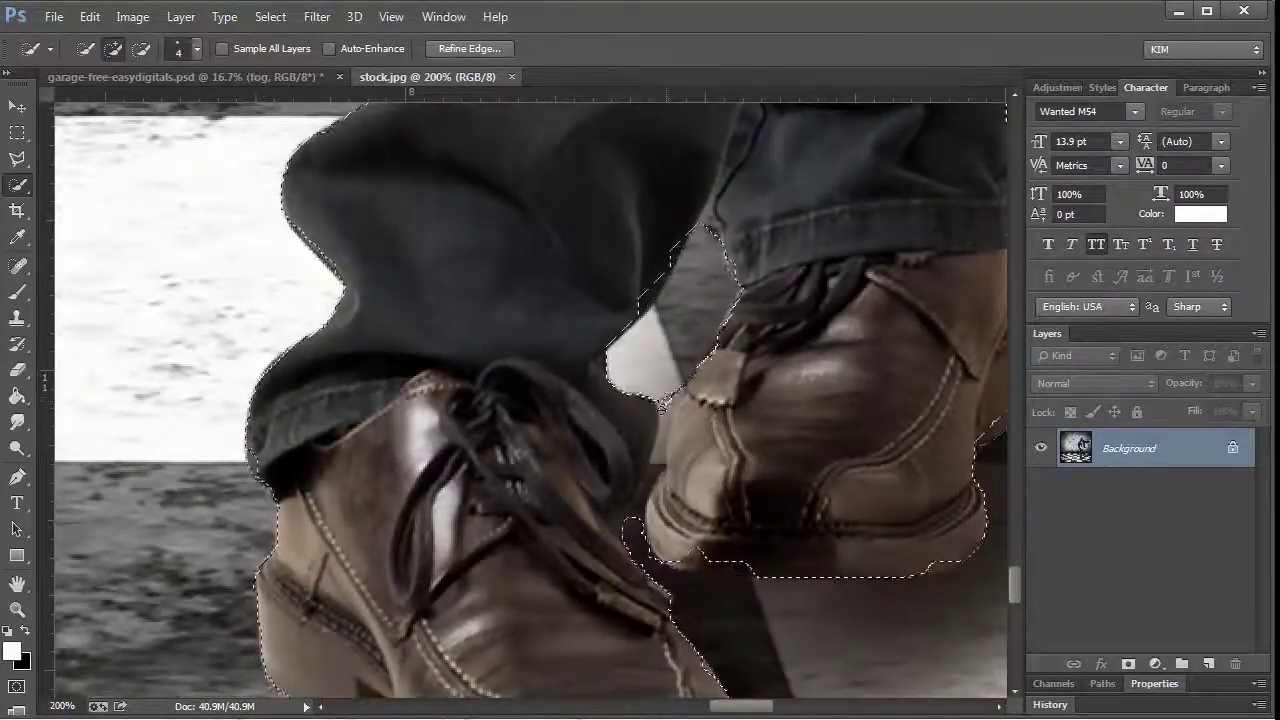
# - Tighten the selection around the shoe gaps and trouser edges, then zoom back out
pyautogui.scroll(-3, 640, 450)
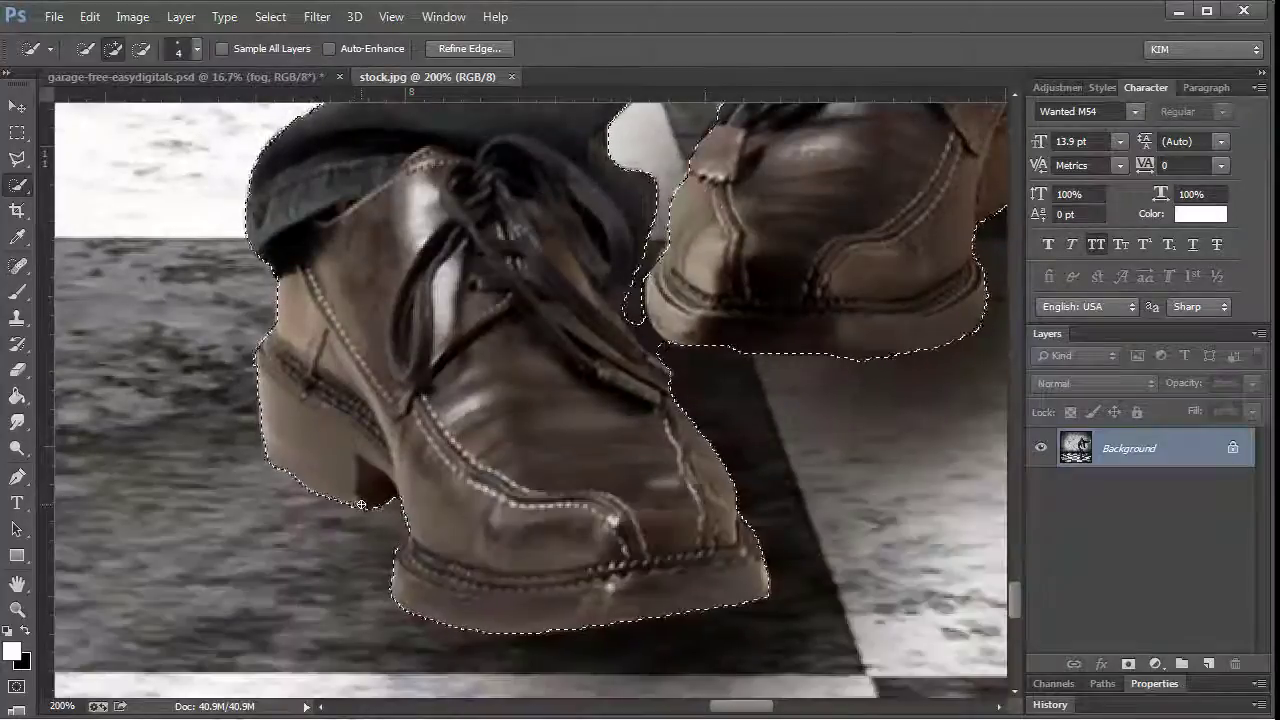
pyautogui.scroll(1, 762, 636)
pyautogui.scroll(4, 762, 636)
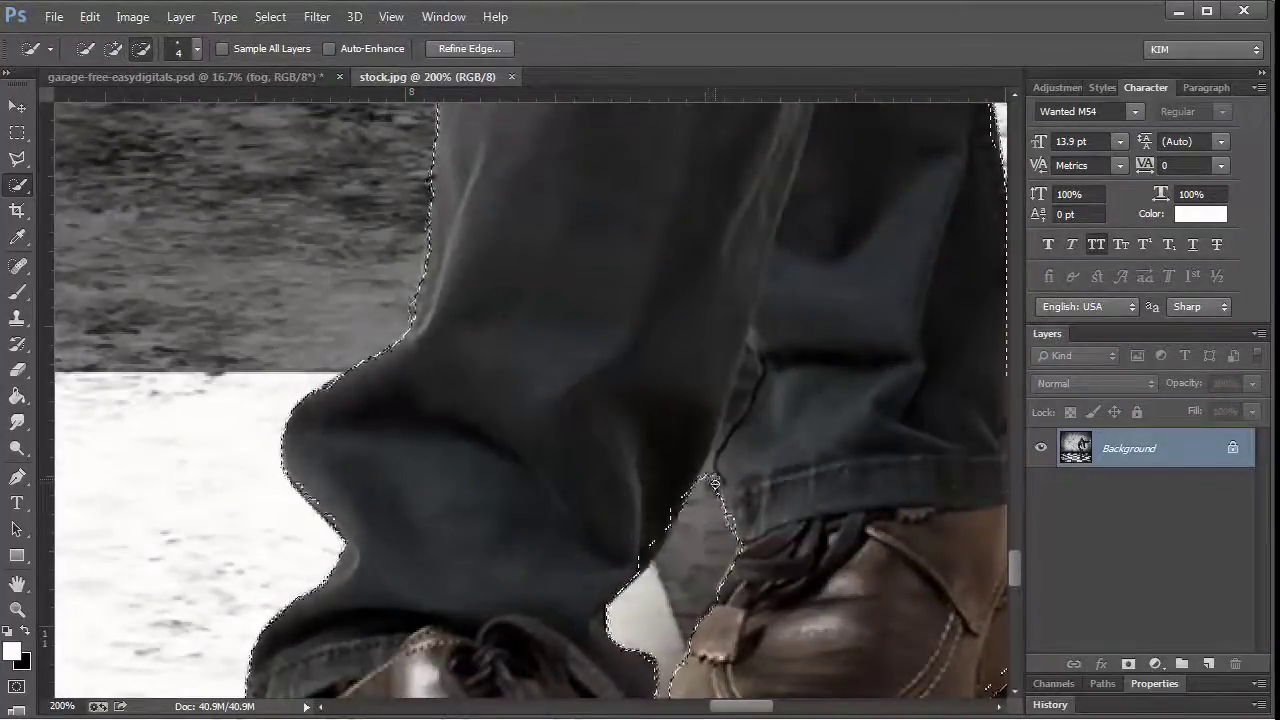
pyautogui.scroll(4, 700, 606)
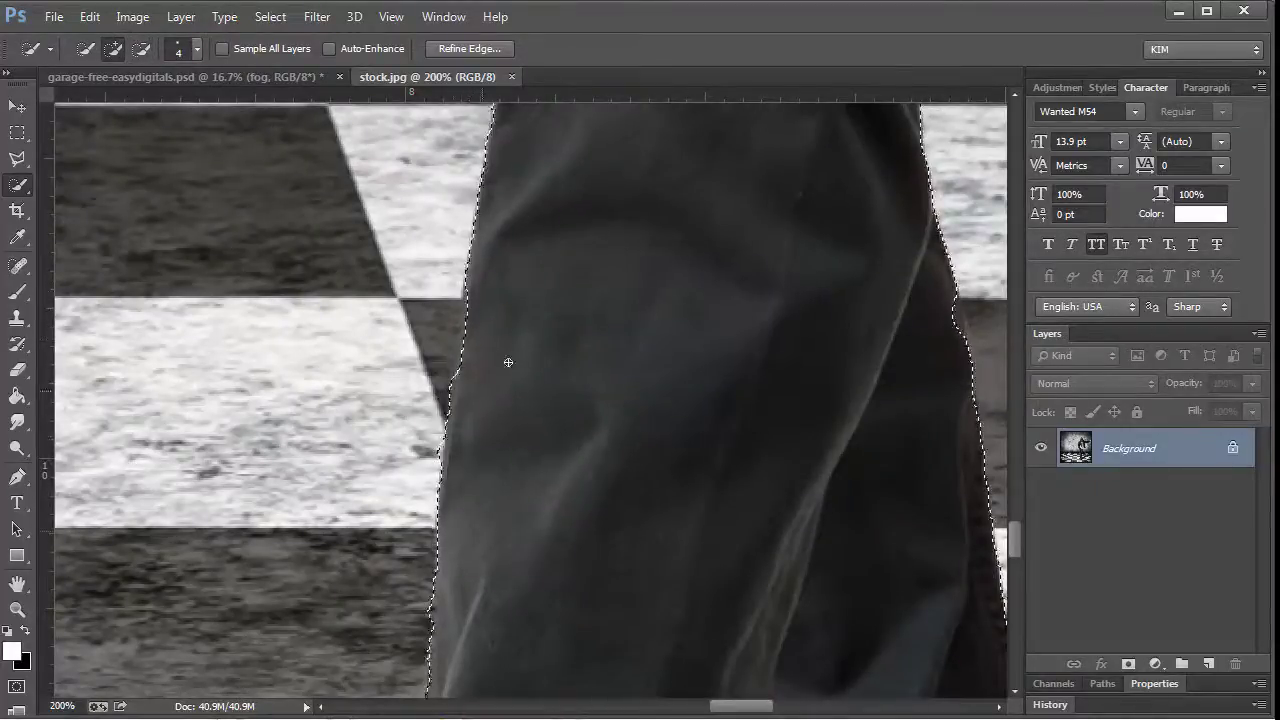
pyautogui.scroll(3, 506, 380)
pyautogui.scroll(2, 570, 460)
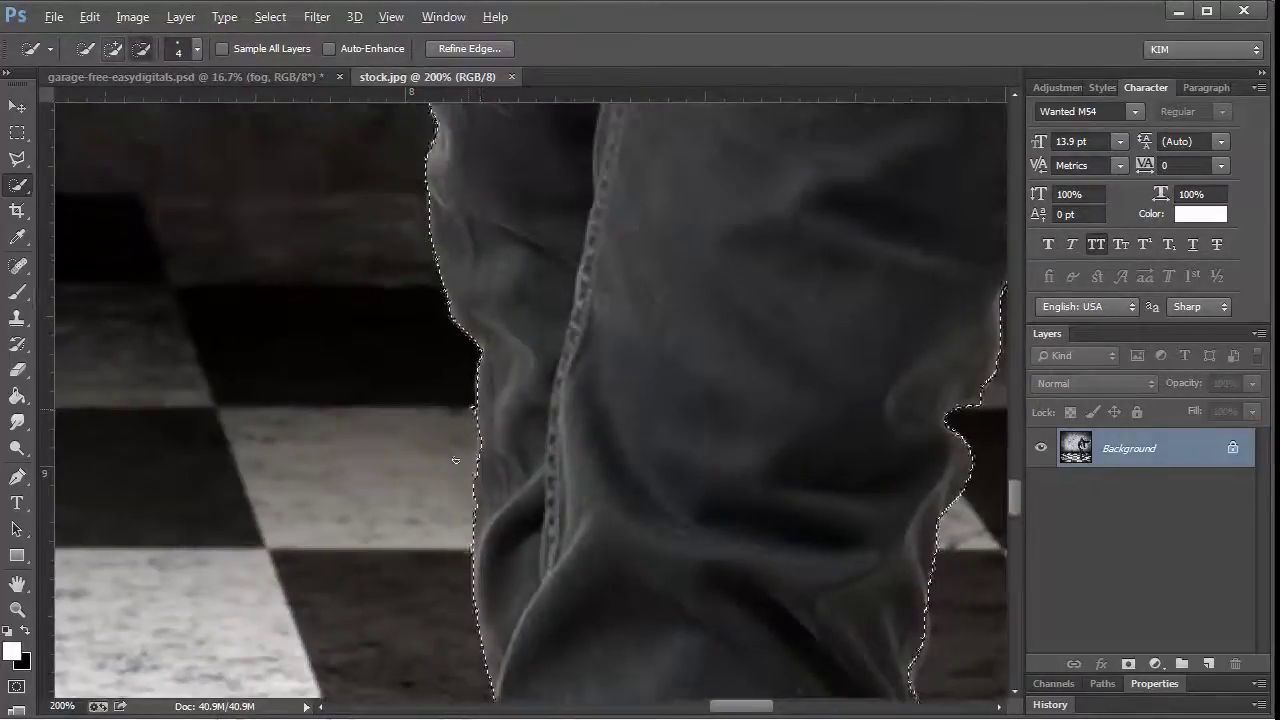
pyautogui.scroll(2, 634, 505)
pyautogui.scroll(2, 600, 515)
pyautogui.scroll(2, 520, 534)
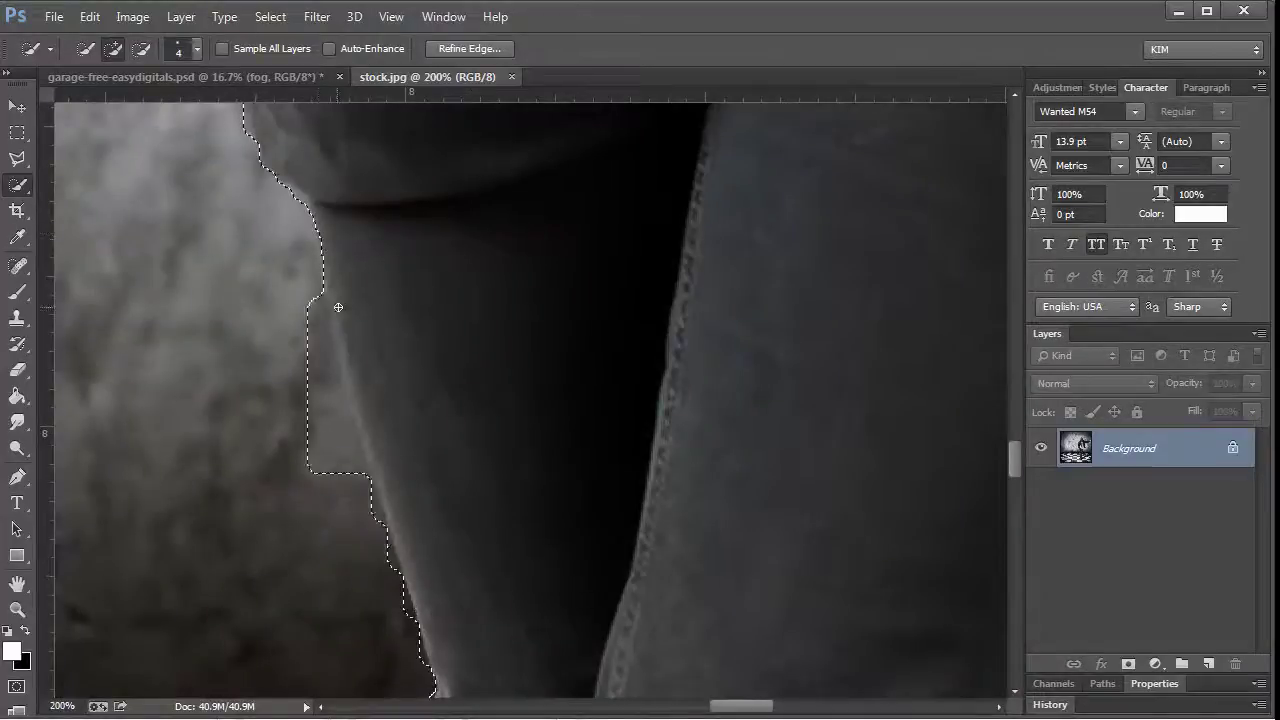
pyautogui.press('z')
pyautogui.scroll(-6, 571, 366)
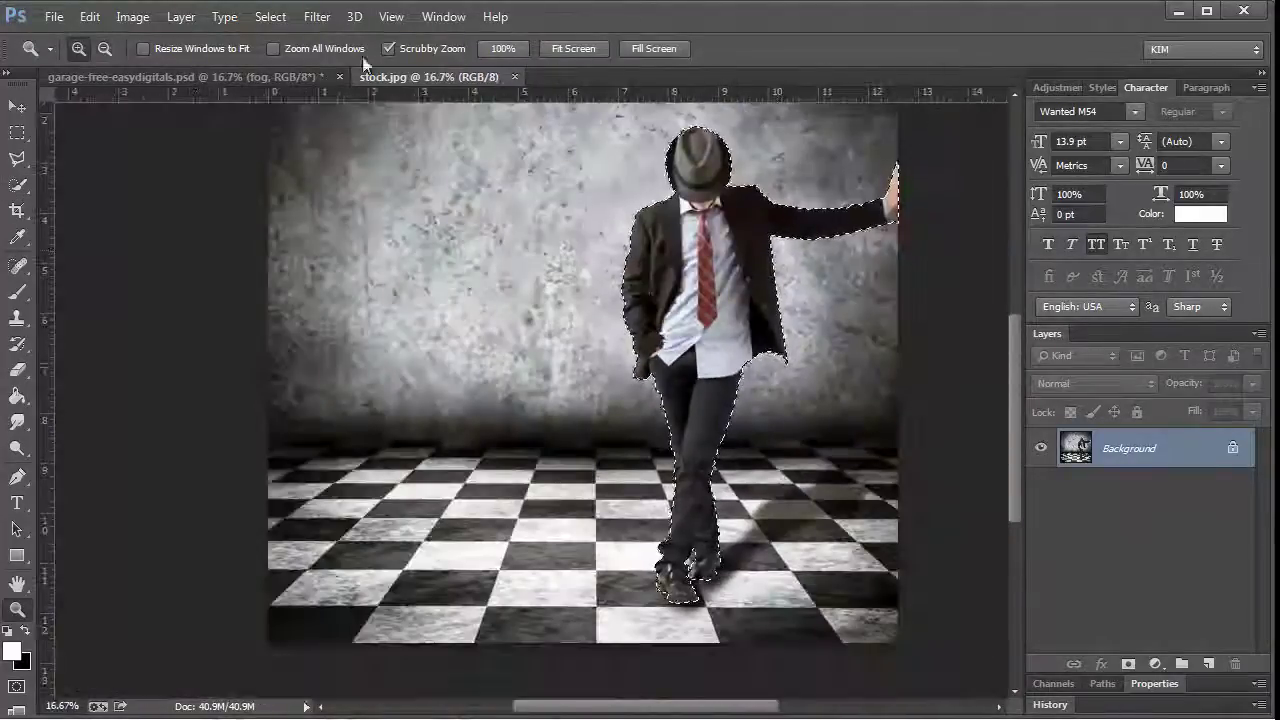
# - Preview the man's cutout in Refine Edge view modes, then cancel
pyautogui.click(17, 264)
pyautogui.hotkey('ctrl', 'alt', 'r')
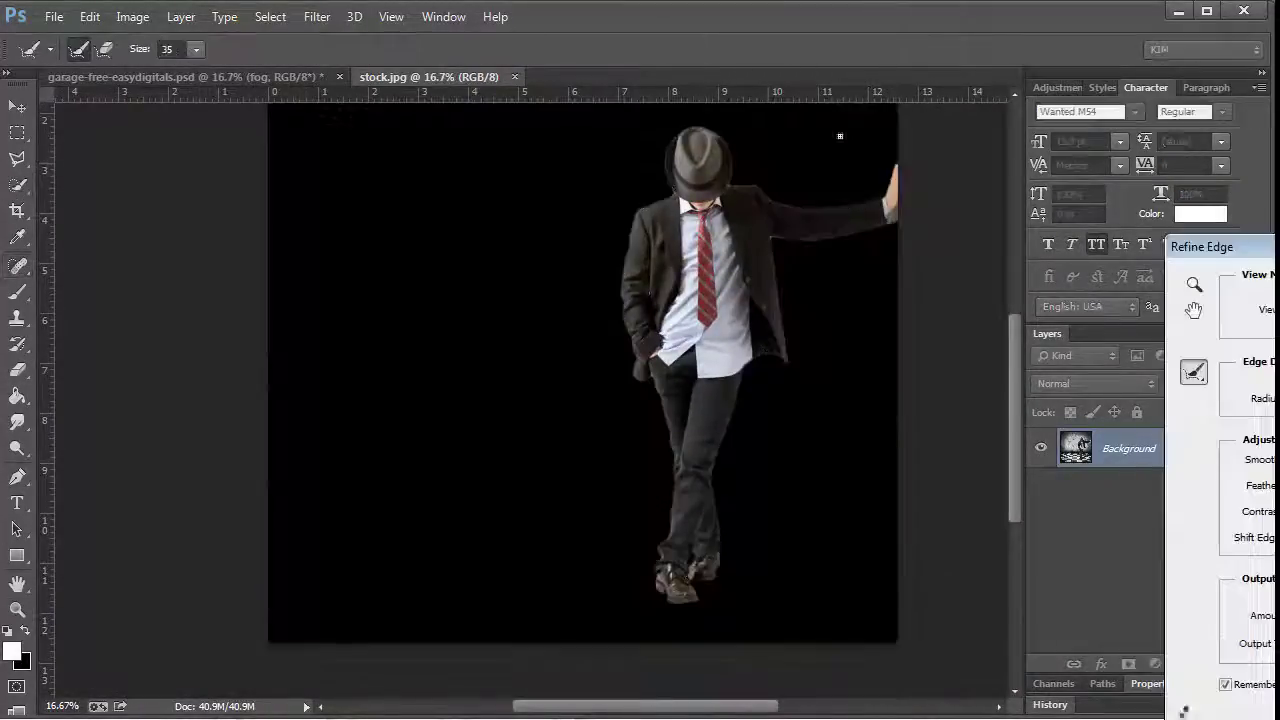
pyautogui.click(1250, 308)
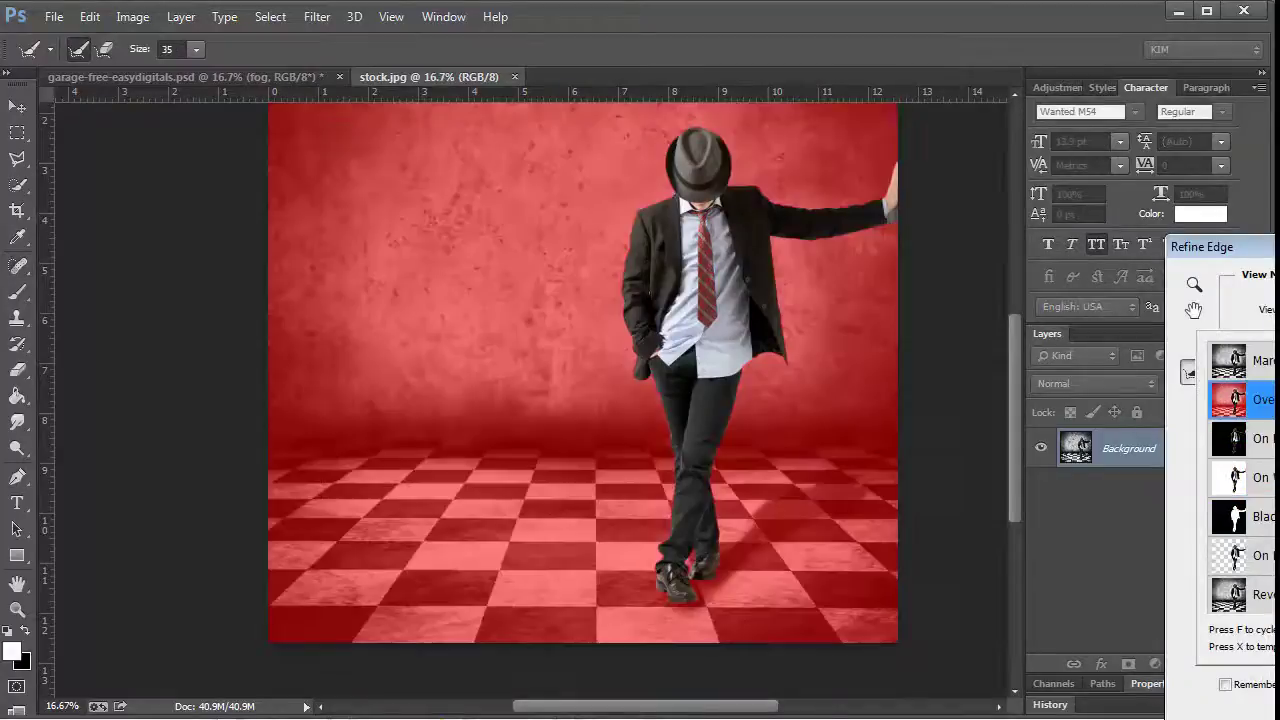
pyautogui.press('Escape')
# - Zoom in on the arm and trim the selection around the wrist and hand
pyautogui.press('z')
pyautogui.scroll(4, 923, 220)
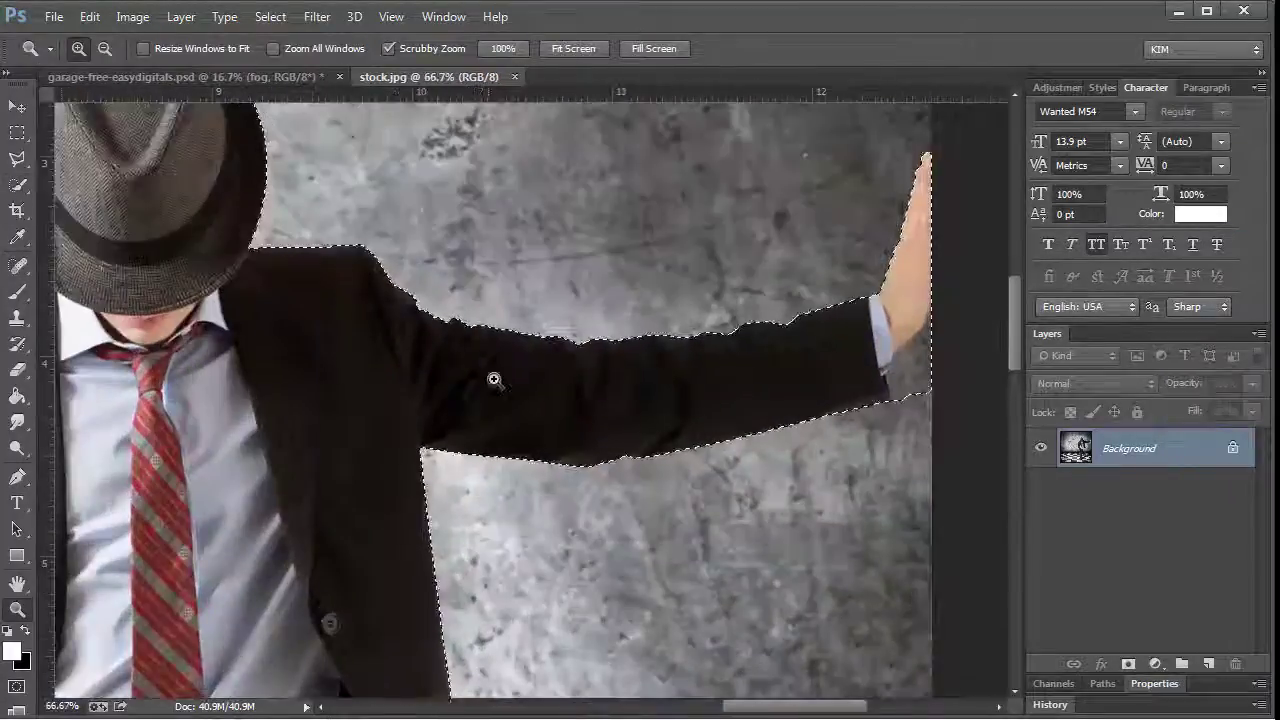
pyautogui.press('w')
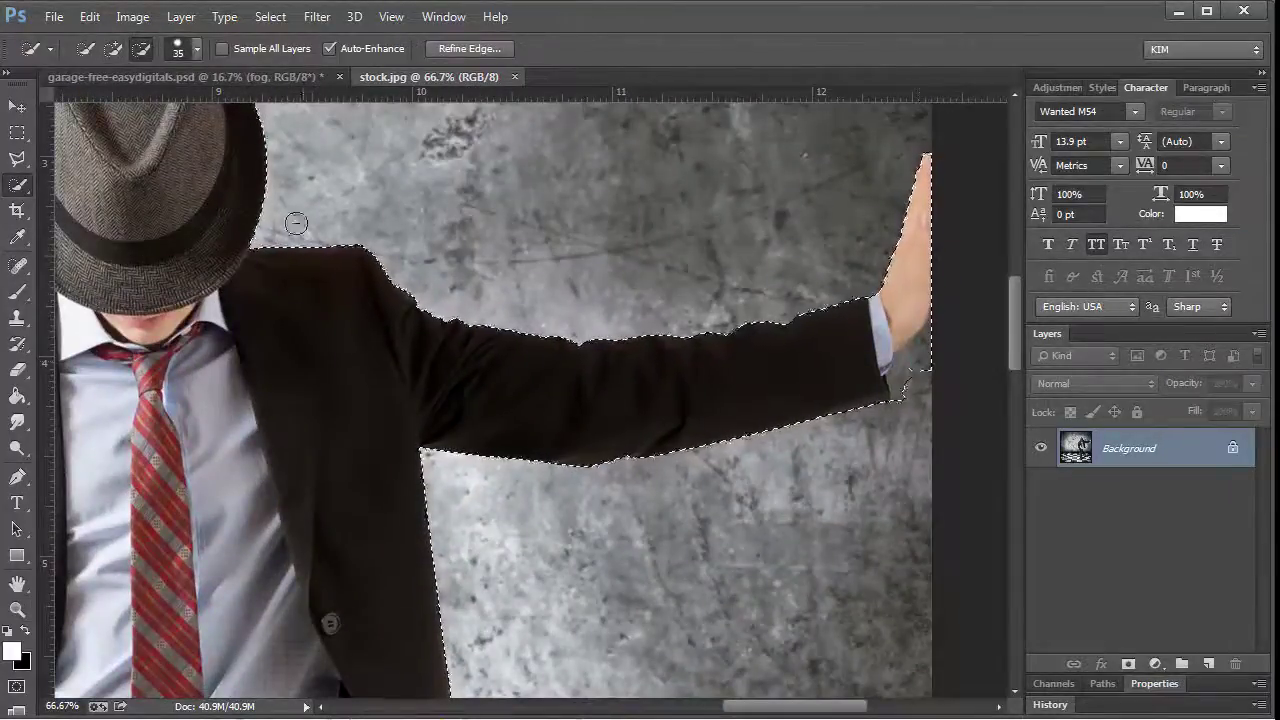
pyautogui.moveTo(913, 360); pyautogui.dragTo(913, 352)
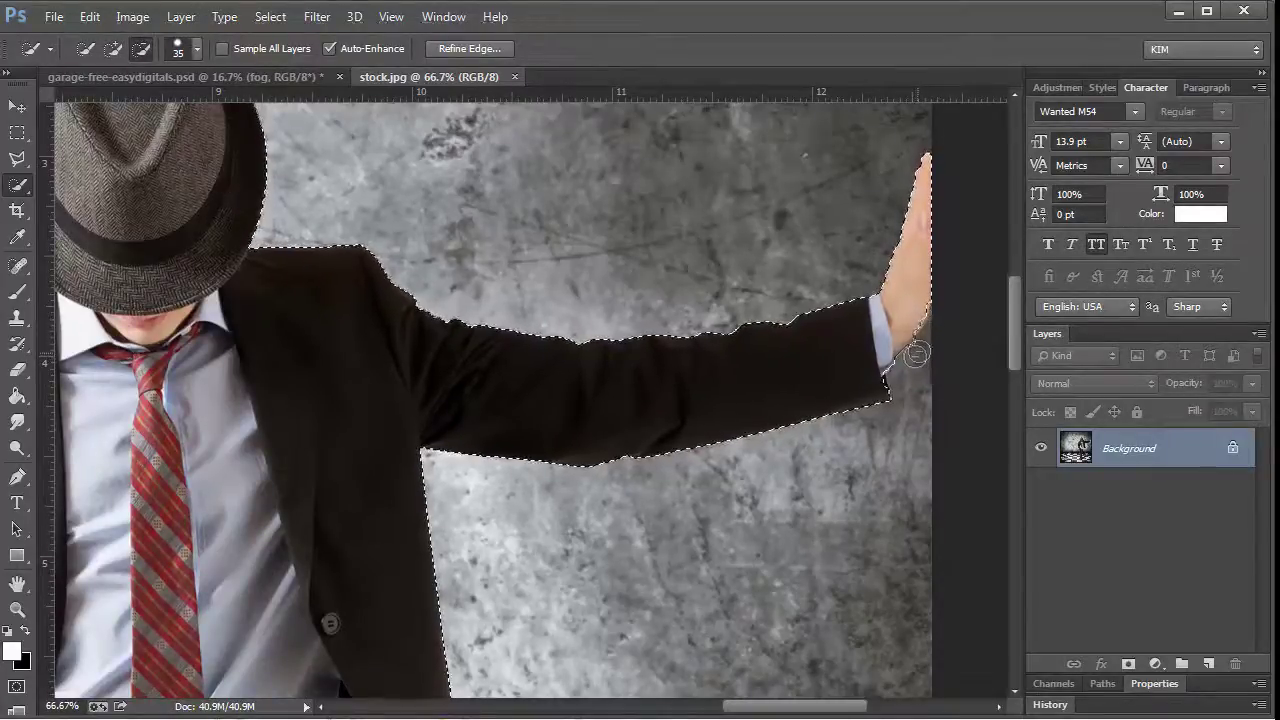
pyautogui.press('alt')
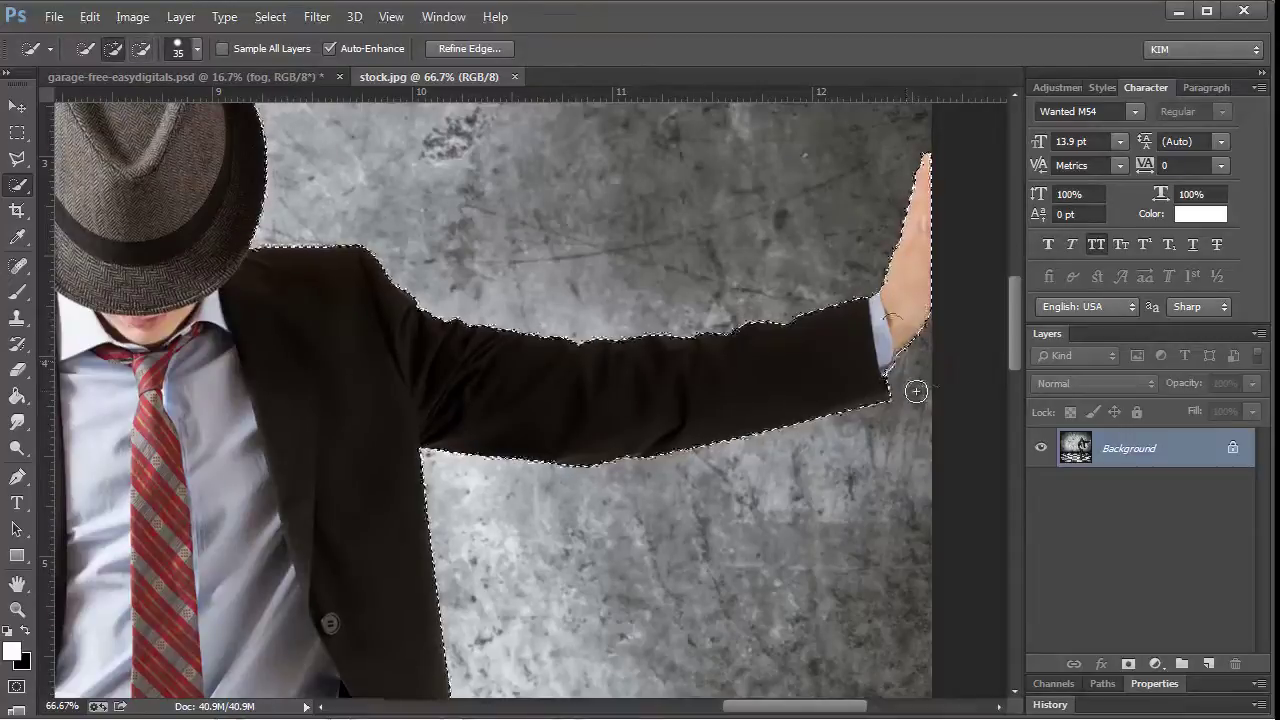
# - Touch up the wrist selection at 300%, fit the photo, and reopen Refine Edge
pyautogui.press('z')
pyautogui.moveTo(900, 357)
pyautogui.mouseDown()
pyautogui.moveTo(940, 357)
pyautogui.moveTo(880, 340)
pyautogui.mouseUp()
pyautogui.press('j')
pyautogui.press('w')
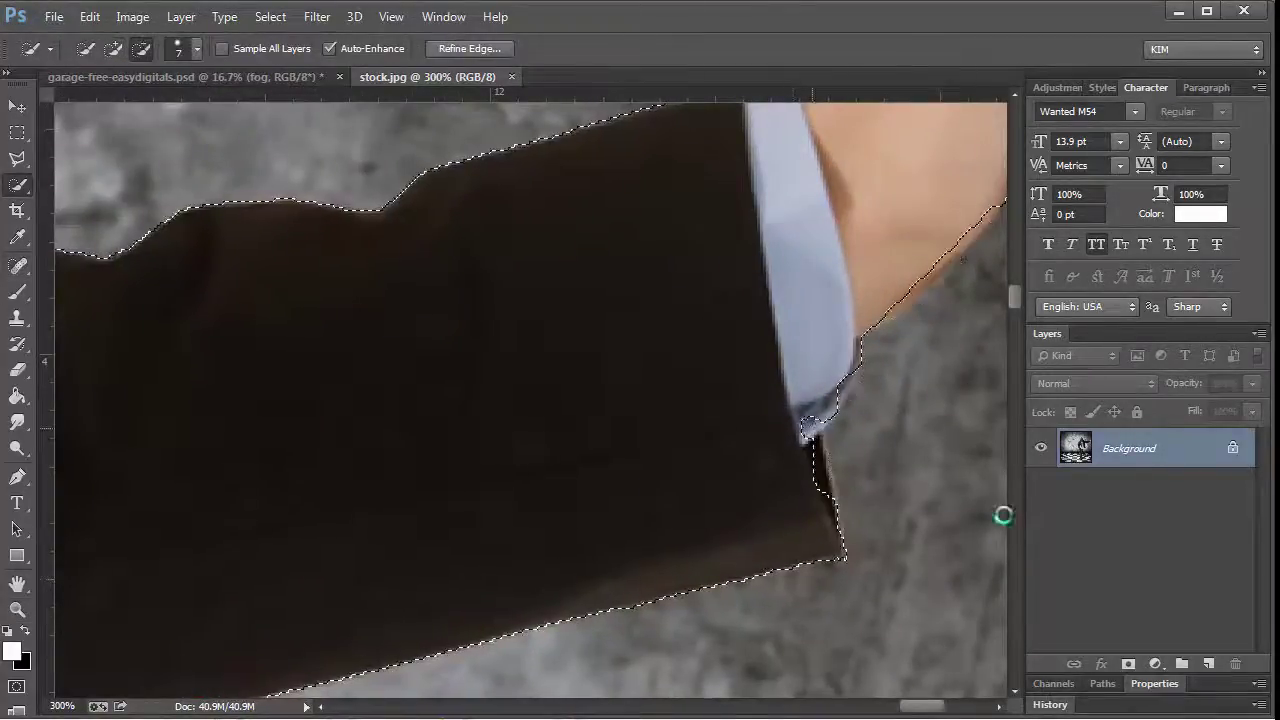
pyautogui.hotkey('ctrl', '0')
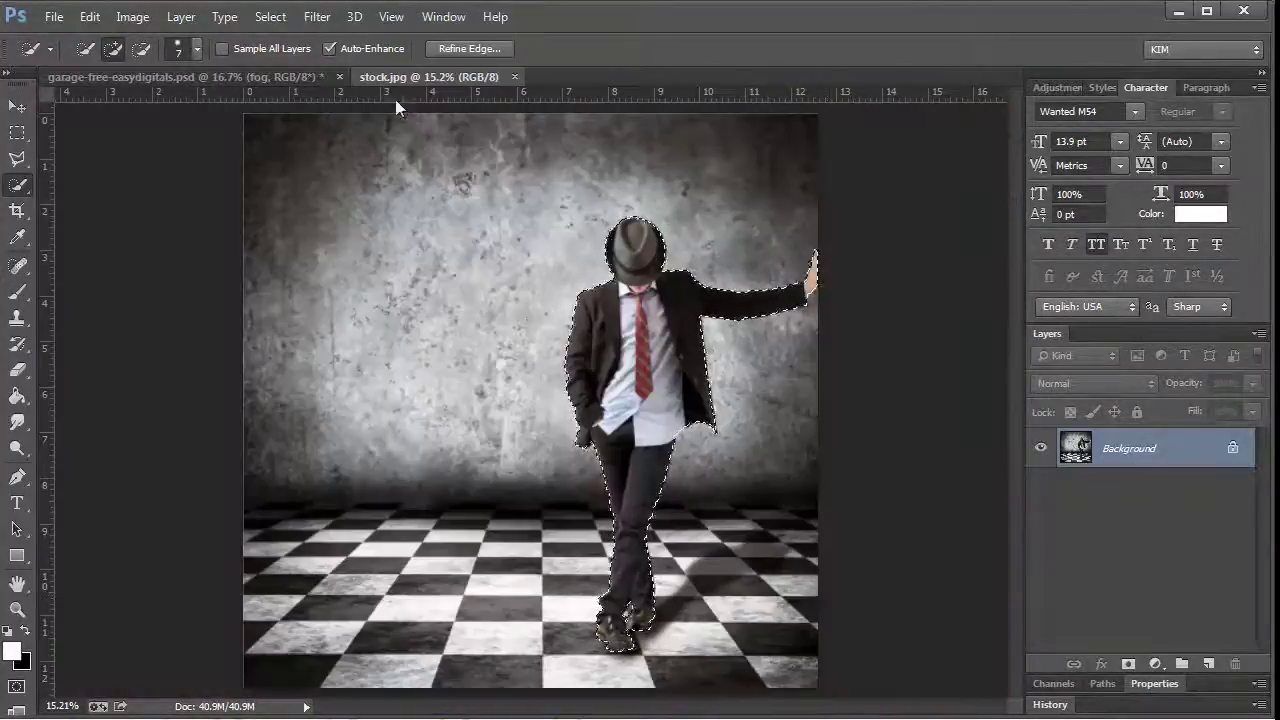
pyautogui.click(469, 48)
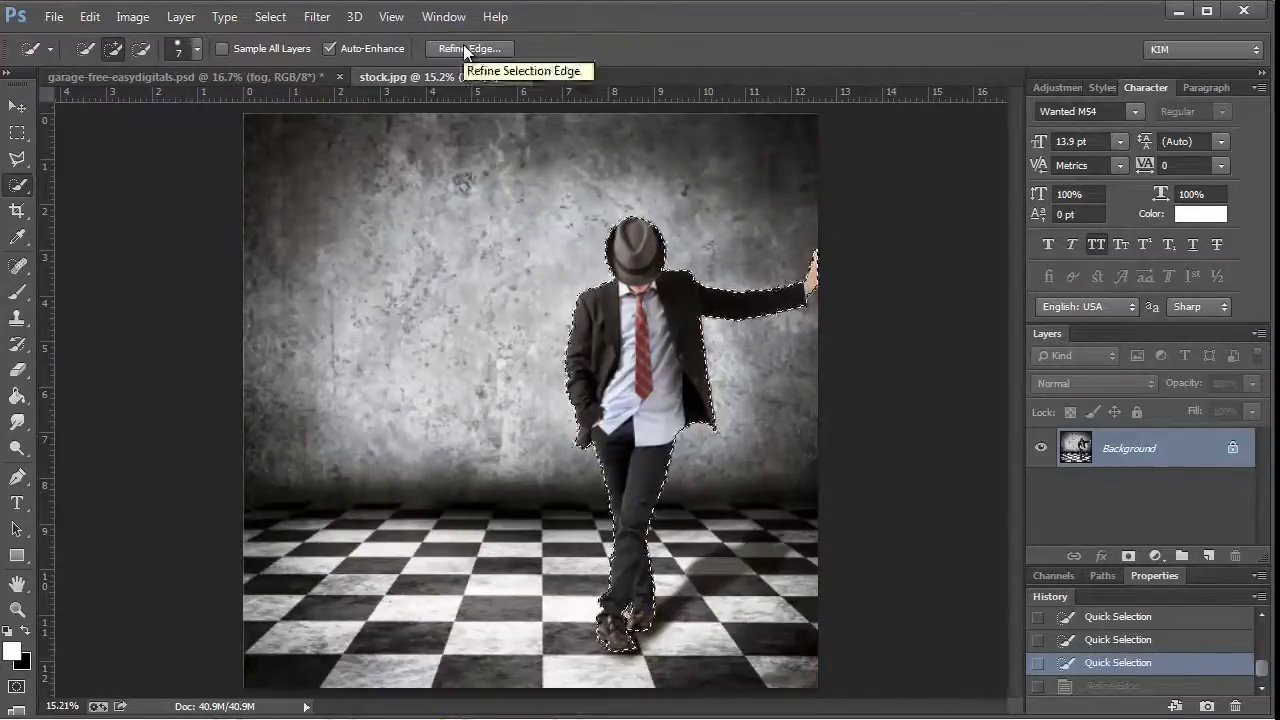
# - Output the refined man to a layer mask and place him right of centre in the garage
pyautogui.click(463, 46)
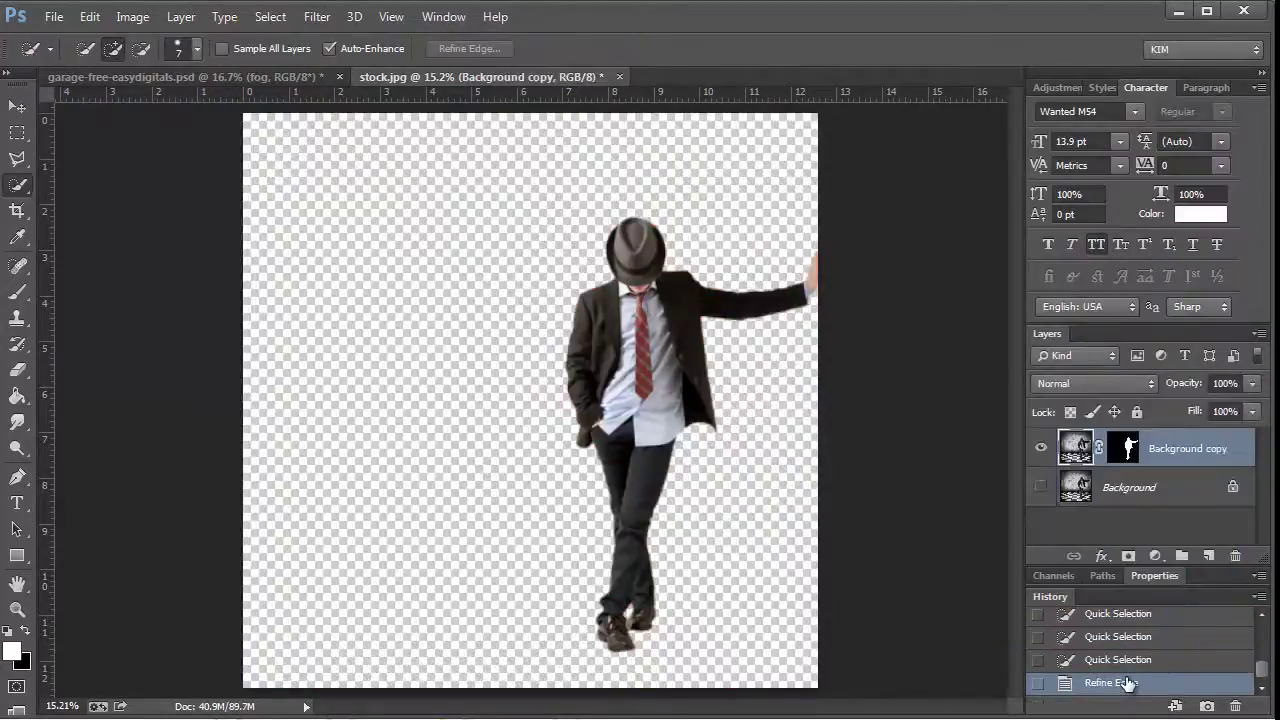
pyautogui.moveTo(415, 76)
pyautogui.mouseDown()
pyautogui.moveTo(880, 156)
pyautogui.moveTo(450, 114)
pyautogui.moveTo(450, 309)
pyautogui.mouseUp()
pyautogui.press('v')
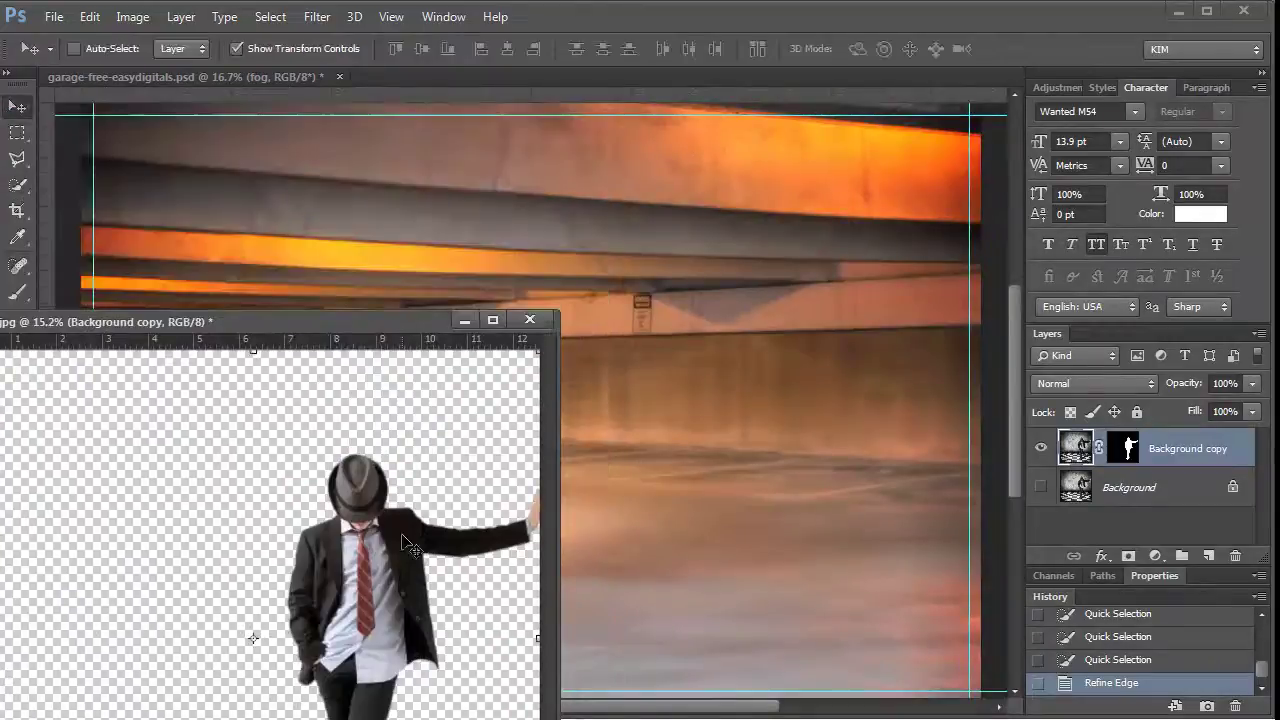
pyautogui.moveTo(1215, 462); pyautogui.dragTo(840, 362)
pyautogui.press('Return')
pyautogui.moveTo(915, 305); pyautogui.dragTo(684, 373)
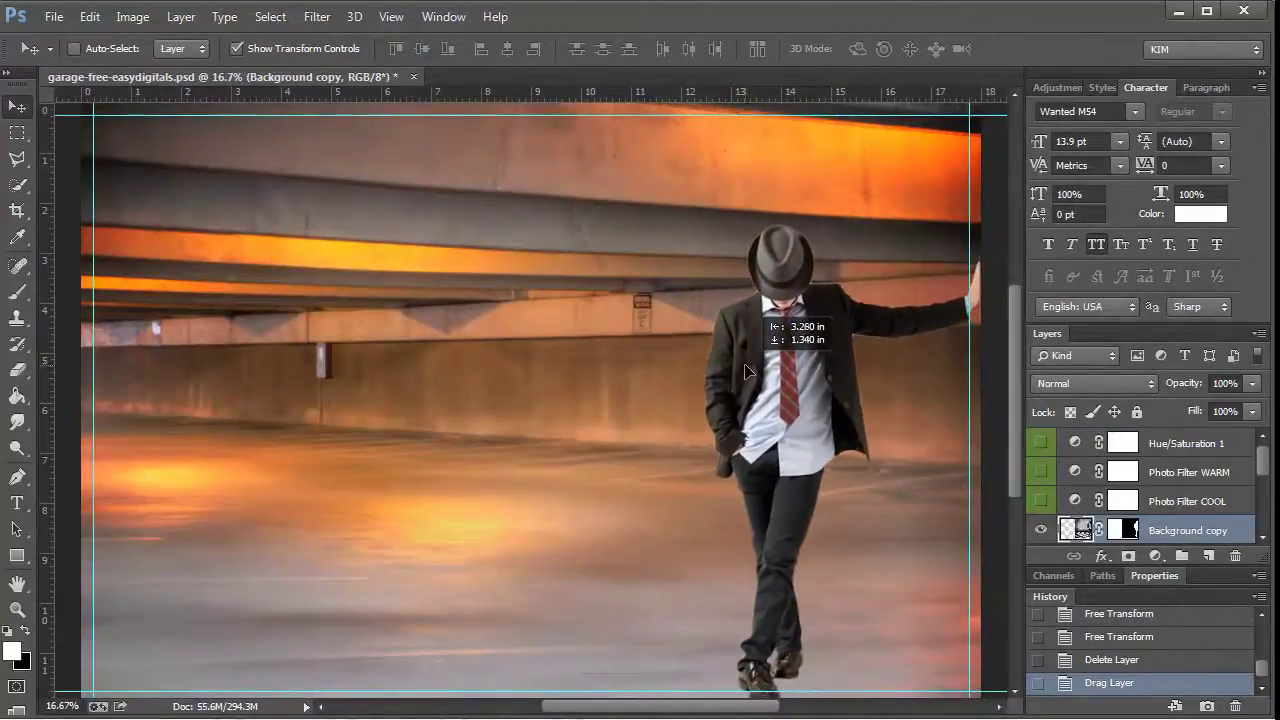
pyautogui.moveTo(684, 373); pyautogui.dragTo(752, 368)
# - Duplicate the man's layer, hide the copy, and Gaussian-blur the original's mask by 6.8 pixels
pyautogui.hotkey('ctrl', 'j')
pyautogui.click(316, 17)
pyautogui.click(316, 17)
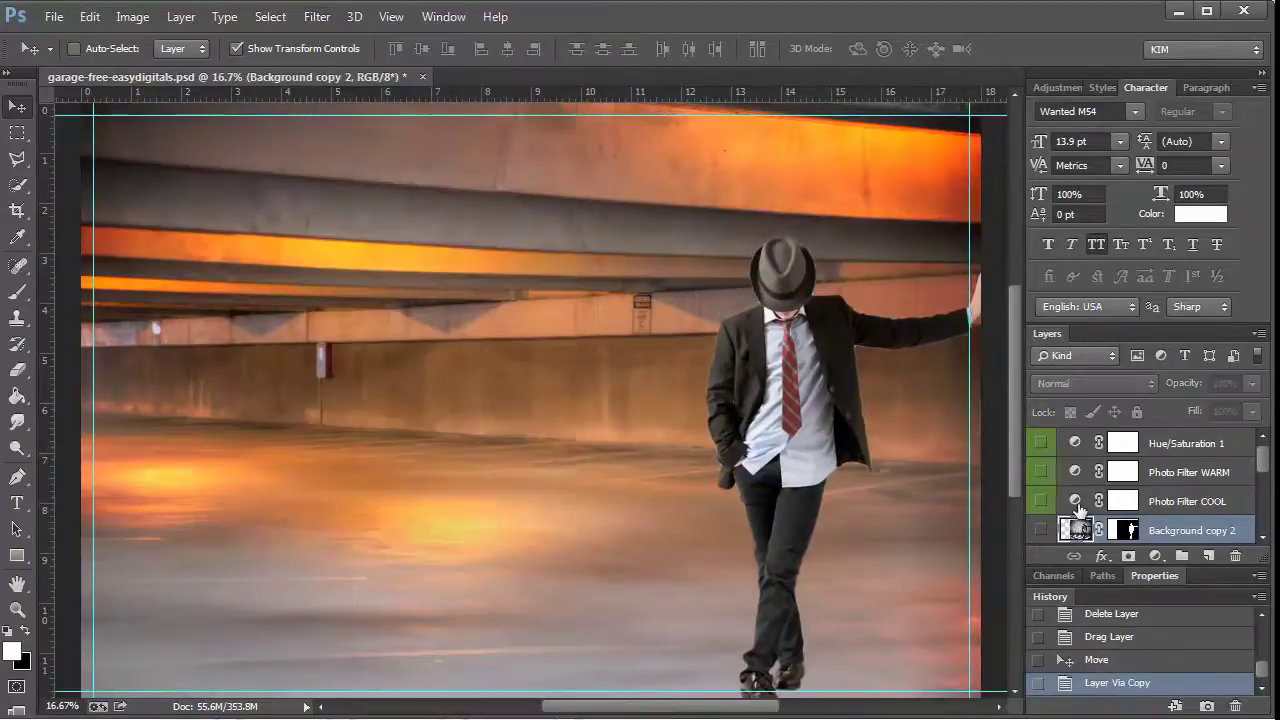
pyautogui.click(316, 17)
pyautogui.click(218, 380)
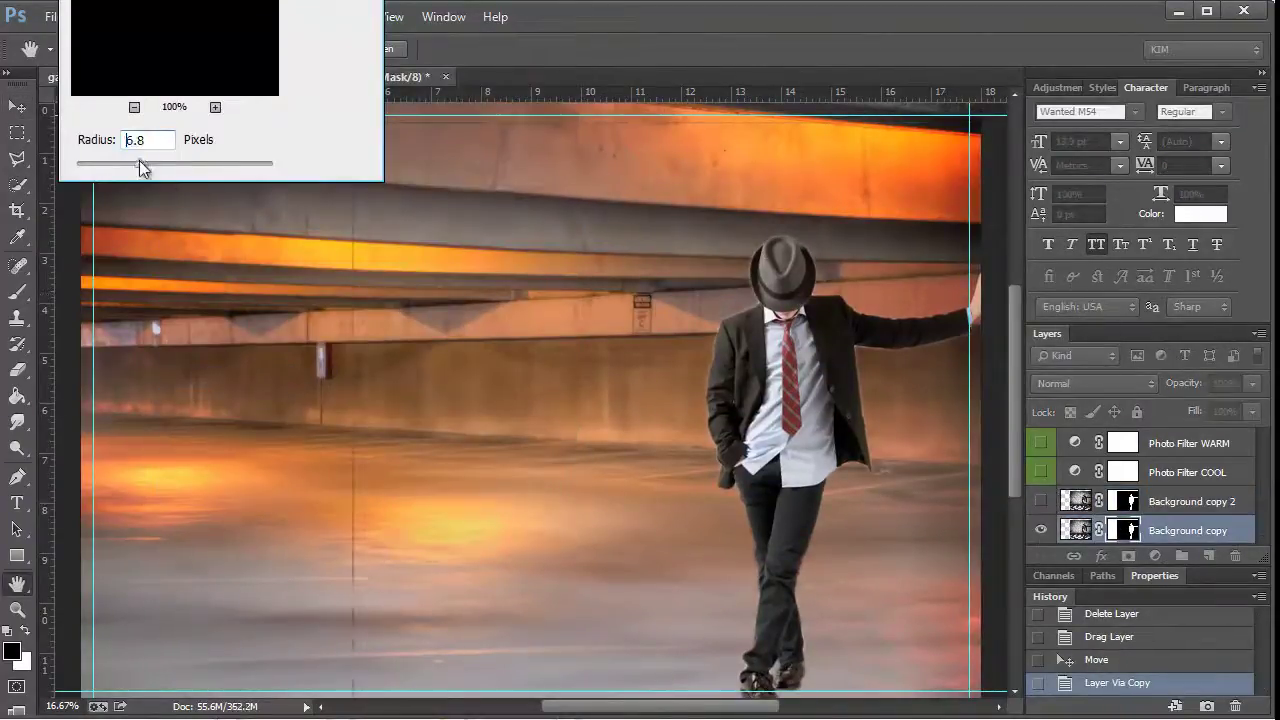
pyautogui.press('Return')
# - Tighten the mask's black input level with Levels, then zoom in on the torso
pyautogui.hotkey('ctrl', 'l')
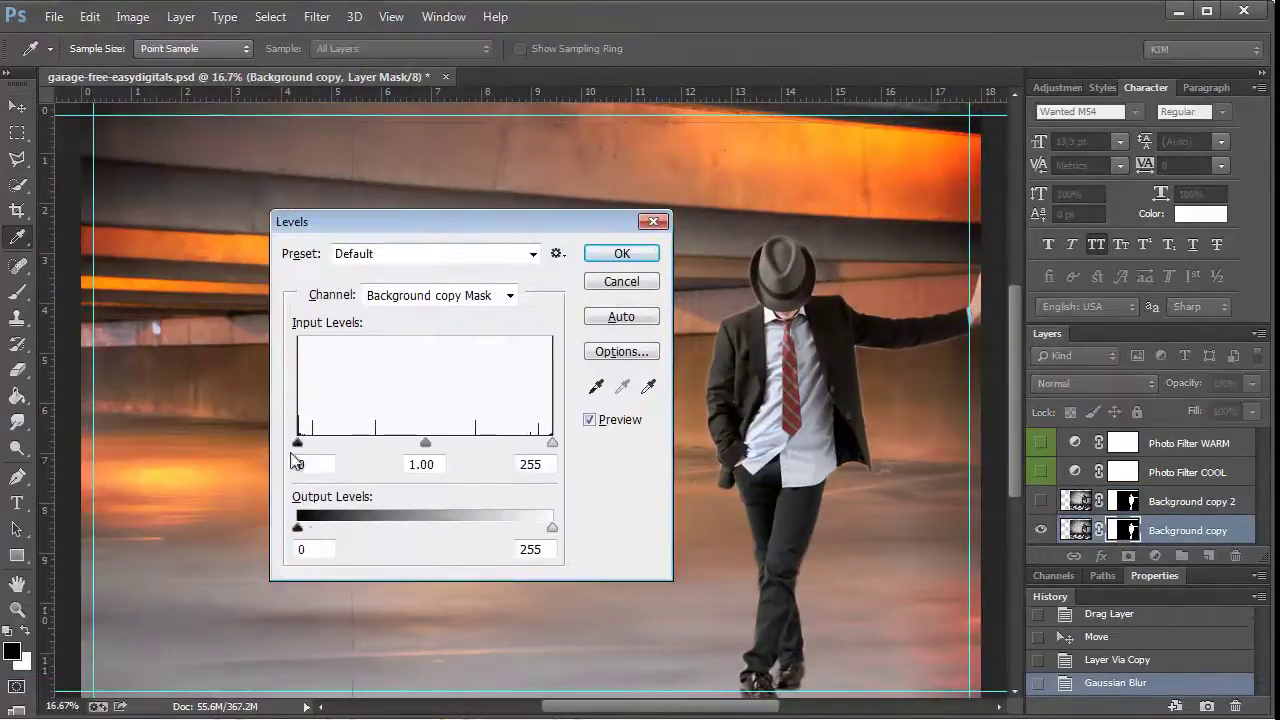
pyautogui.click(621, 253)
pyautogui.click(17, 609)
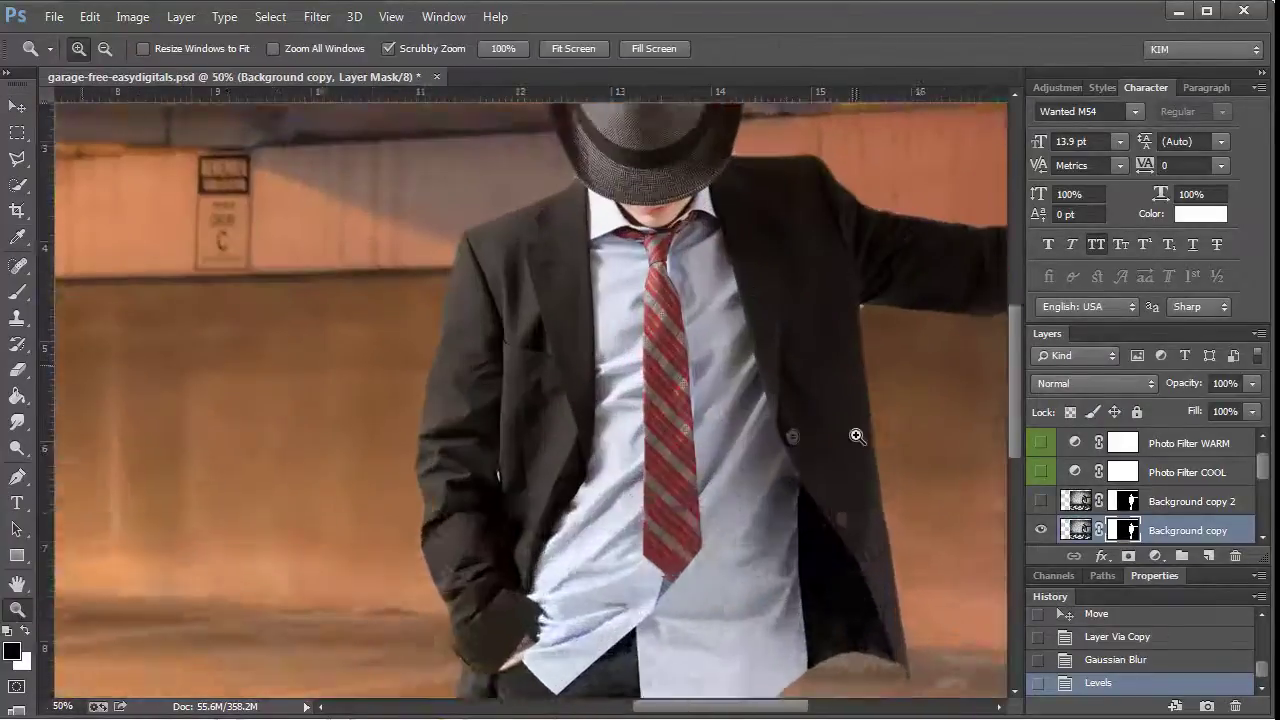
pyautogui.click(857, 434)
pyautogui.moveTo(746, 471); pyautogui.dragTo(174, 410)
pyautogui.press('b')
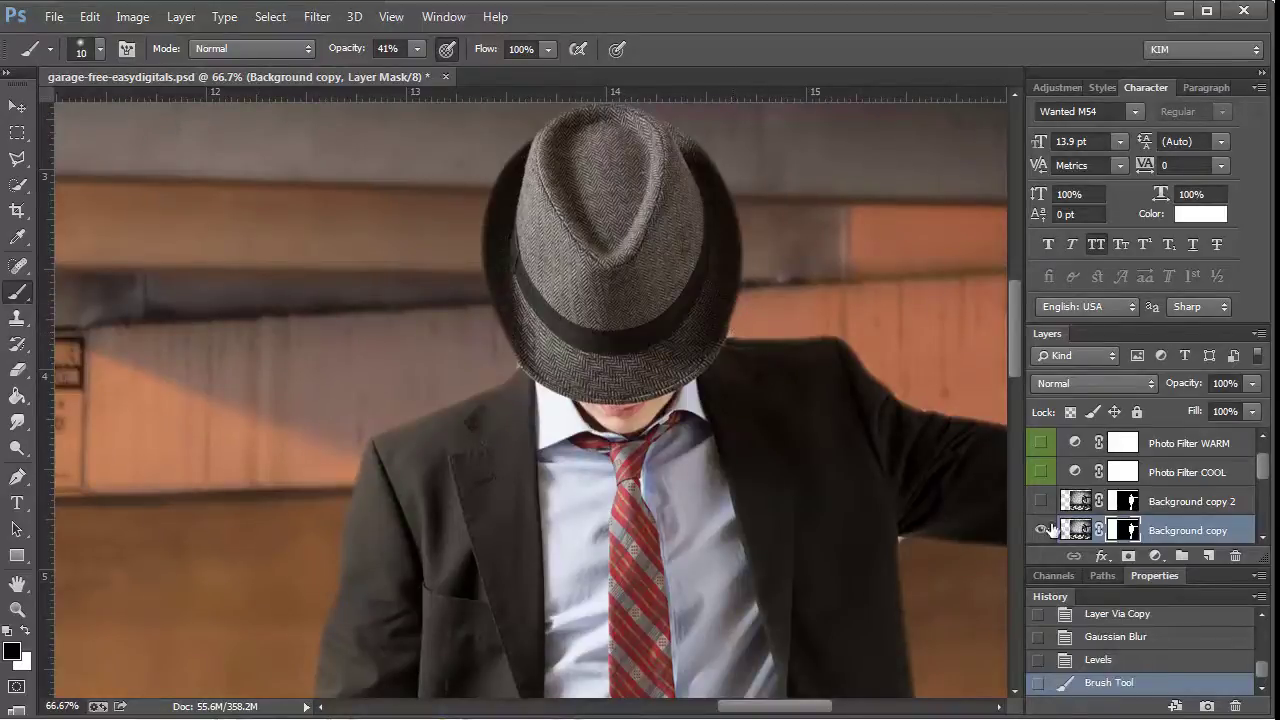
# - Resize the brush and paint the mask clean around the hat brim and jacket edges
pyautogui.click(17, 609)
pyautogui.click(701, 371)
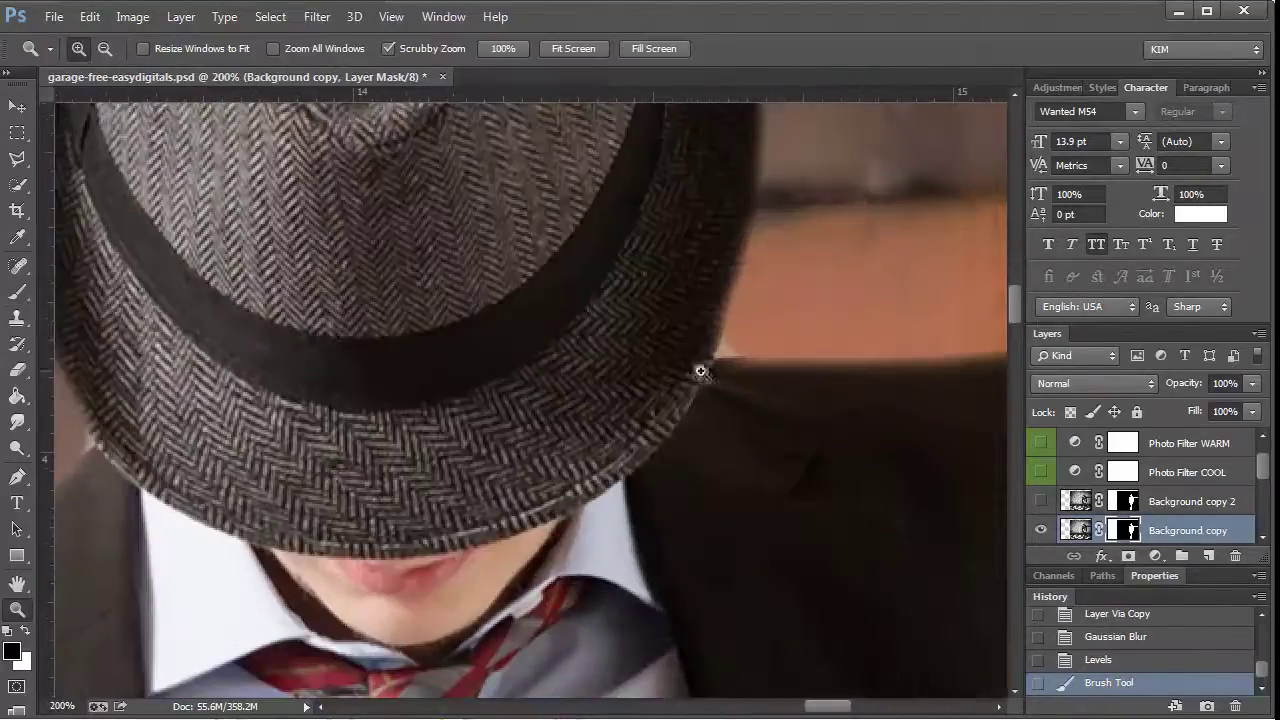
pyautogui.click(17, 292)
pyautogui.click(82, 48)
pyautogui.click(733, 34)
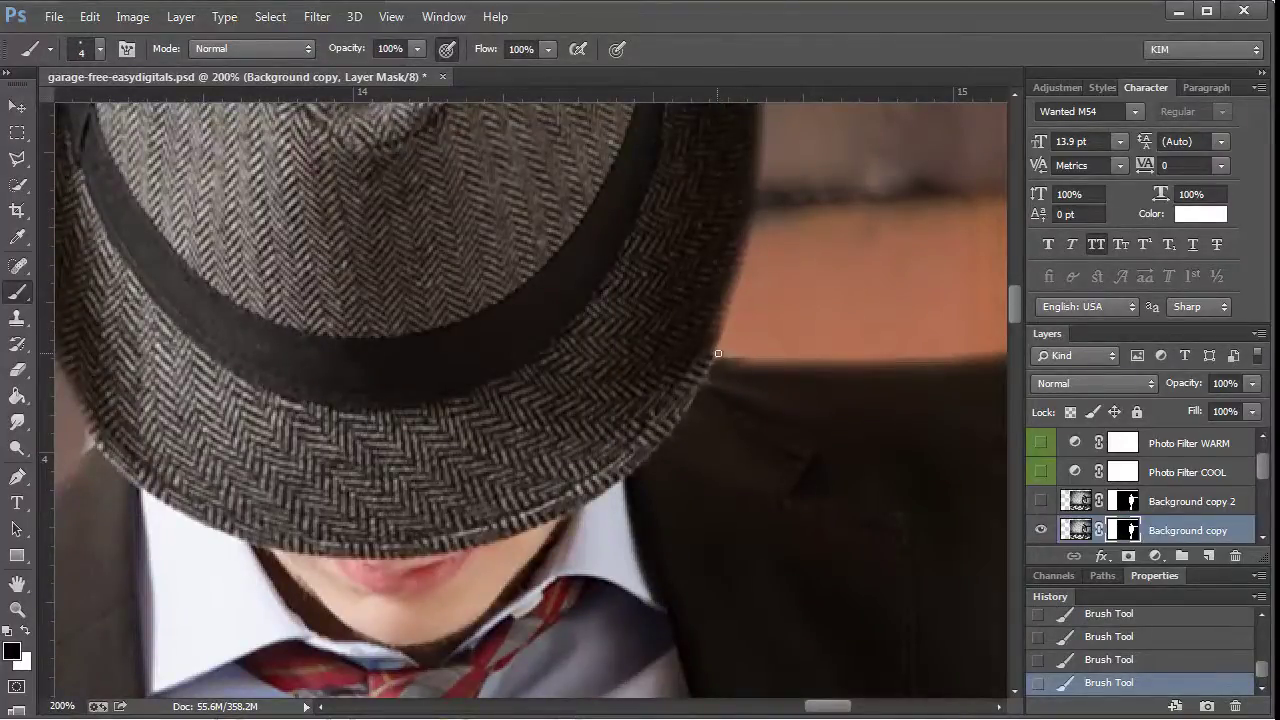
pyautogui.hscroll(-5, 637, 418)
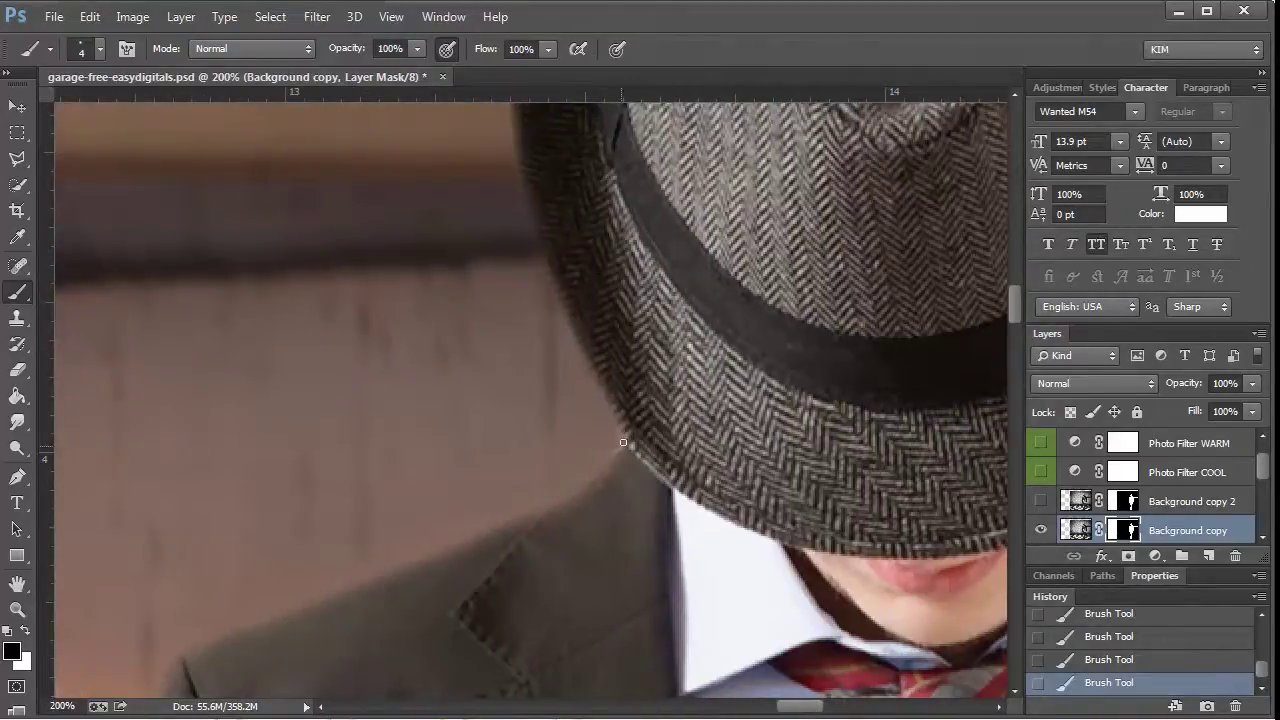
pyautogui.scroll(-10, 376, 429)
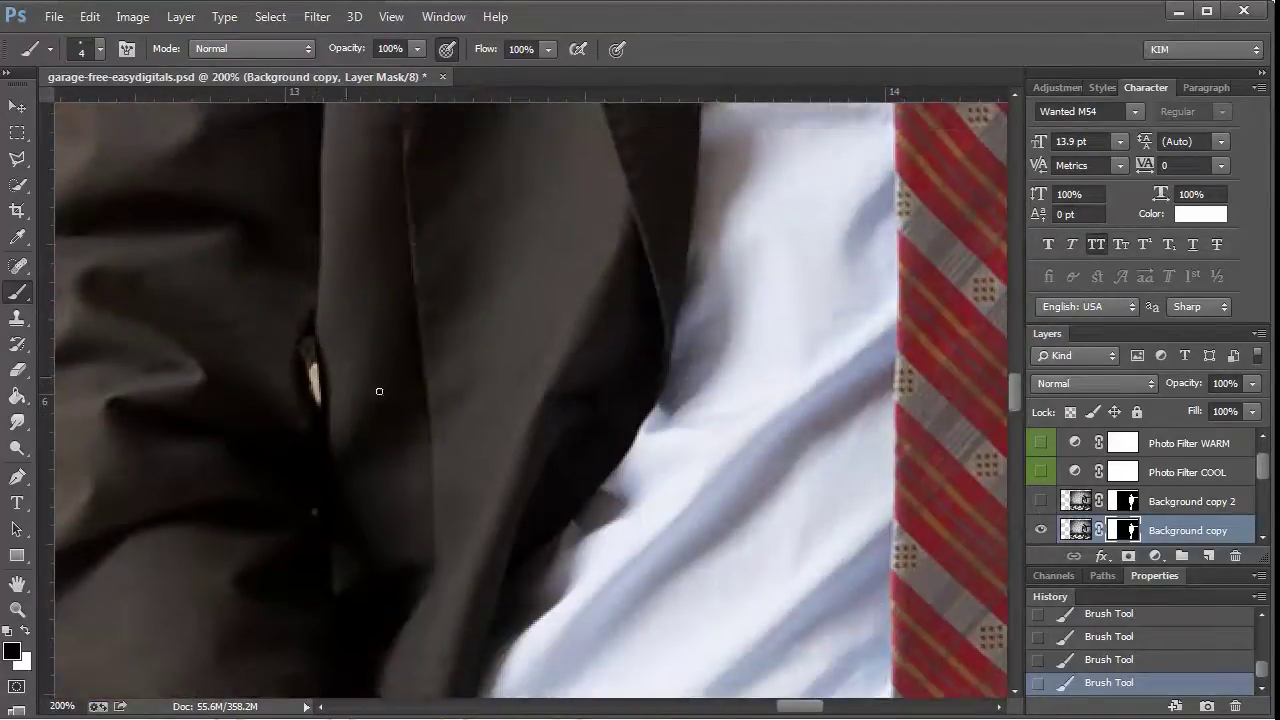
pyautogui.moveTo(800, 712); pyautogui.dragTo(857, 712)
pyautogui.moveTo(1015, 395); pyautogui.dragTo(1017, 348)
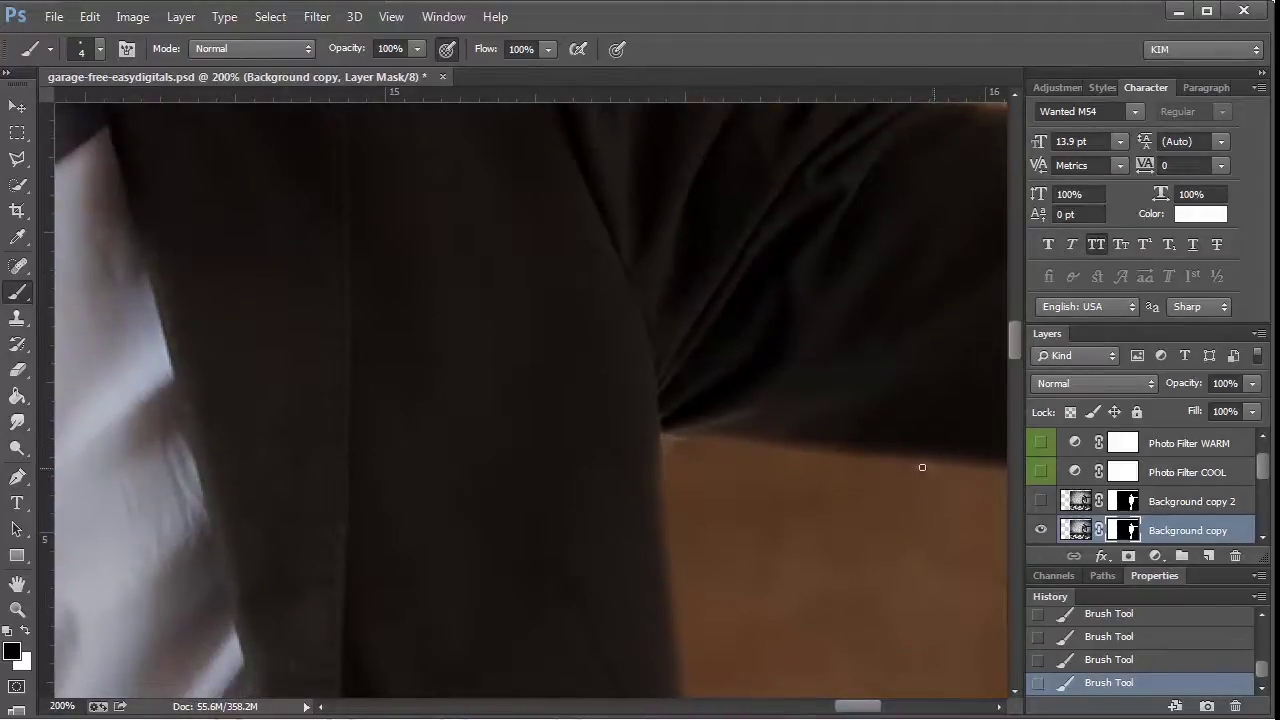
pyautogui.scroll(5, 801, 307)
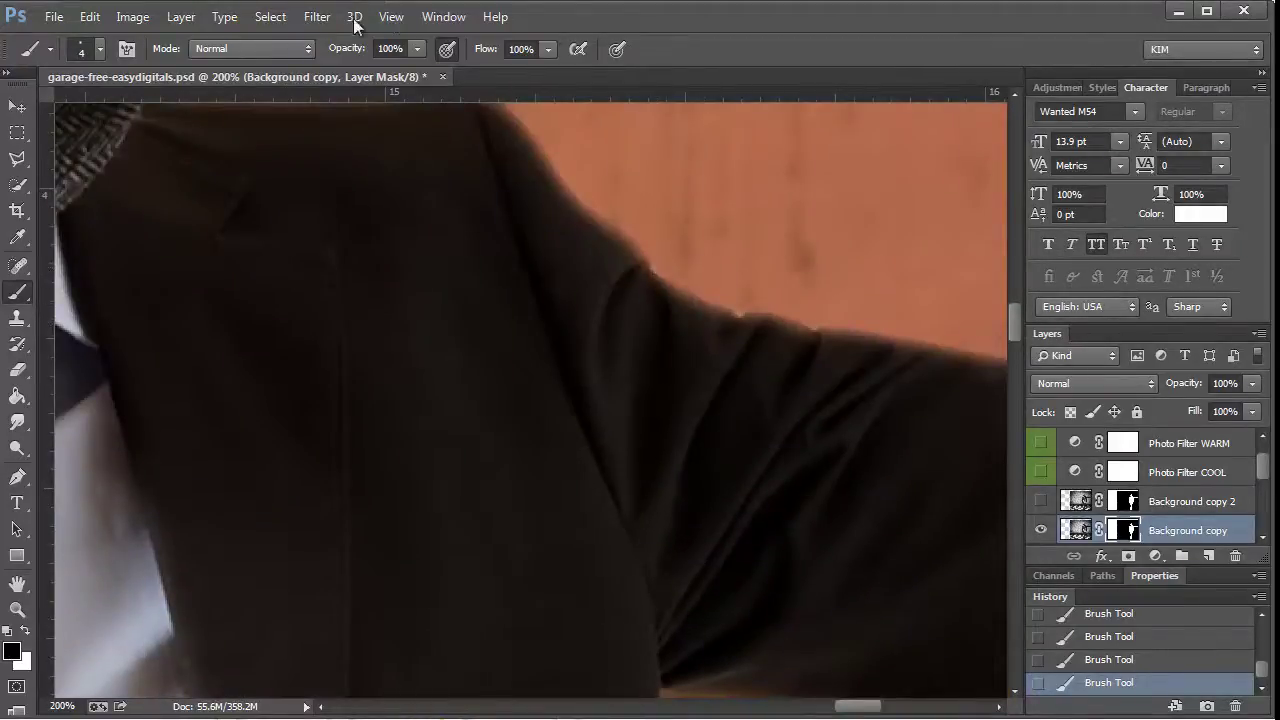
# - Fit the whole composite on screen and save it as 5.psd
pyautogui.click(391, 17)
pyautogui.click(420, 196)
pyautogui.click(54, 17)
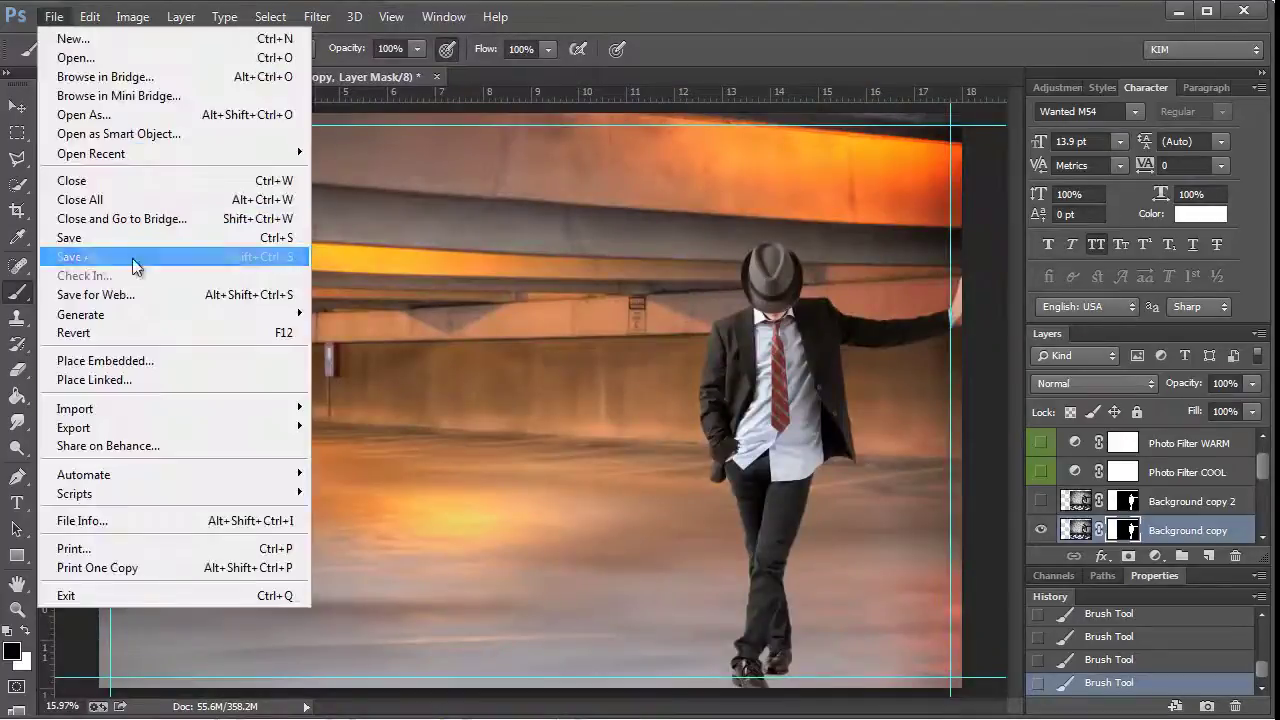
pyautogui.click(93, 253)
pyautogui.click(53, 17)
pyautogui.click(532, 340)
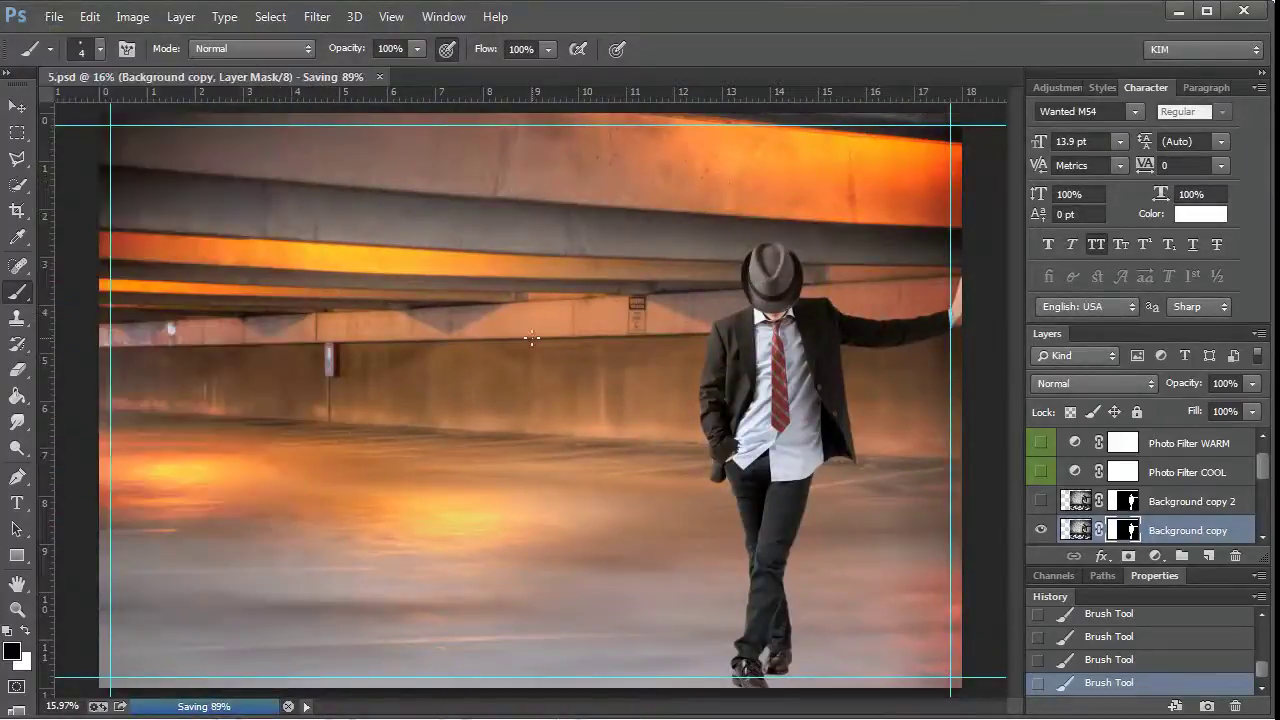
# - Give the man's layer a Drop Shadow with an adjusted size
pyautogui.press('v')
pyautogui.doubleClick(1253, 528)
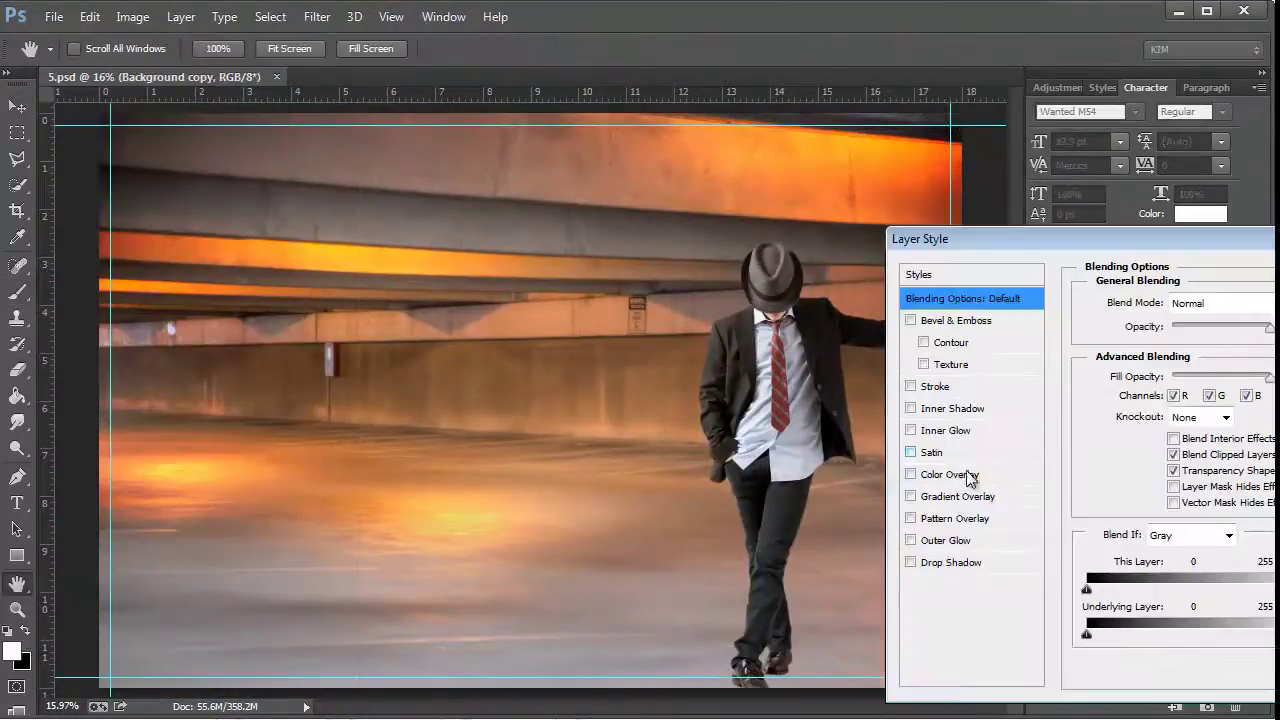
pyautogui.click(945, 563)
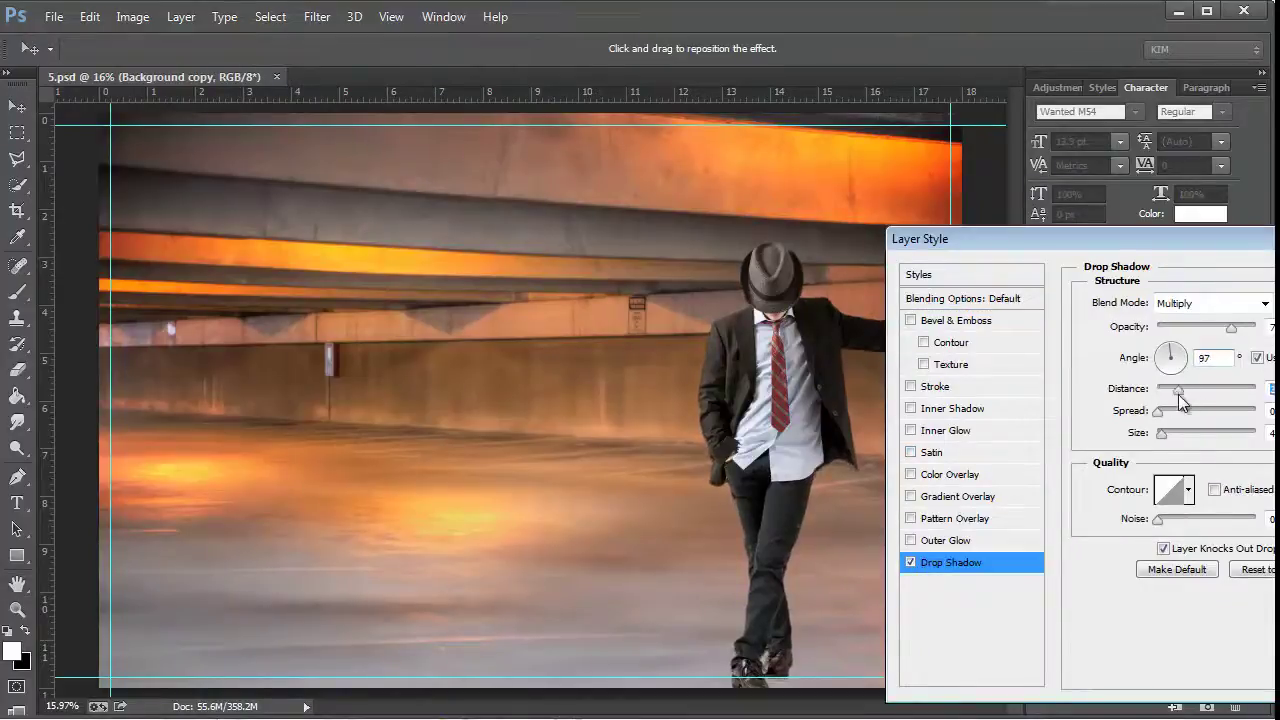
pyautogui.moveTo(1161, 433)
pyautogui.mouseDown()
pyautogui.moveTo(1194, 437)
pyautogui.moveTo(1163, 457)
pyautogui.mouseUp()
pyautogui.press('Return')
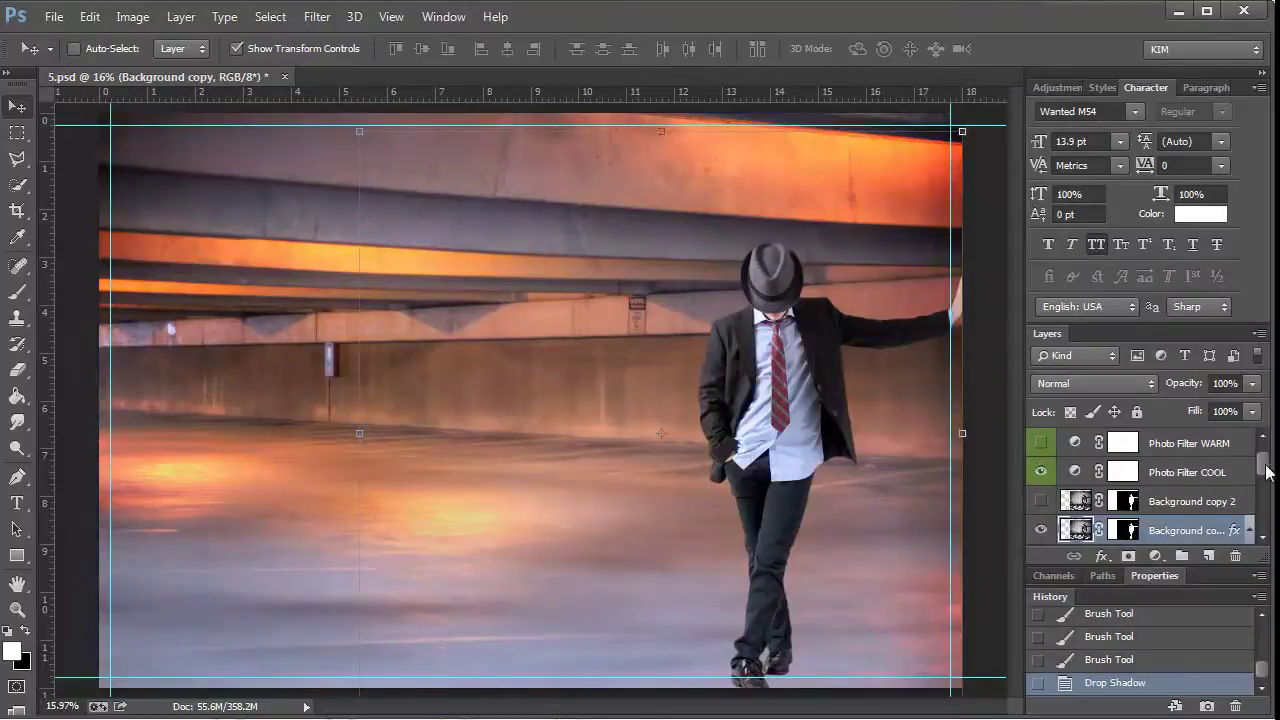
# - Enable the Photo Filter COOL layer, move the fog layer above the man, and save
pyautogui.doubleClick(1081, 501)
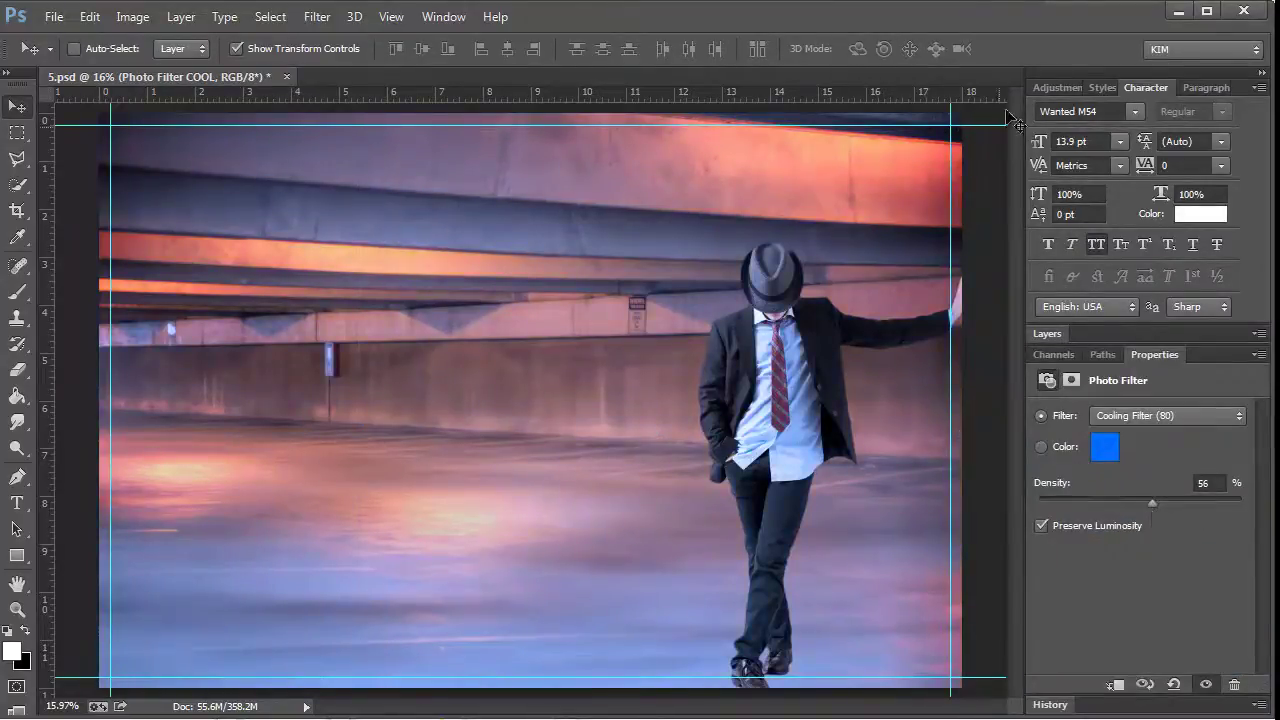
pyautogui.doubleClick(1095, 360)
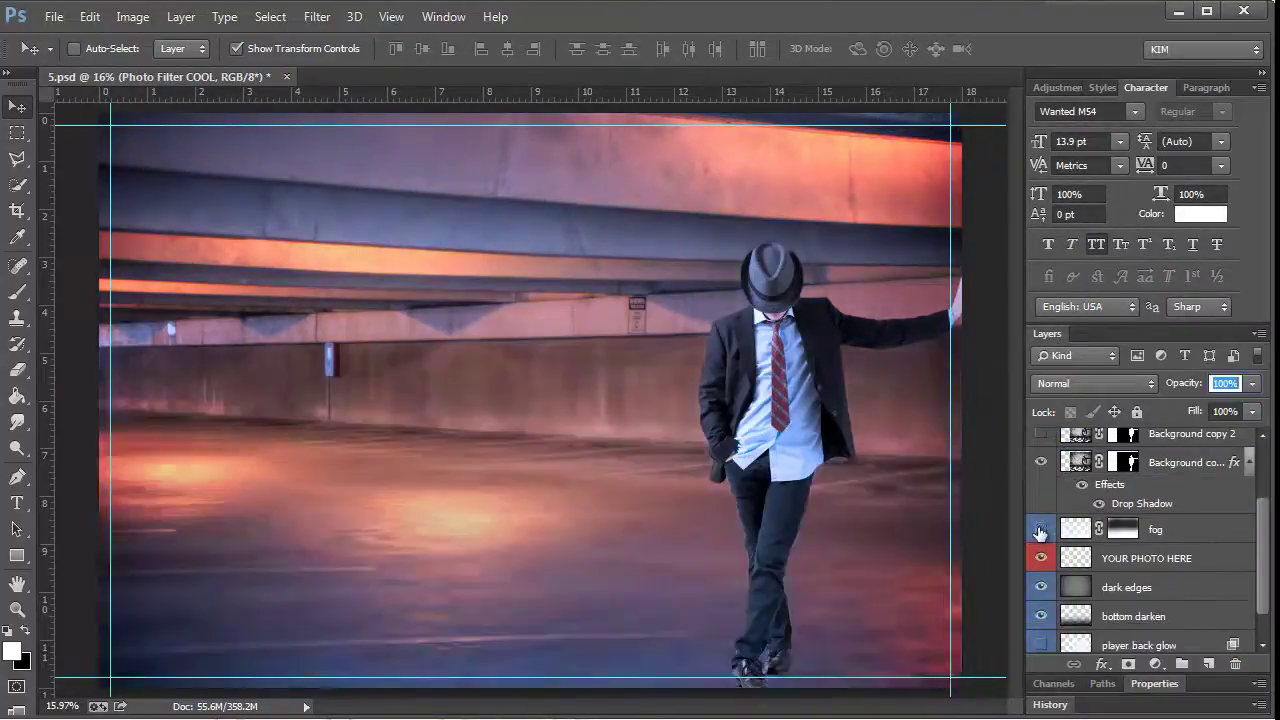
pyautogui.moveTo(1185, 418); pyautogui.dragTo(1072, 505)
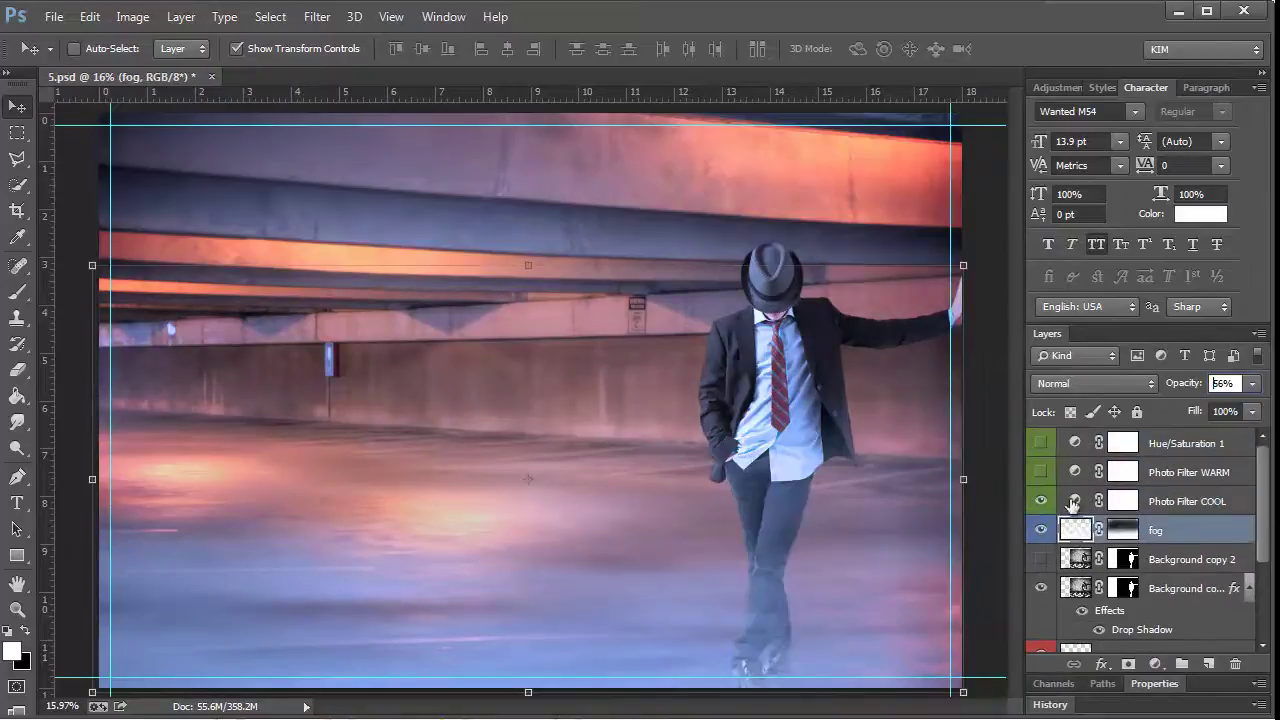
pyautogui.scroll(-2, 1203, 596)
pyautogui.click(140, 237)
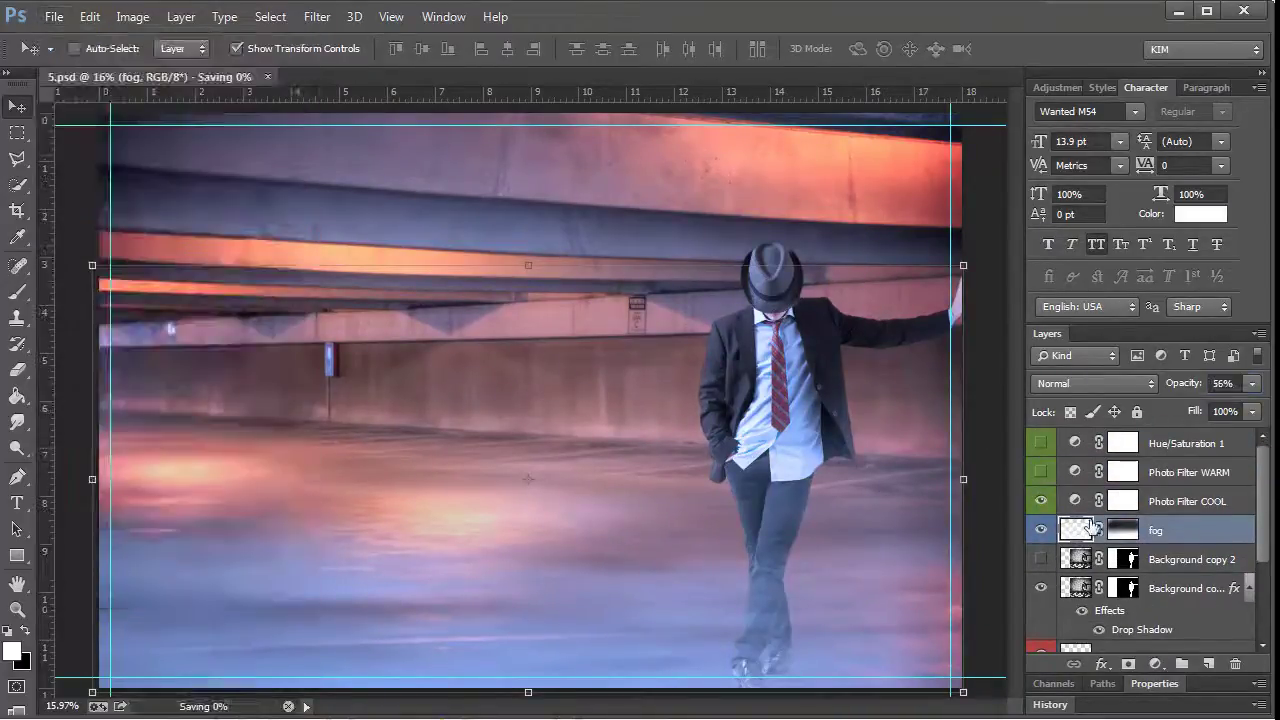
# - Toggle the player back glow layer off and on to compare the scene
pyautogui.scroll(-2, 1040, 600)
pyautogui.scroll(-1, 1040, 610)
pyautogui.click(1040, 610)
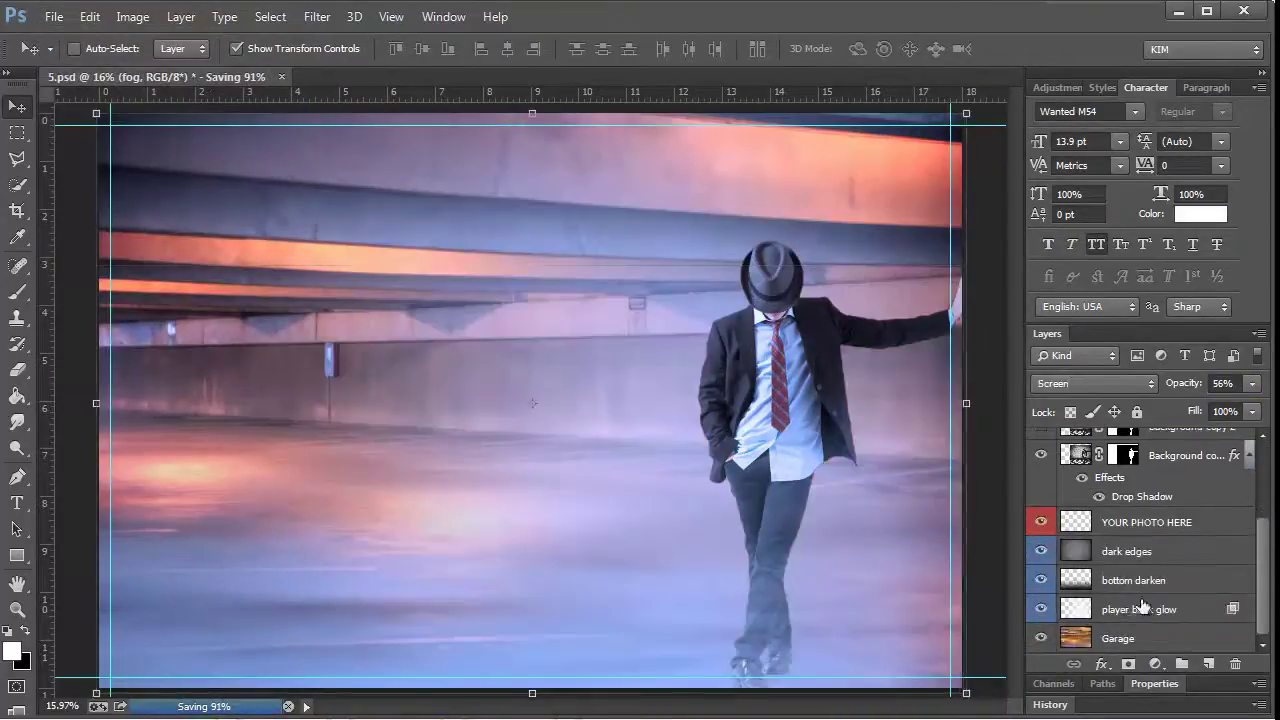
pyautogui.click(1137, 609)
pyautogui.click(1040, 610)
pyautogui.scroll(3, 1160, 520)
# - Add a coloured Outer Glow layer style to the man
pyautogui.doubleClick(1078, 541)
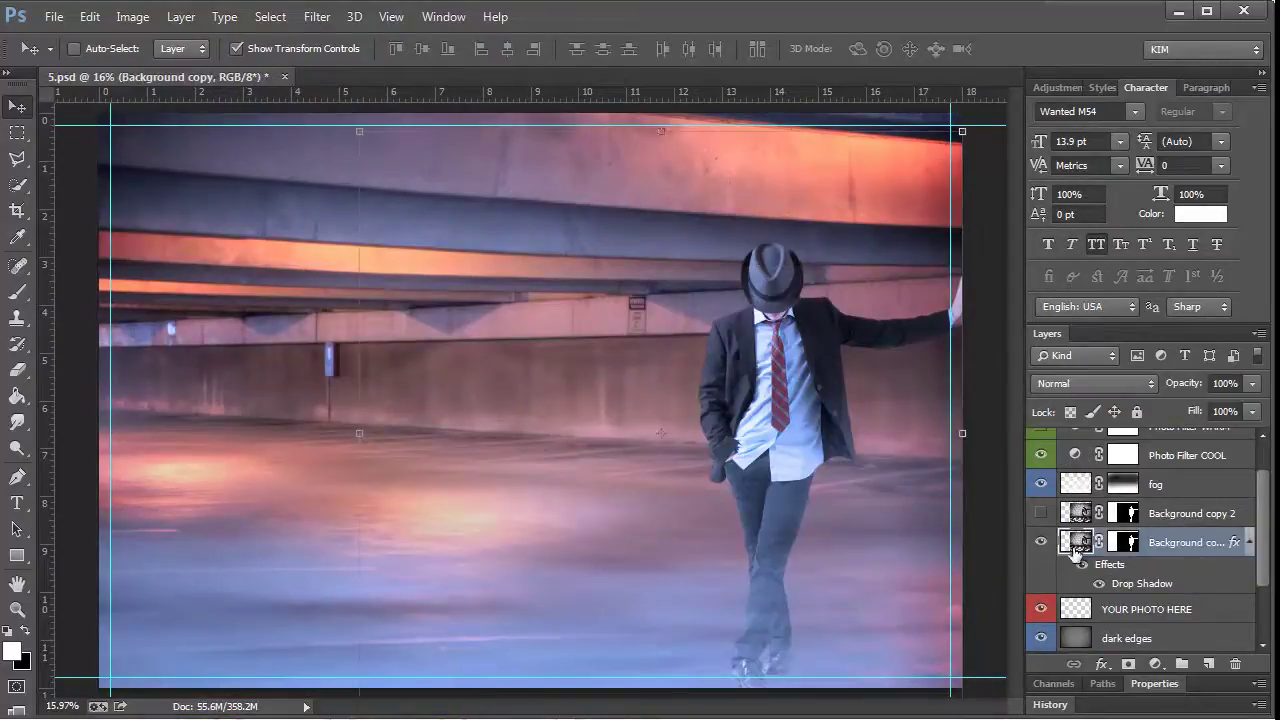
pyautogui.click(909, 541)
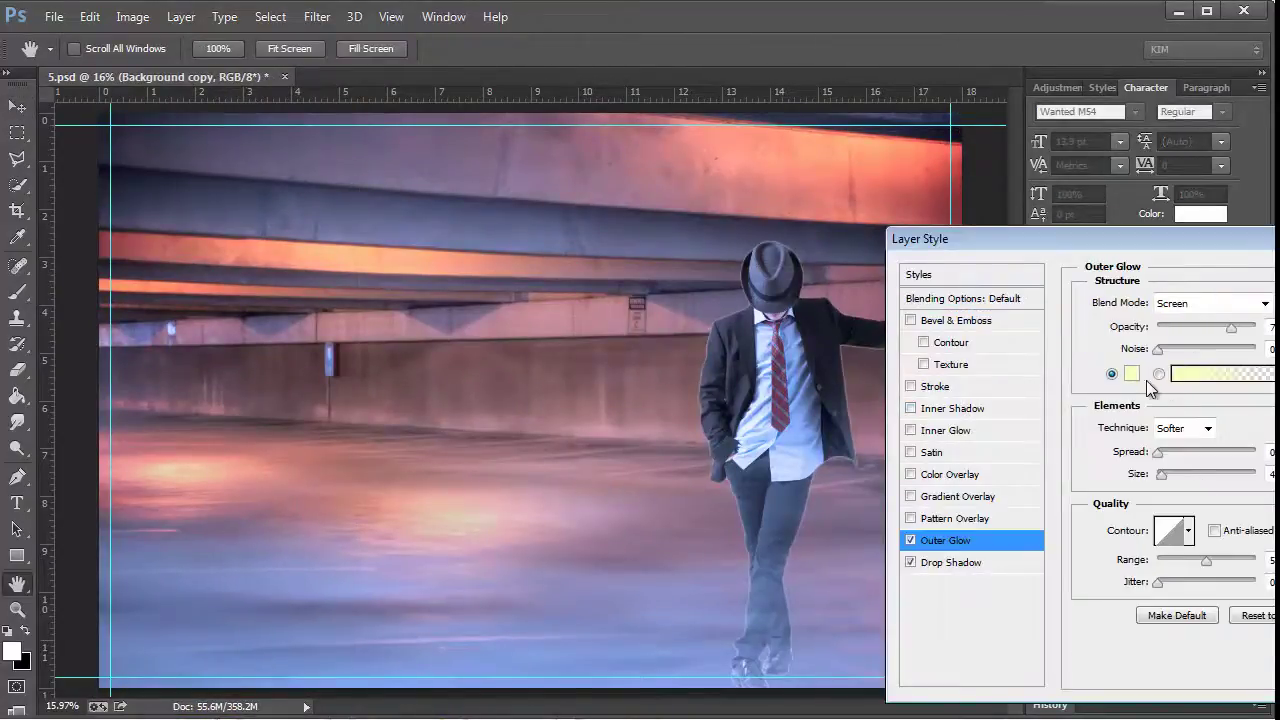
pyautogui.click(1131, 373)
pyautogui.press('Return')
pyautogui.press('Return')
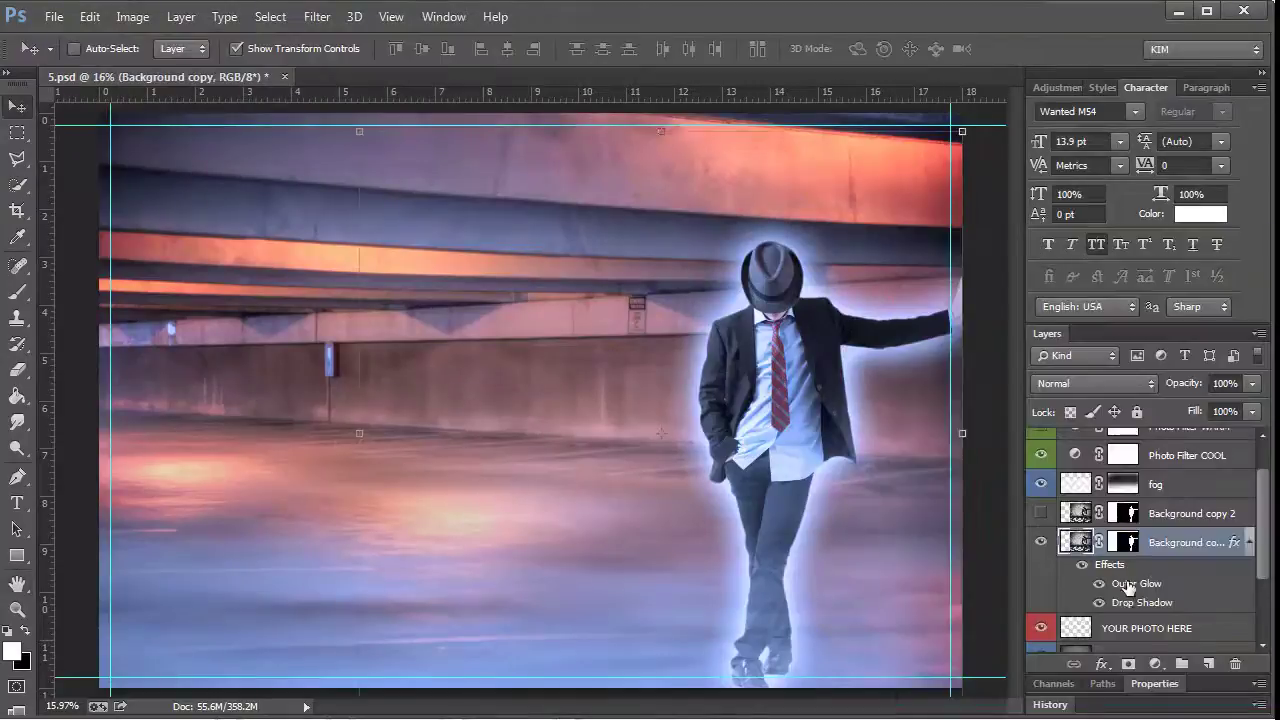
# - Split the man's effects into separate layers and Gaussian-blur the glow by 117.7 pixels
pyautogui.click(317, 16)
pyautogui.click(214, 374)
pyautogui.moveTo(120, 163); pyautogui.dragTo(217, 163)
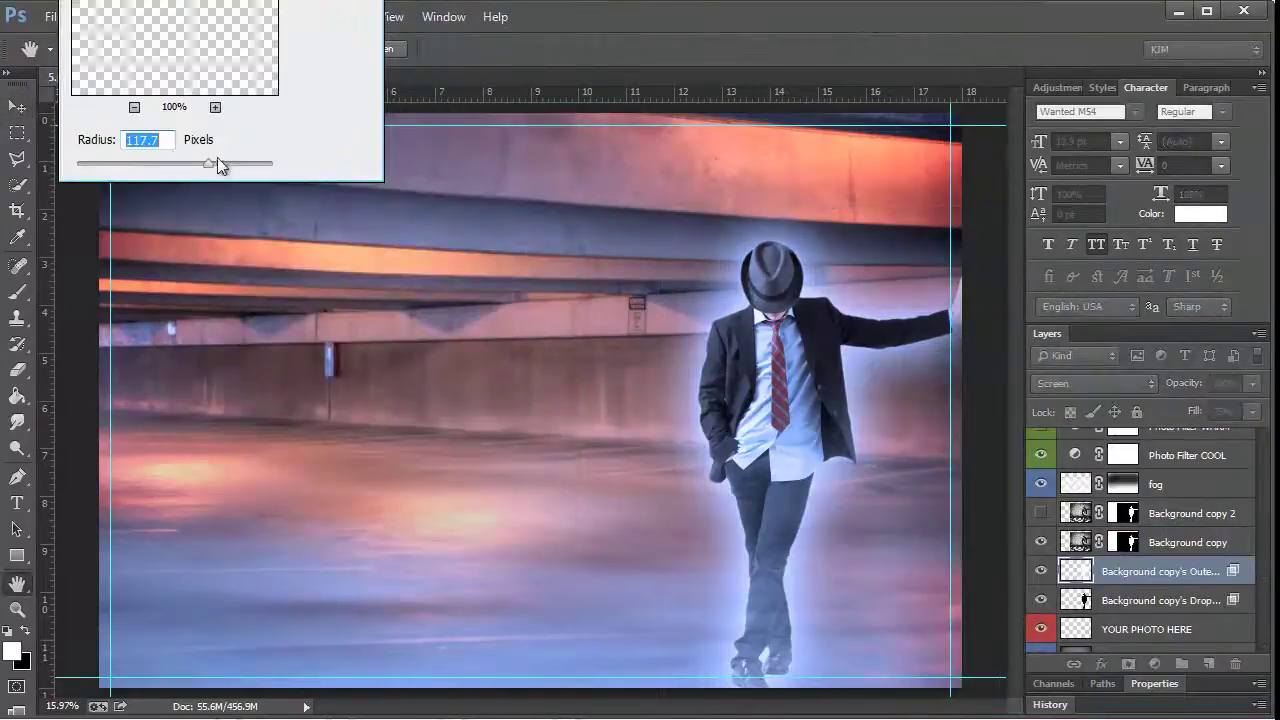
pyautogui.press('Return')
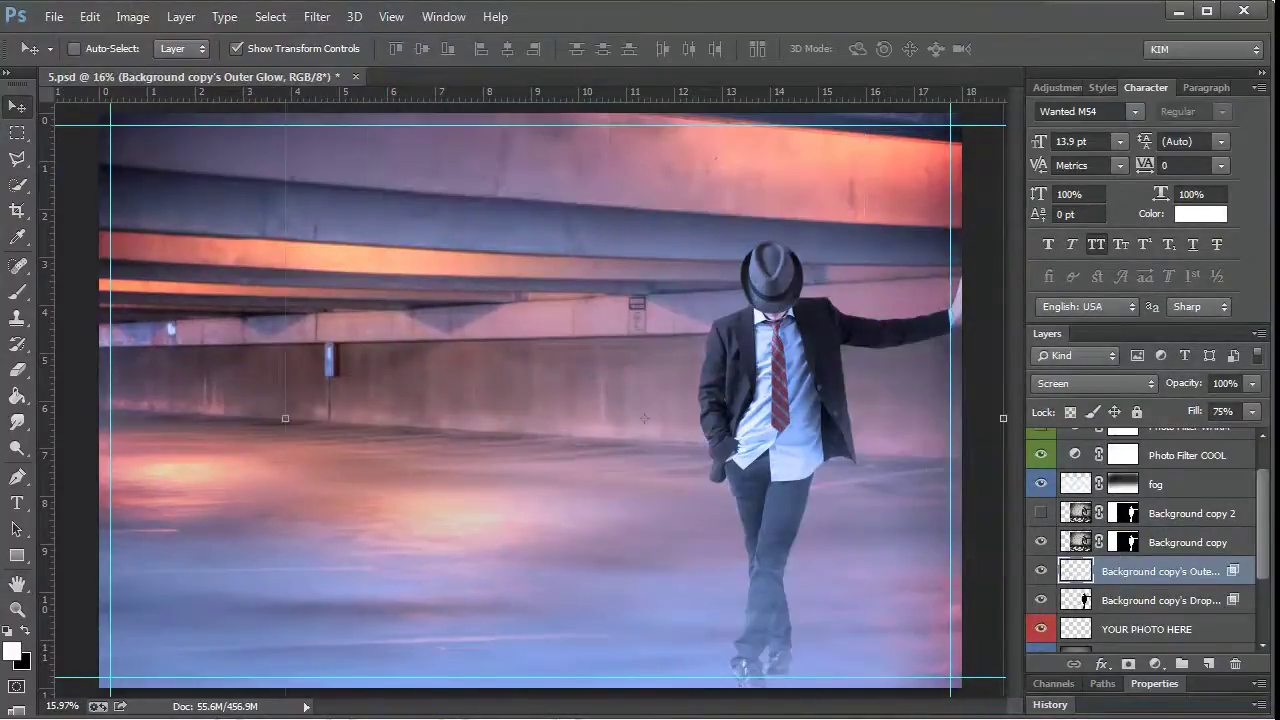
# - Stamp all visible layers above Photo Filter COOL into Layer 1 and launch RadLab
pyautogui.scroll(1, 1150, 500)
pyautogui.click(1186, 443)
pyautogui.click(1042, 443)
pyautogui.click(1042, 443)
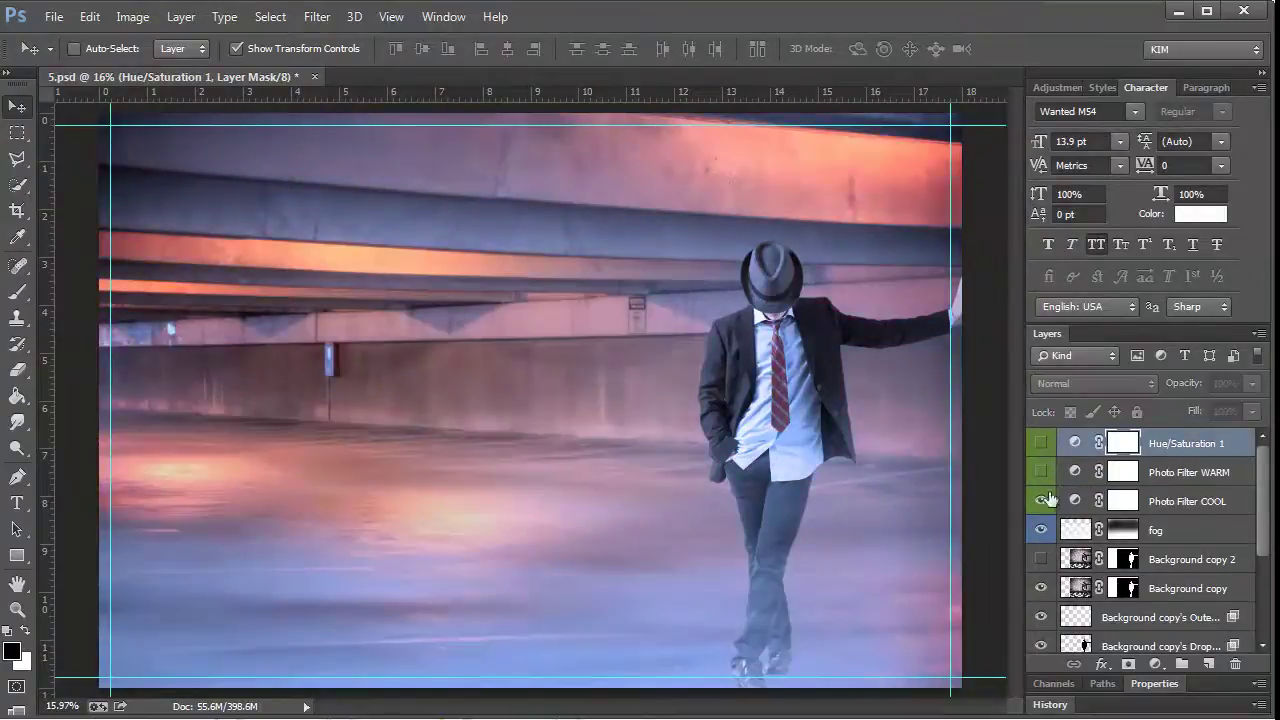
pyautogui.click(1190, 501)
pyautogui.hotkey('ctrl', 'alt', 'shift', 'e')
pyautogui.click(317, 16)
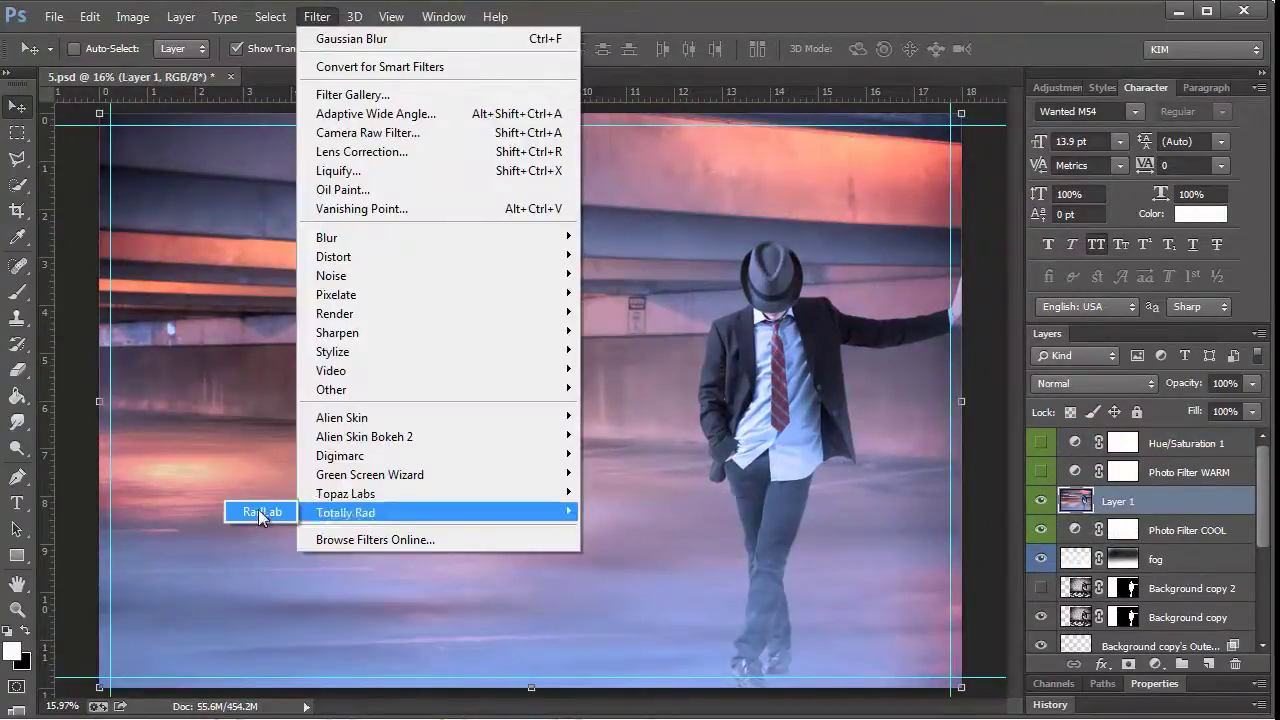
pyautogui.click(260, 512)
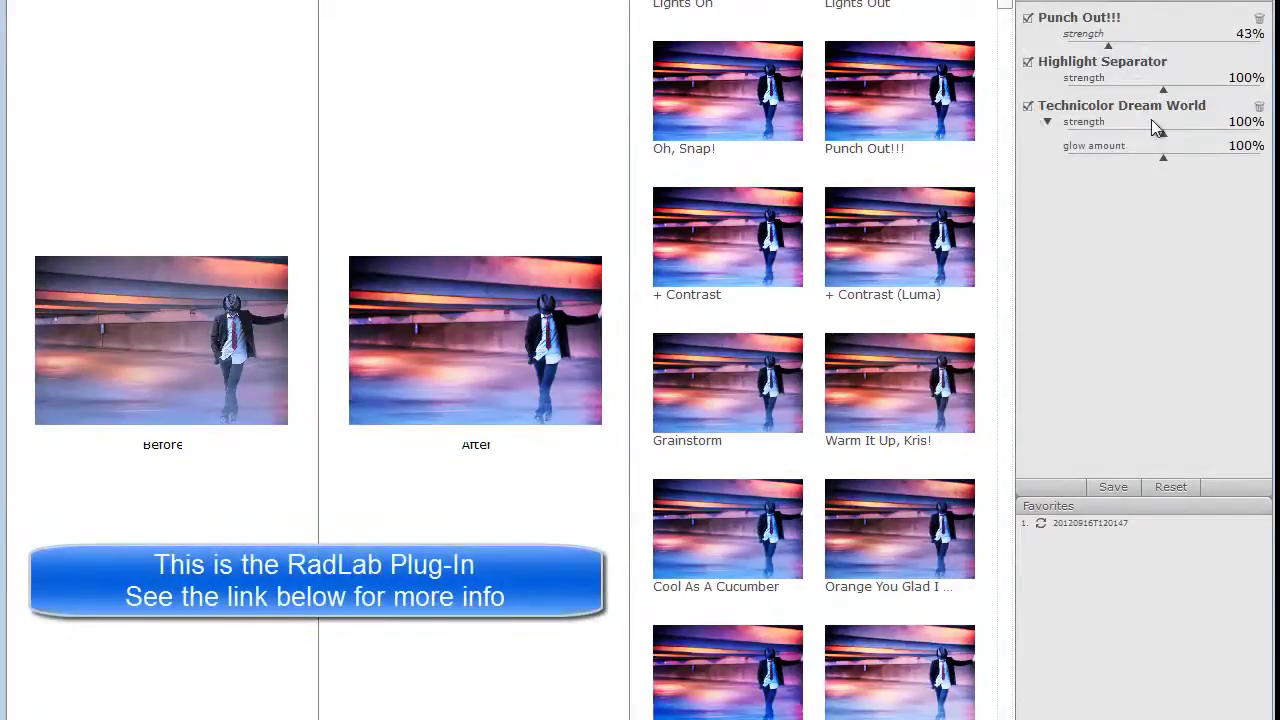
# - Lower the Technicolor Dream World strength to 24%
pyautogui.moveTo(1160, 132)
pyautogui.mouseDown()
pyautogui.moveTo(1092, 138)
pyautogui.moveTo(1120, 147)
pyautogui.mouseUp()
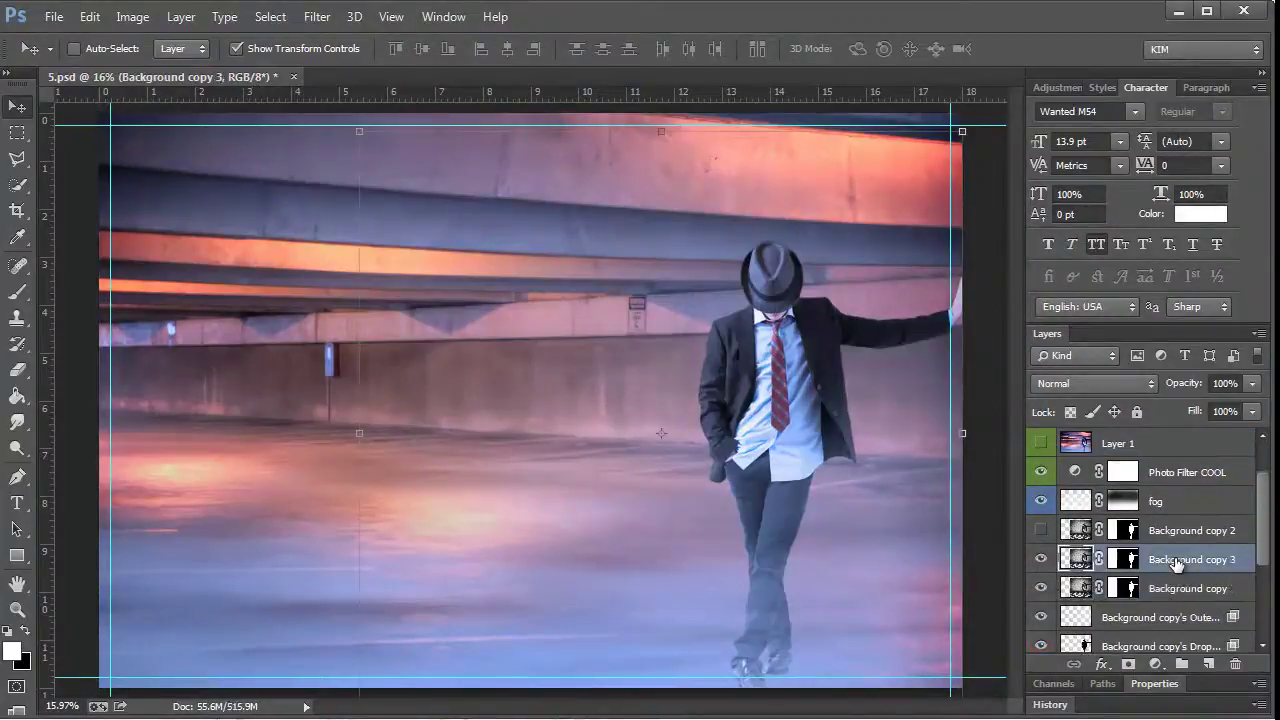
# - Give Background copy 3 a black Color Overlay and move it beneath Background copy
pyautogui.rightClick(1182, 568)
pyautogui.click(1079, 562)
pyautogui.doubleClick(1079, 559)
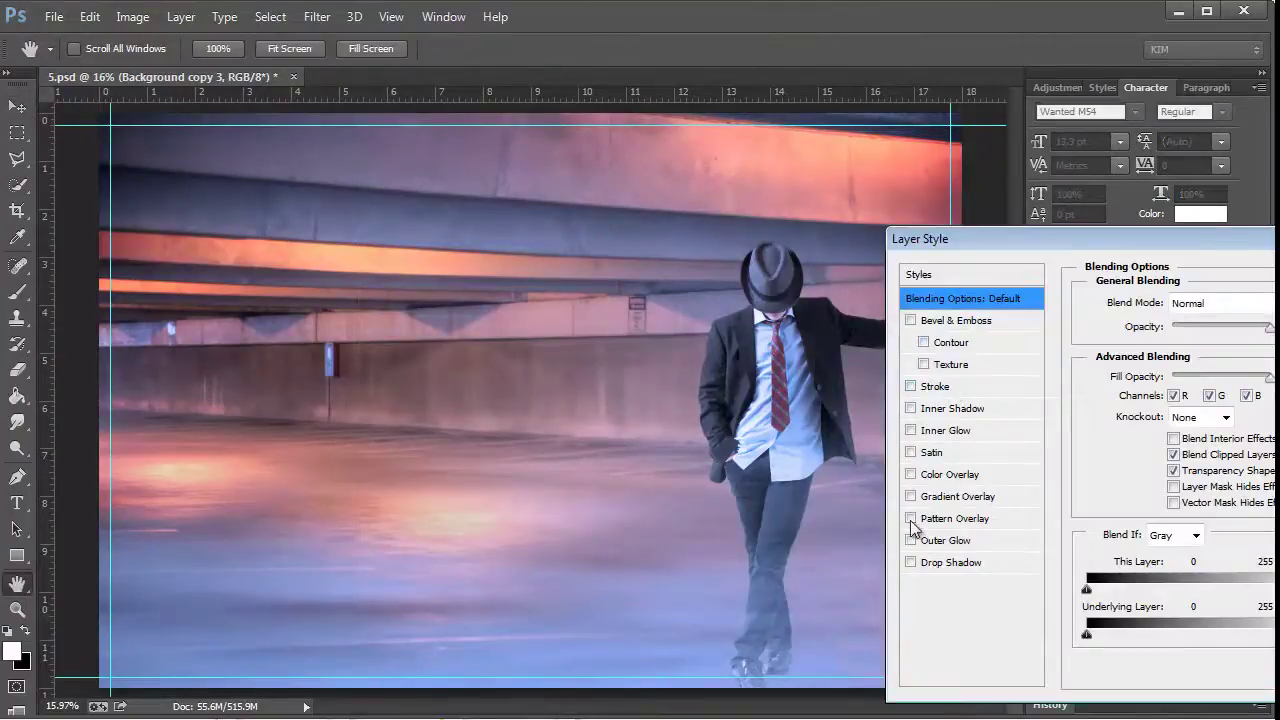
pyautogui.click(910, 476)
pyautogui.click(1265, 303)
pyautogui.press('Return')
pyautogui.press('Return')
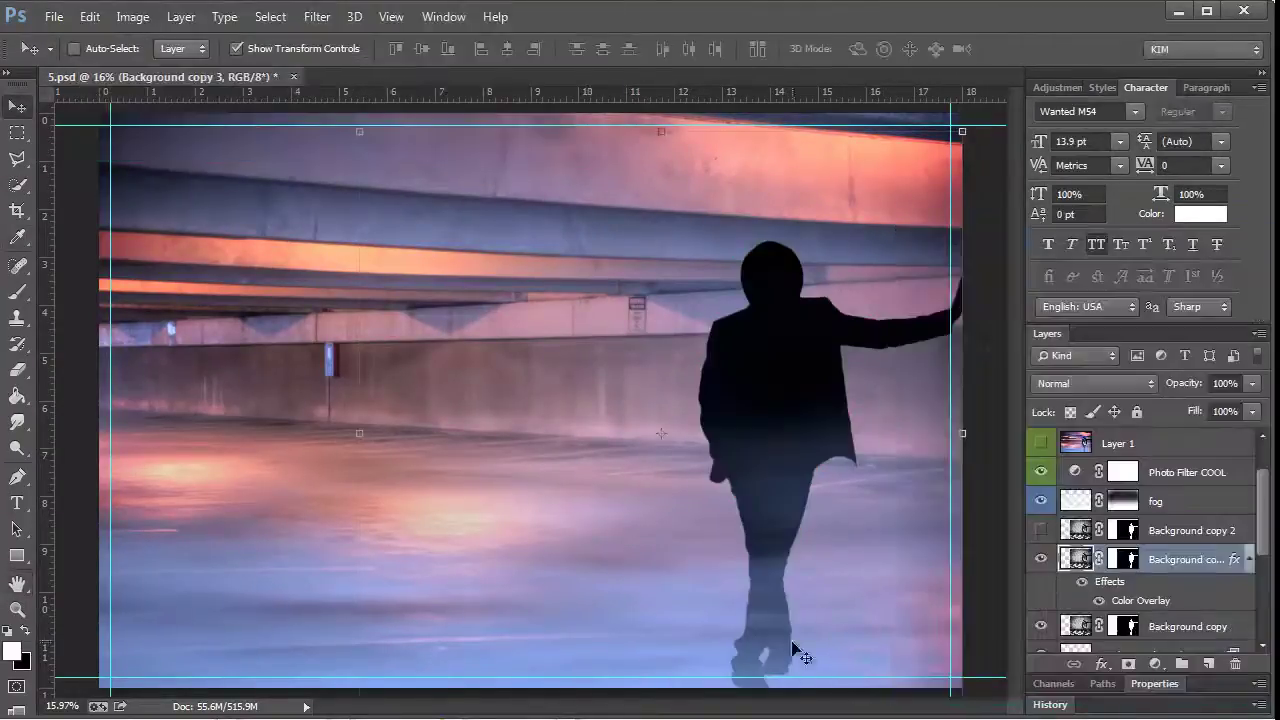
pyautogui.scroll(-2, 1183, 575)
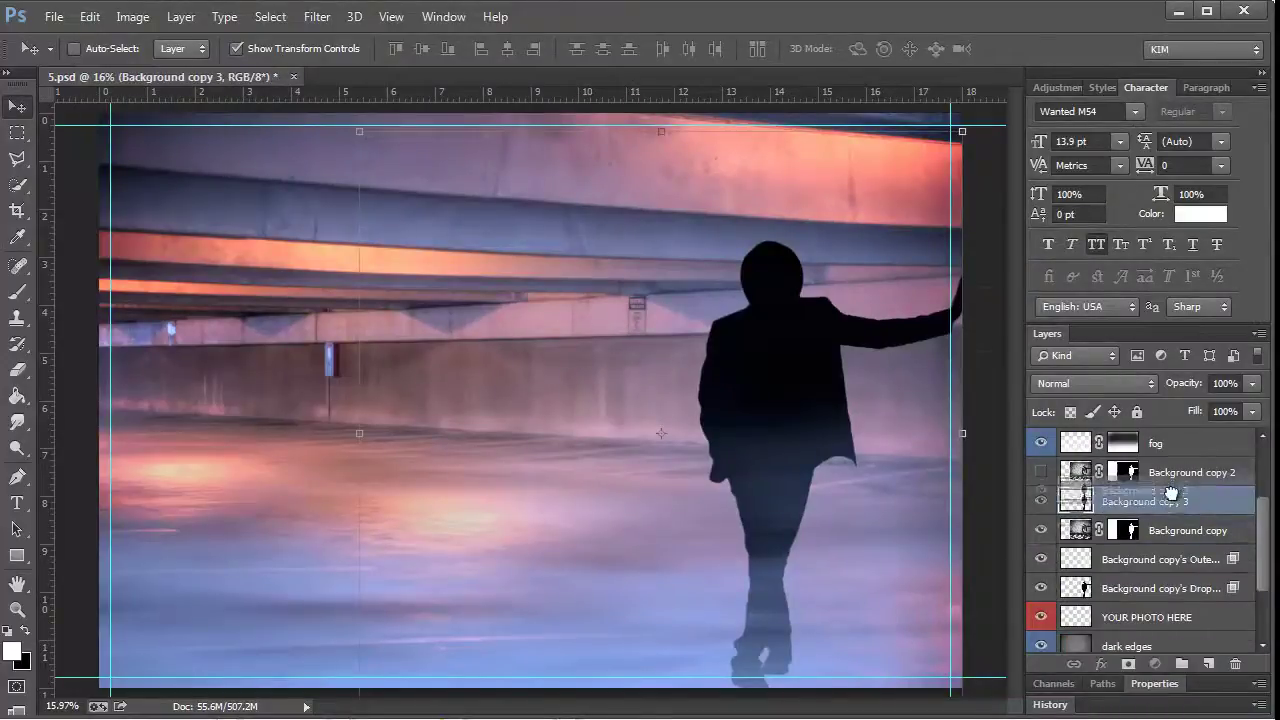
pyautogui.moveTo(1166, 491); pyautogui.dragTo(1097, 492)
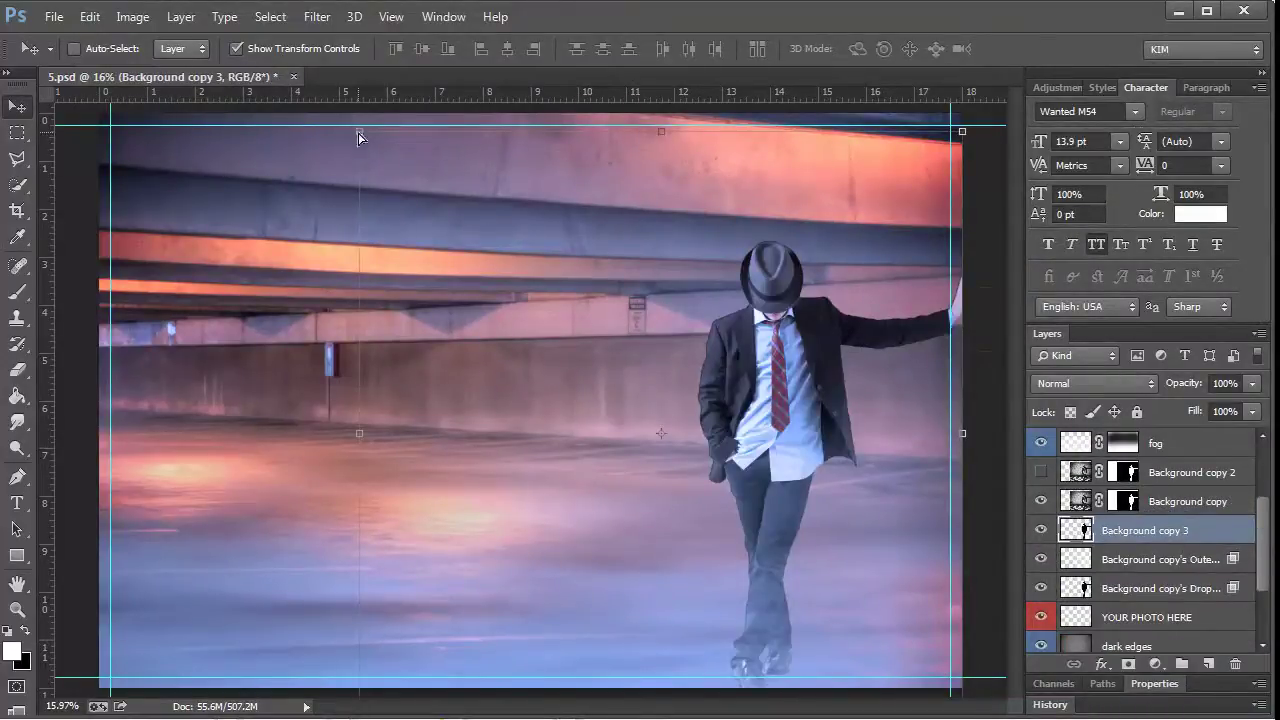
# - Distort the black silhouette diagonally across the floor toward the lower right as a shadow
pyautogui.moveTo(359, 136)
pyautogui.mouseDown()
pyautogui.moveTo(656, 517)
pyautogui.moveTo(485, 579)
pyautogui.mouseUp()
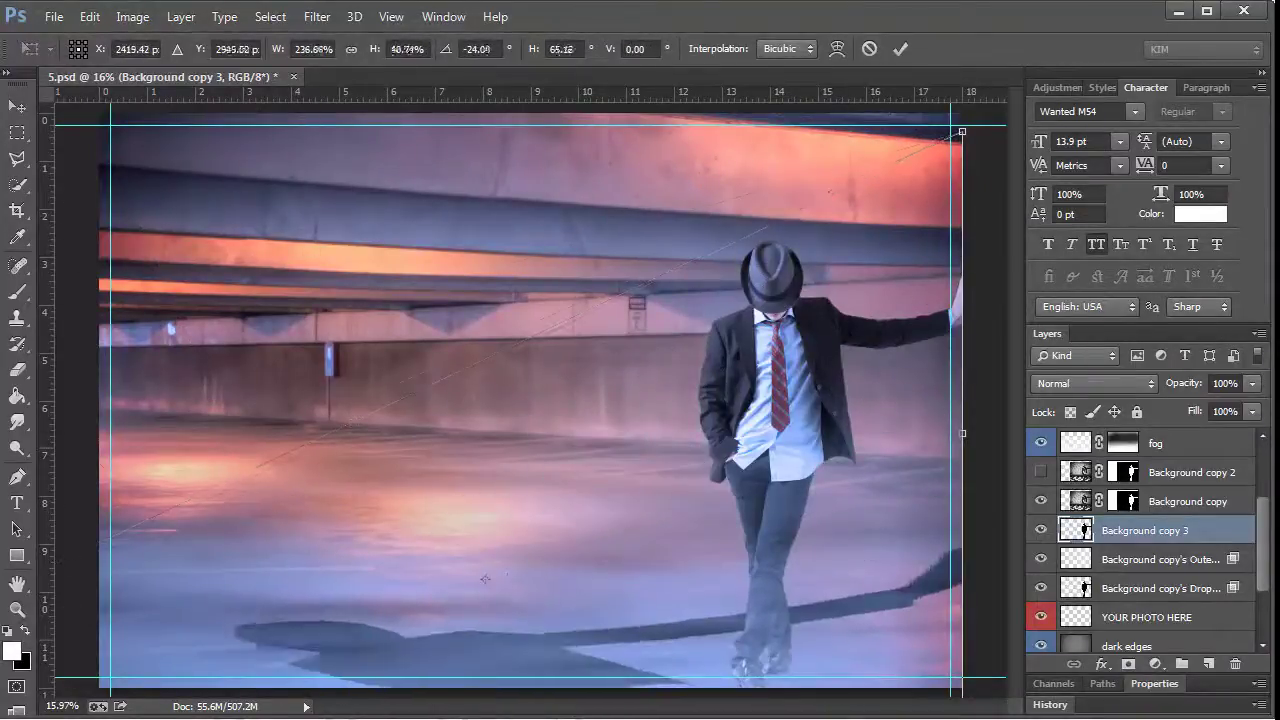
pyautogui.moveTo(485, 579)
pyautogui.mouseDown()
pyautogui.moveTo(359, 131)
pyautogui.moveTo(283, 175)
pyautogui.mouseUp()
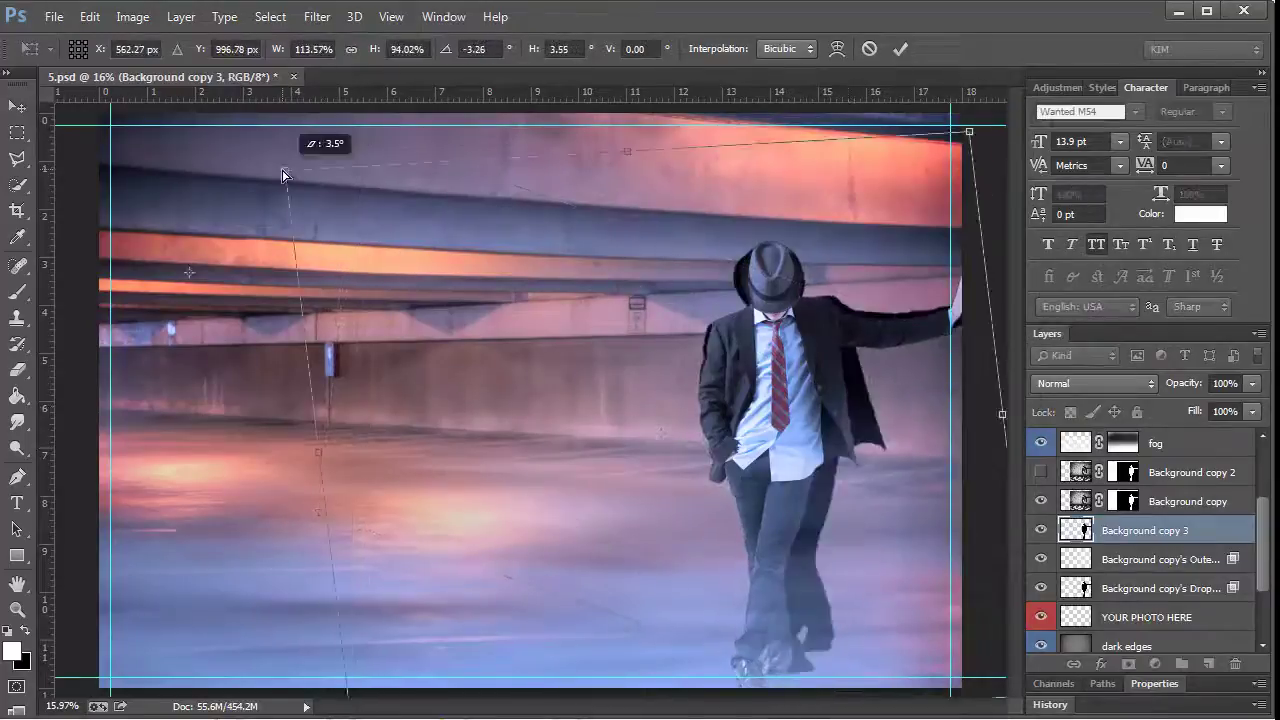
pyautogui.hotkey('ctrl', 'z')
pyautogui.hotkey('ctrl', 'z')
pyautogui.hotkey('ctrl', 'z')
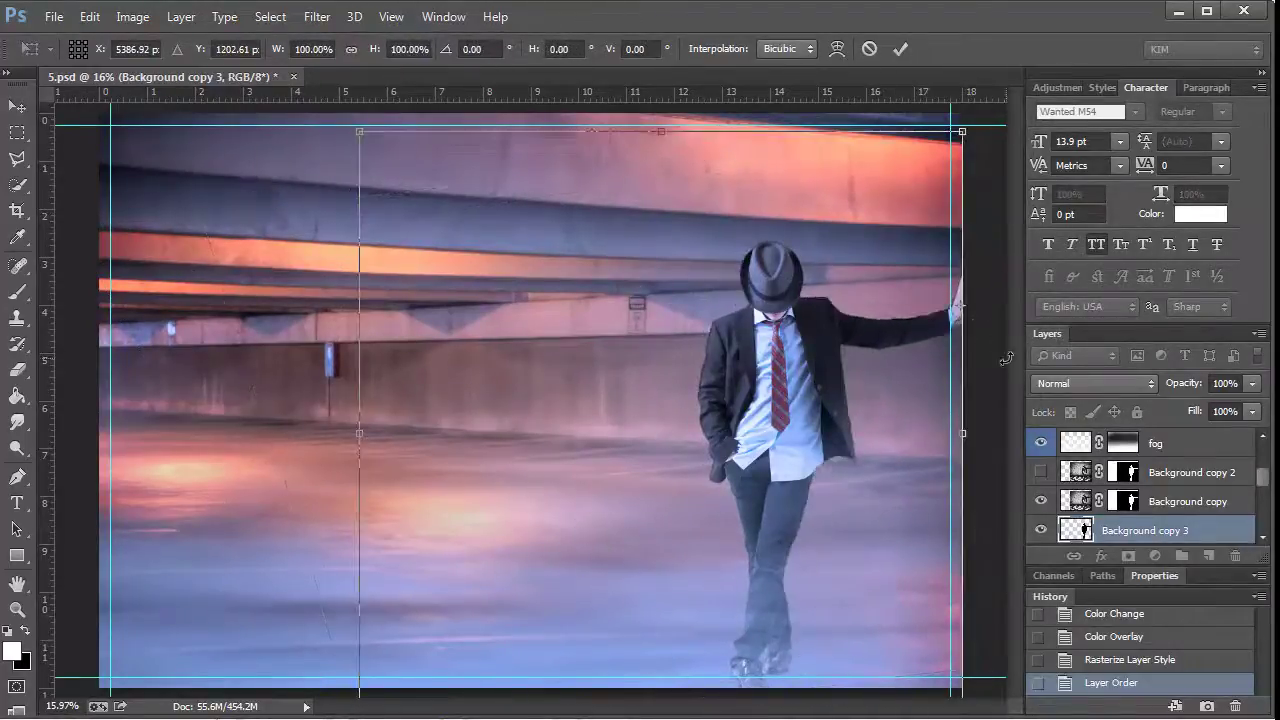
pyautogui.moveTo(1006, 358)
pyautogui.mouseDown()
pyautogui.moveTo(130, 195)
pyautogui.moveTo(812, 681)
pyautogui.mouseUp()
pyautogui.moveTo(962, 135); pyautogui.dragTo(948, 314)
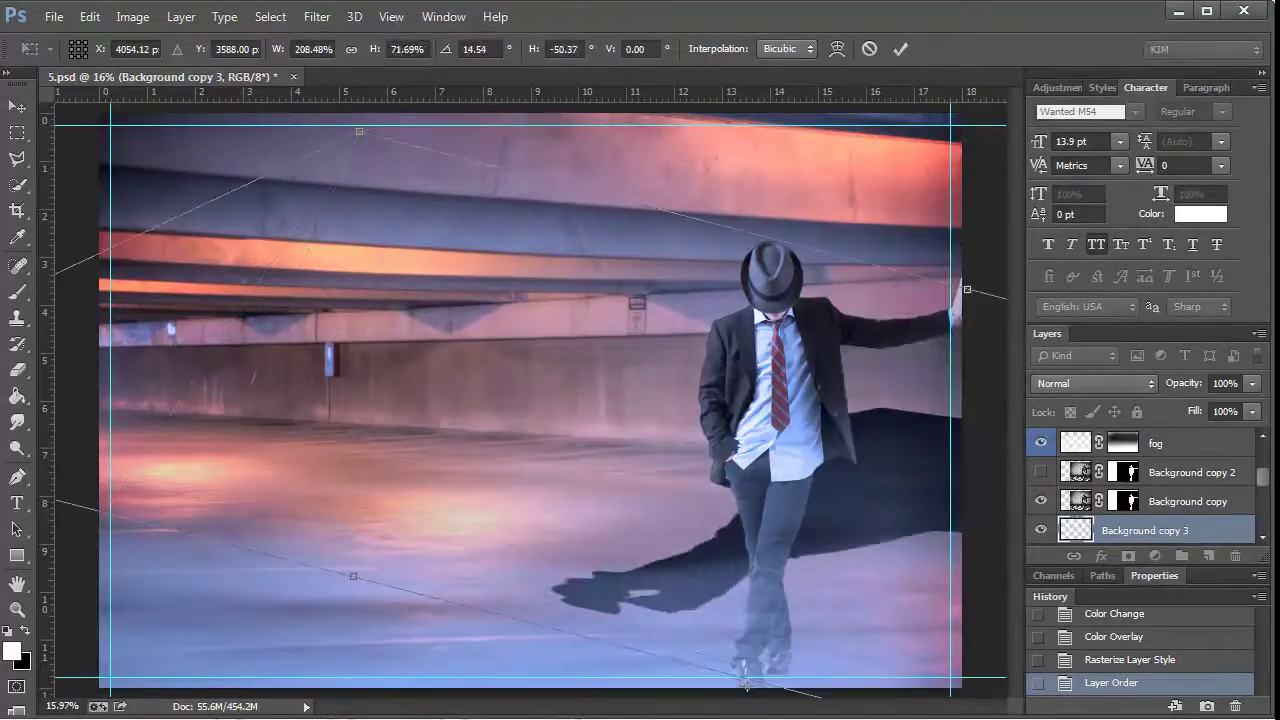
pyautogui.press('Return')
# - Move the shadow toward the lower right and soften it with a 9.8-pixel Gaussian Blur
pyautogui.moveTo(985, 572); pyautogui.dragTo(945, 490)
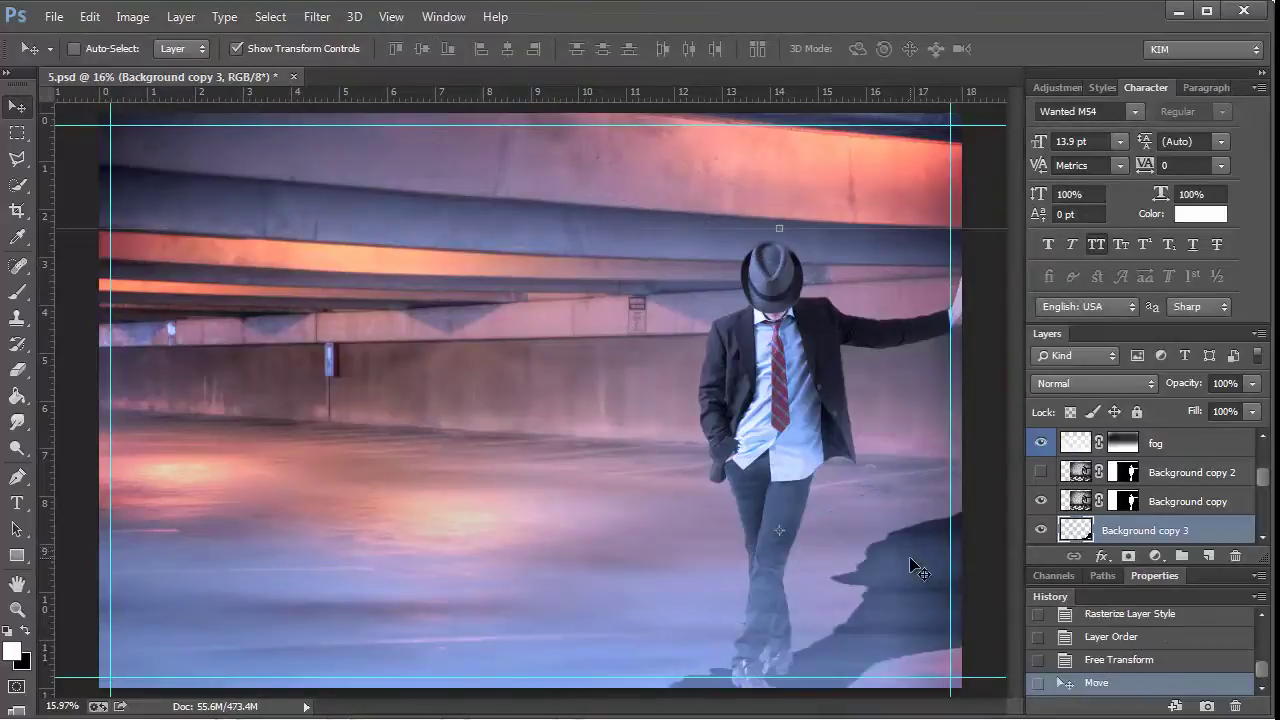
pyautogui.click(317, 17)
pyautogui.moveTo(327, 237)
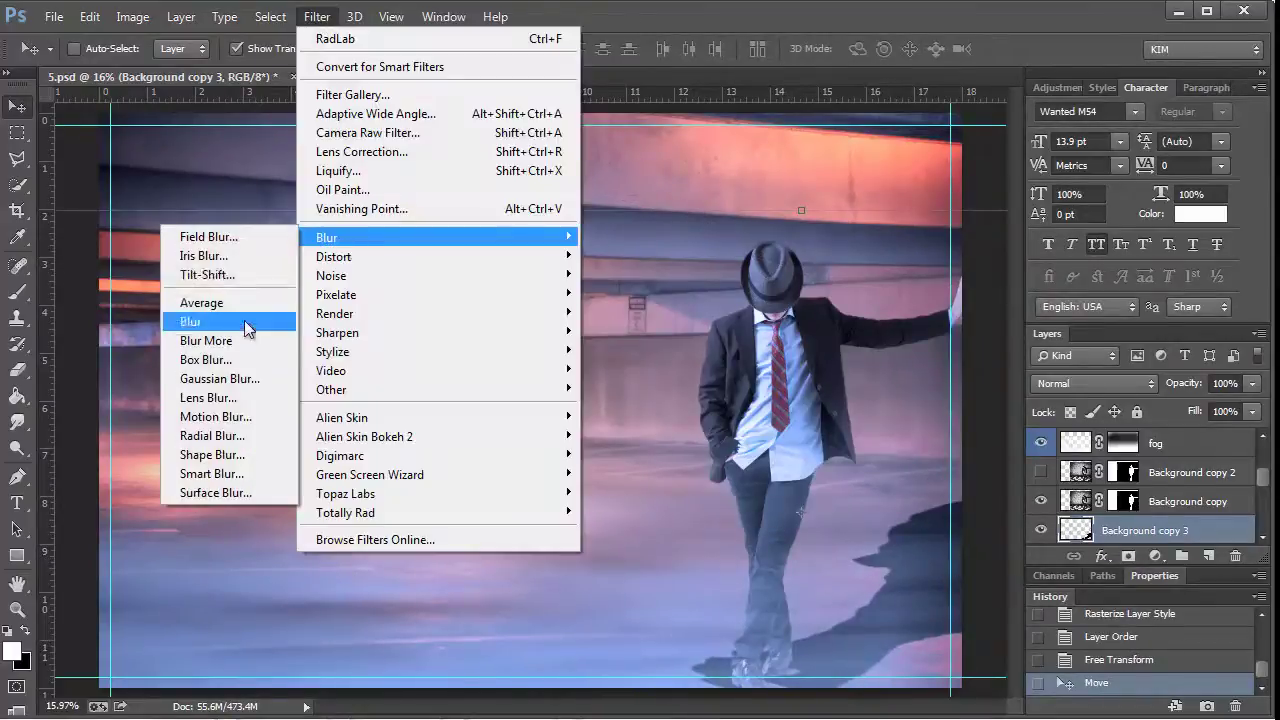
pyautogui.click(200, 379)
pyautogui.moveTo(197, 165); pyautogui.dragTo(160, 167)
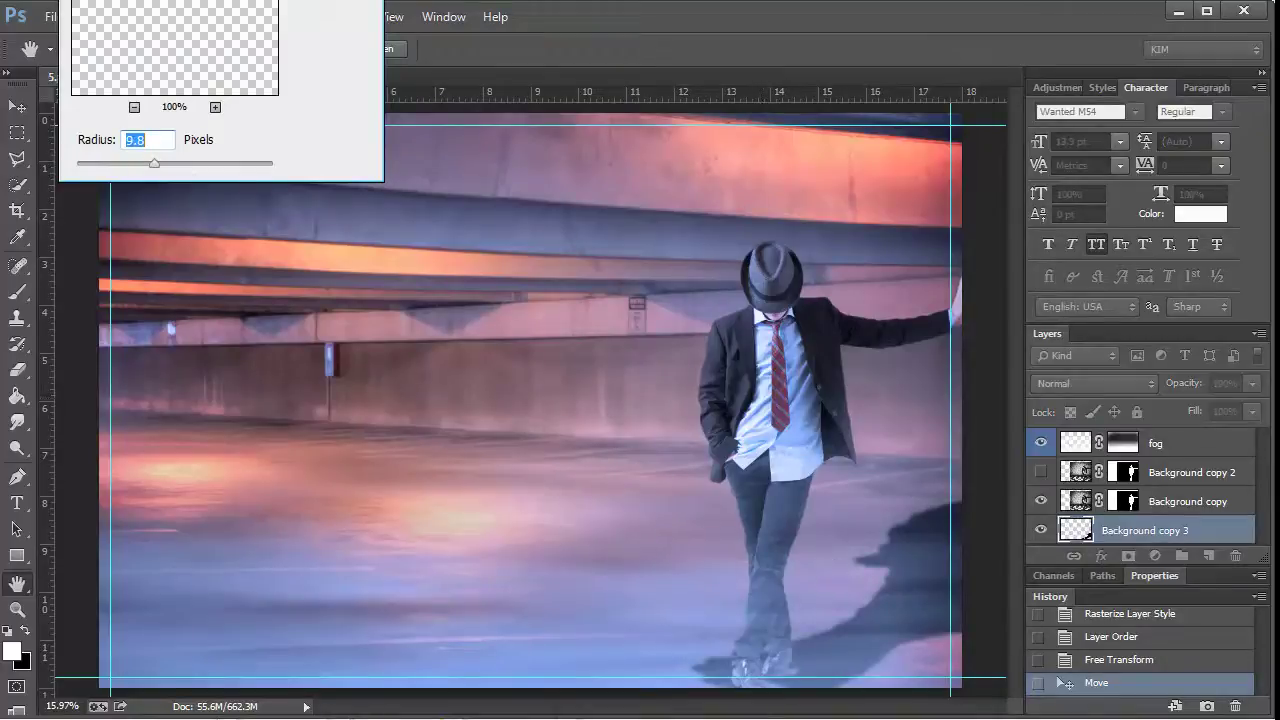
pyautogui.press('Return')
# - Add a layer mask to the shadow and brush it away around the man's feet
pyautogui.click(1128, 556)
pyautogui.click(17, 292)
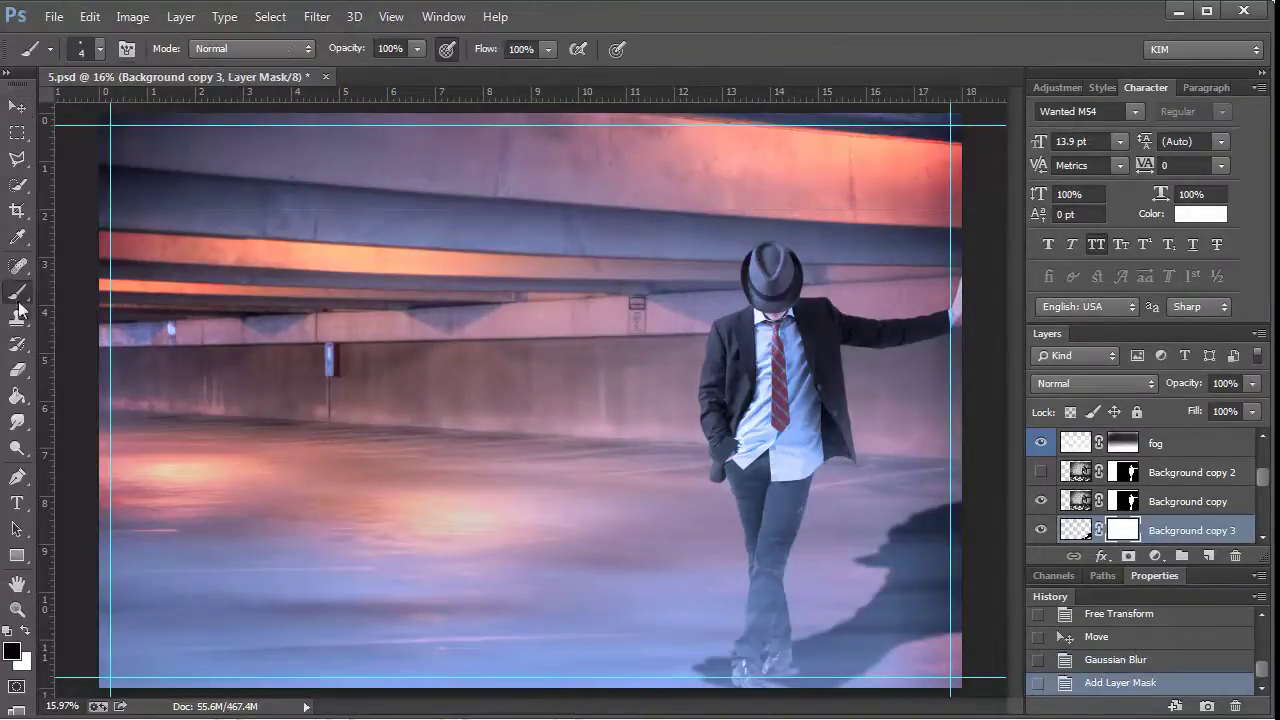
pyautogui.click(889, 686)
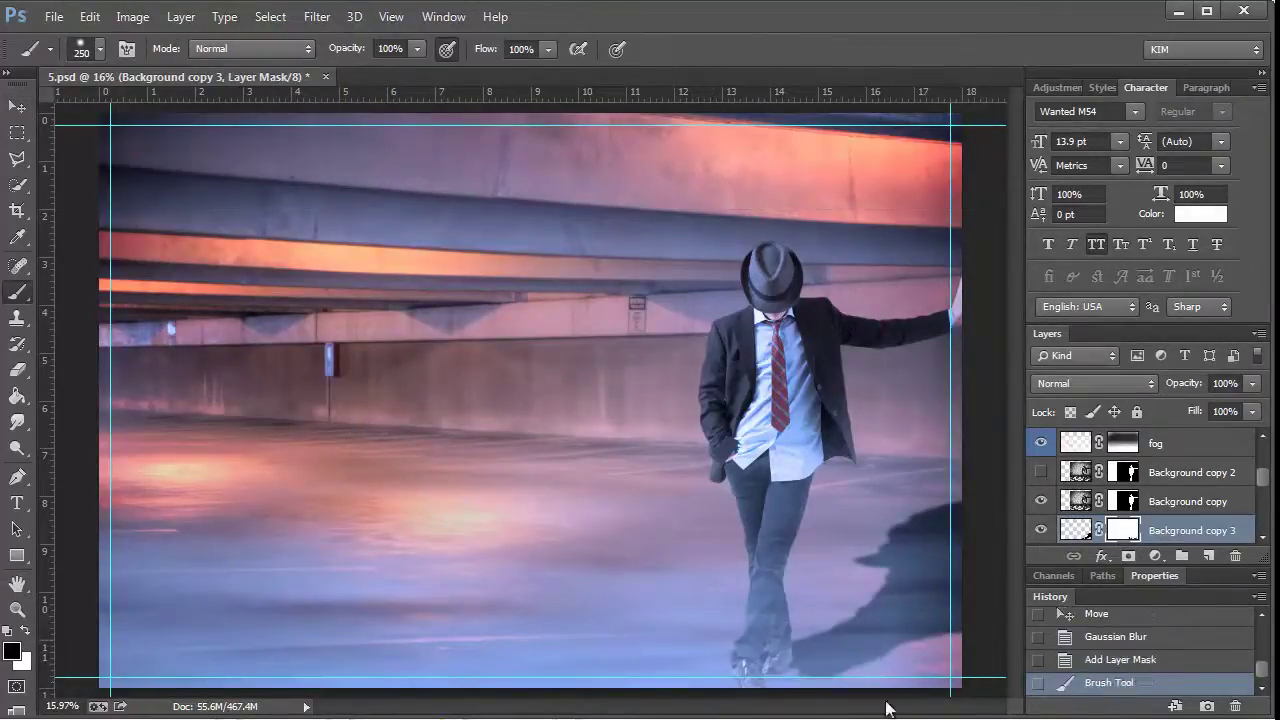
pyautogui.moveTo(870, 566); pyautogui.dragTo(888, 574)
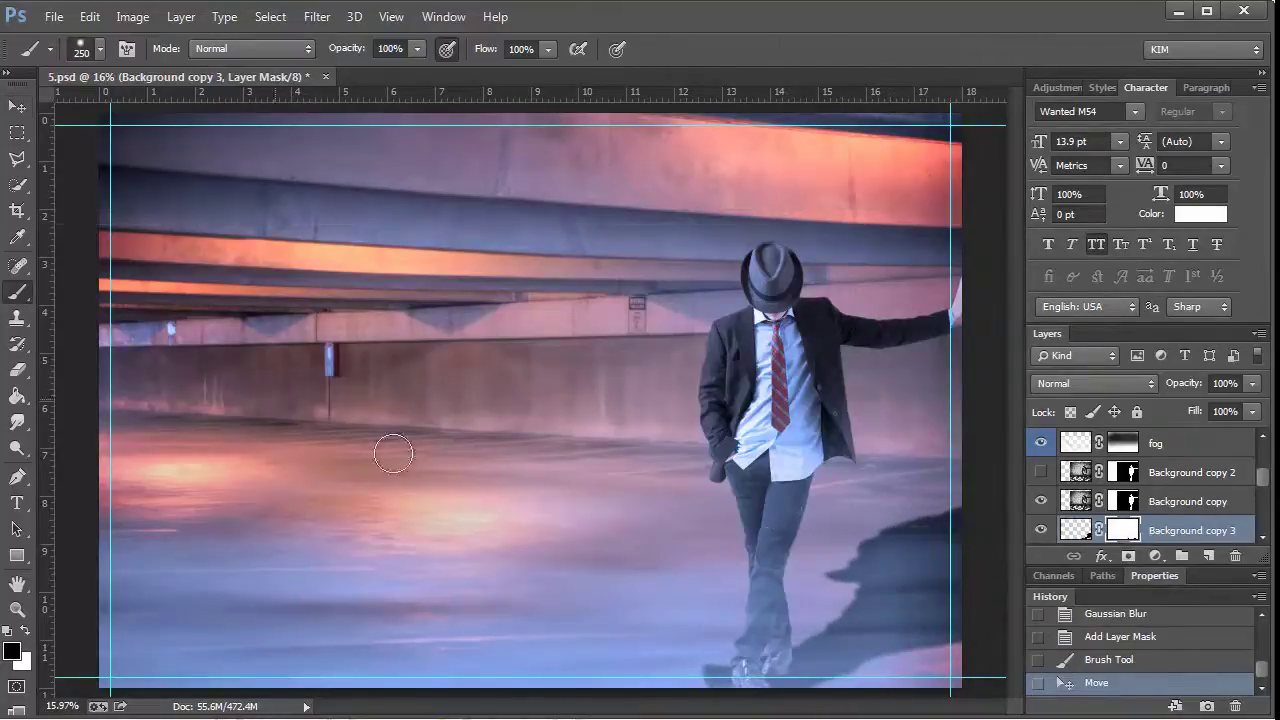
pyautogui.click(717, 686)
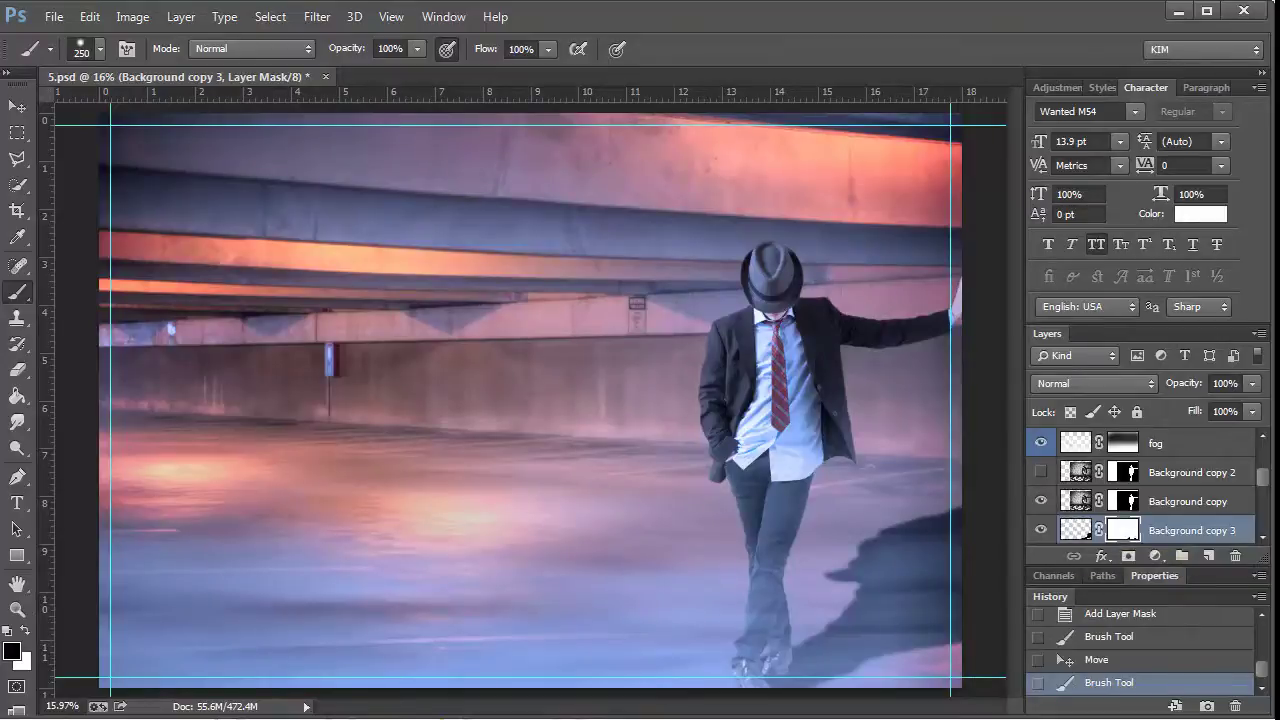
# - Flip the shadow horizontally and move it to the lower left
pyautogui.click(90, 17)
pyautogui.click(40, 648)
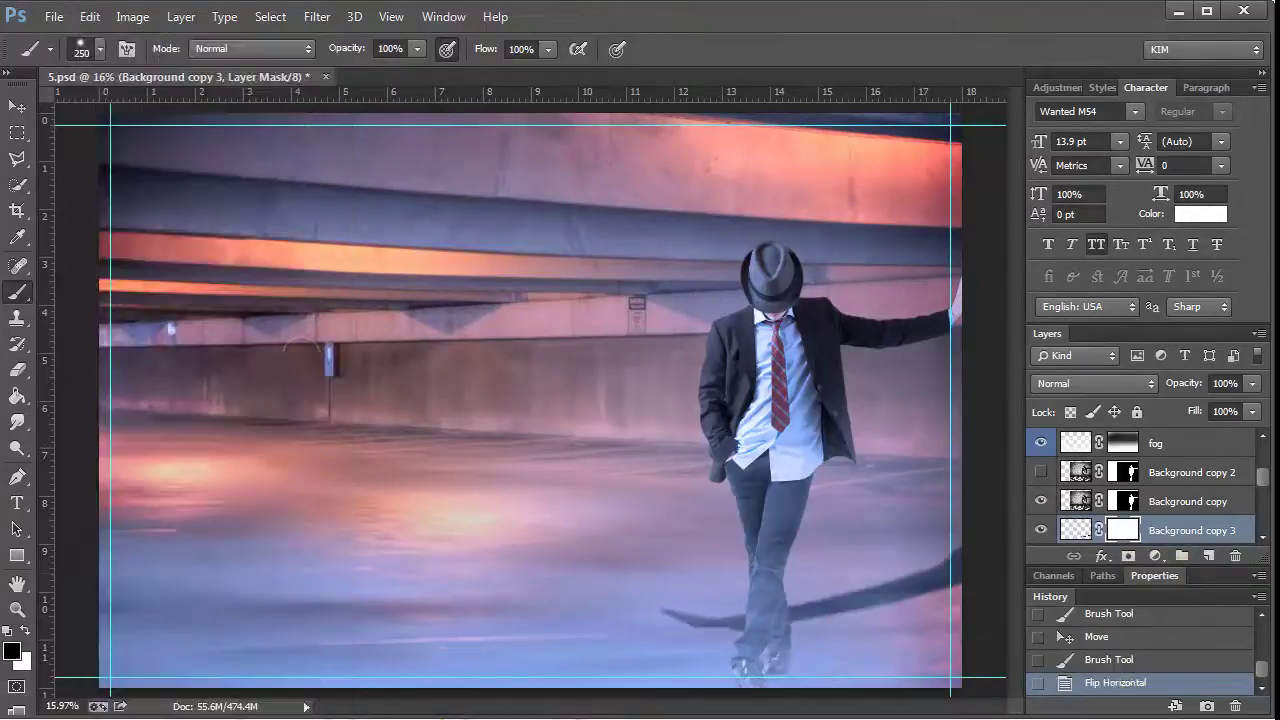
pyautogui.press('v')
pyautogui.moveTo(895, 597)
pyautogui.mouseDown()
pyautogui.moveTo(320, 532)
pyautogui.moveTo(140, 560)
pyautogui.mouseUp()
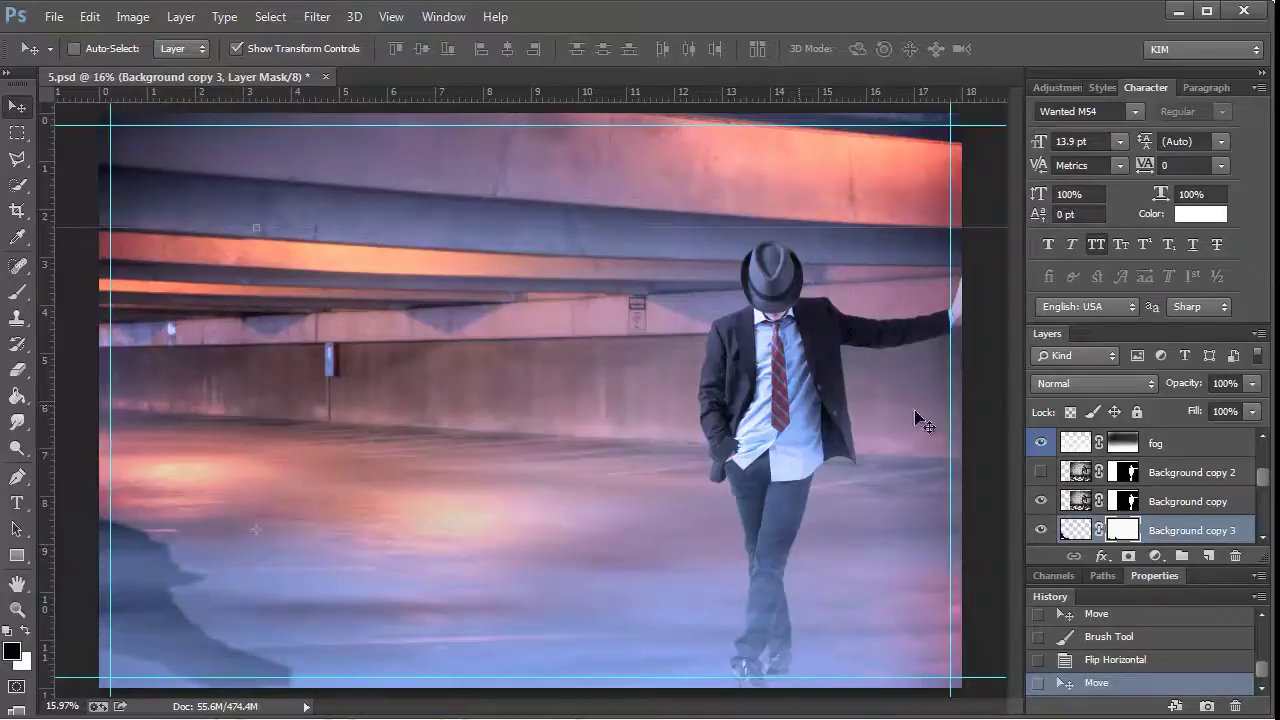
# - Flip the man horizontally, position him at the left, and nudge the shadow into place
pyautogui.hotkey('alt', ']')
pyautogui.click(90, 17)
pyautogui.click(420, 650)
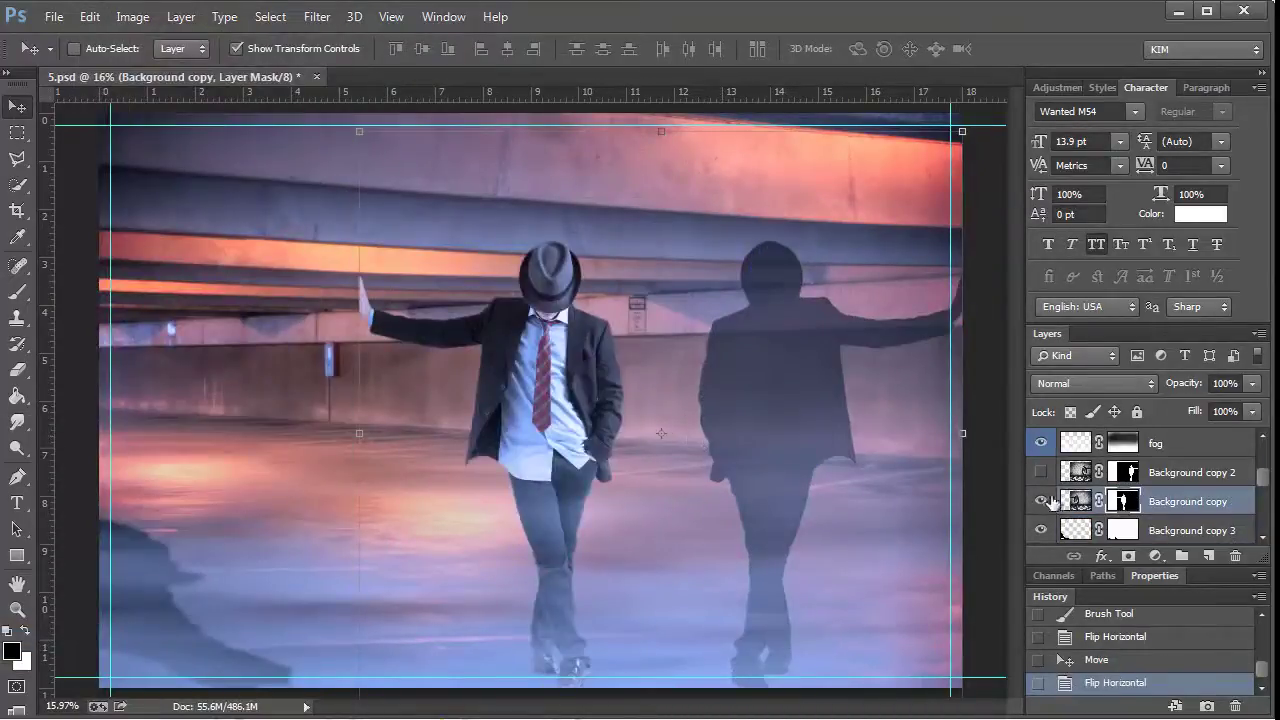
pyautogui.scroll(-1, 1166, 517)
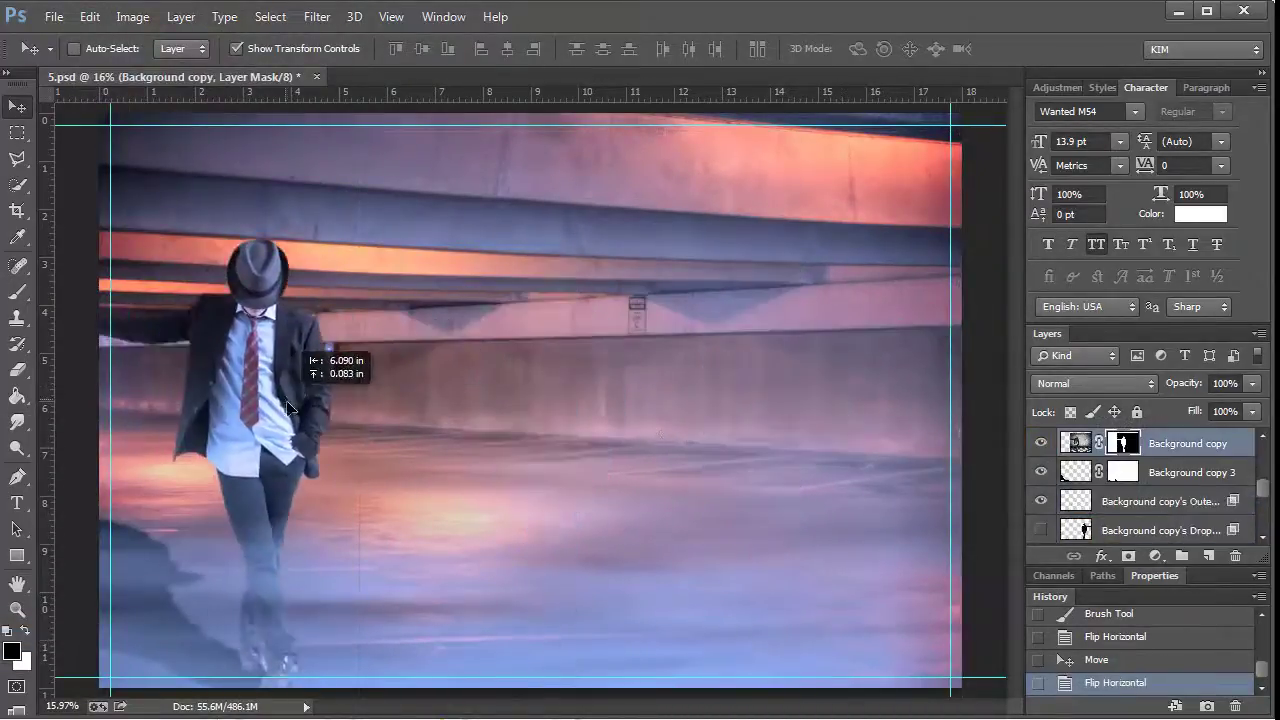
pyautogui.moveTo(589, 355); pyautogui.dragTo(300, 355)
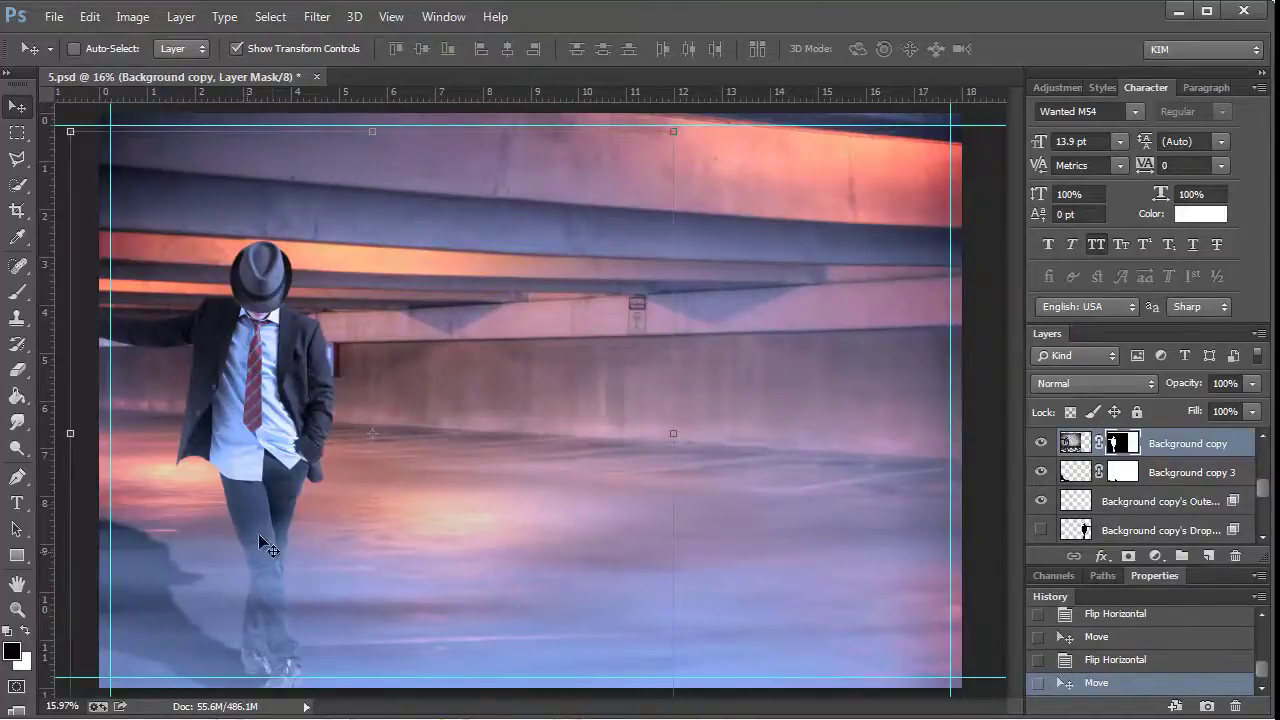
pyautogui.moveTo(255, 350); pyautogui.dragTo(281, 350)
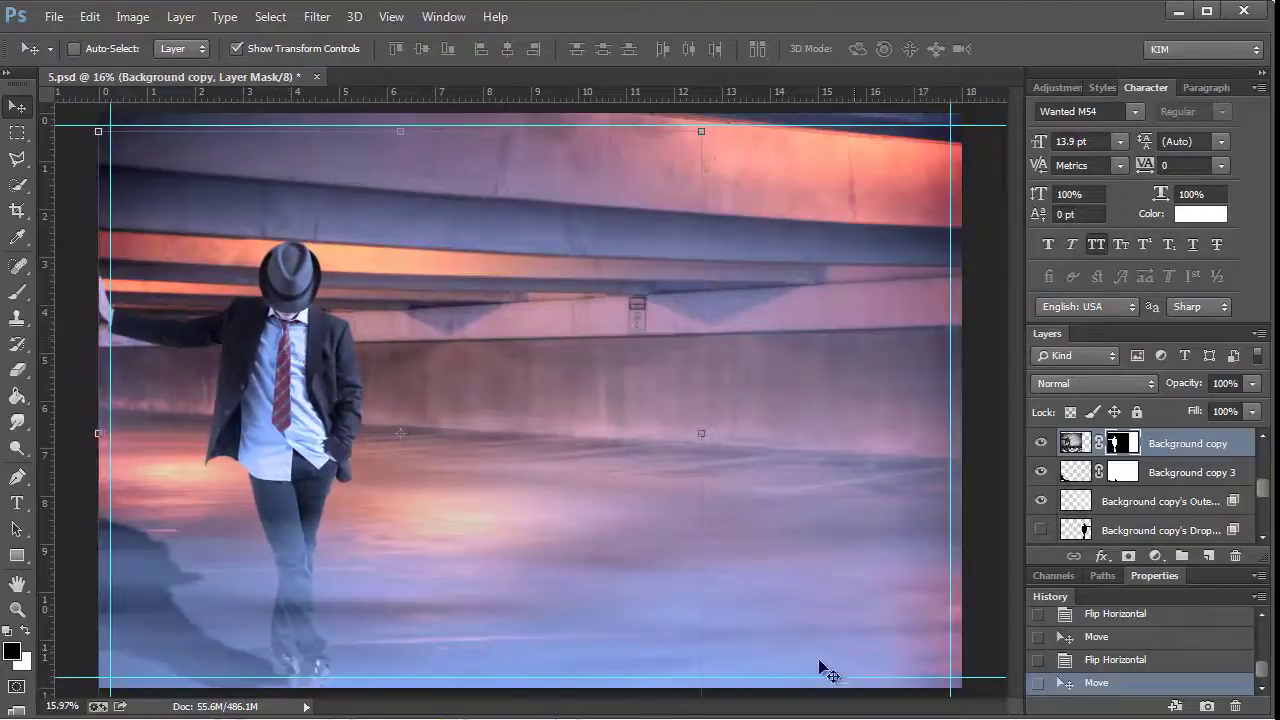
pyautogui.hotkey('alt', '[')
pyautogui.press('Down')
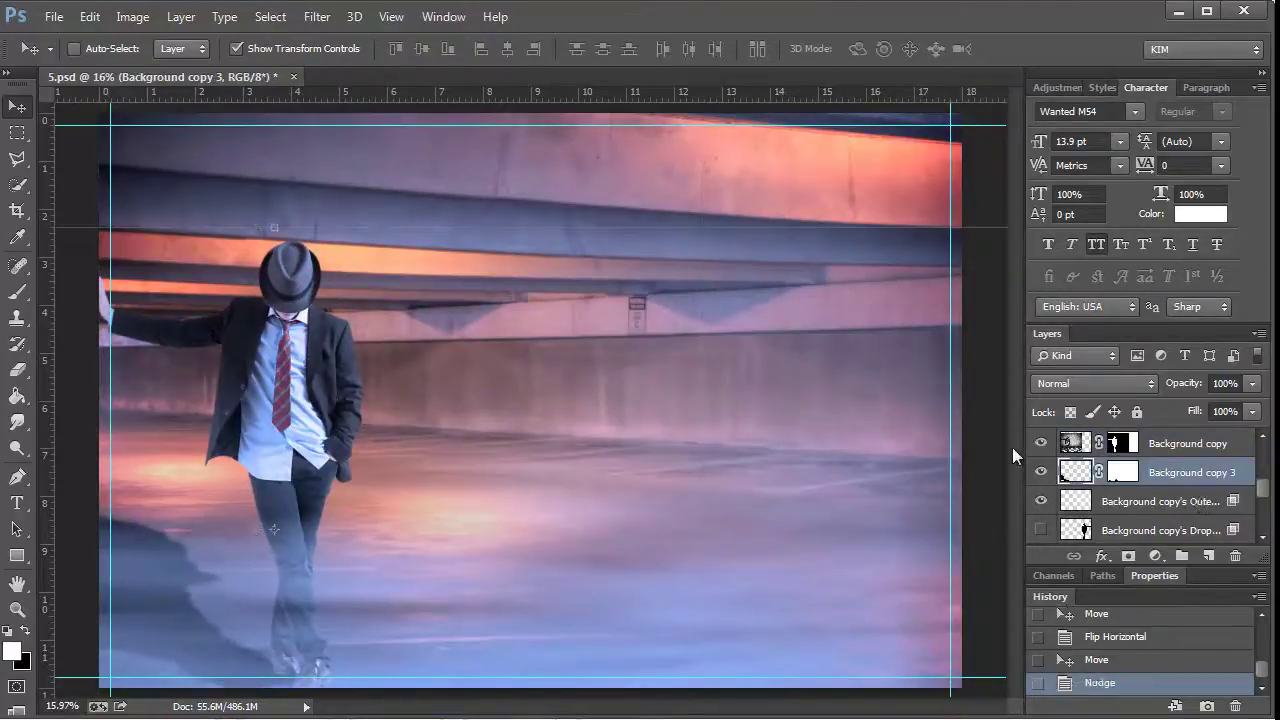
# - Zoom in on the feet, add an empty Layer 2, and set black as the brush colour
pyautogui.press('z')
pyautogui.moveTo(280, 625); pyautogui.dragTo(197, 614)
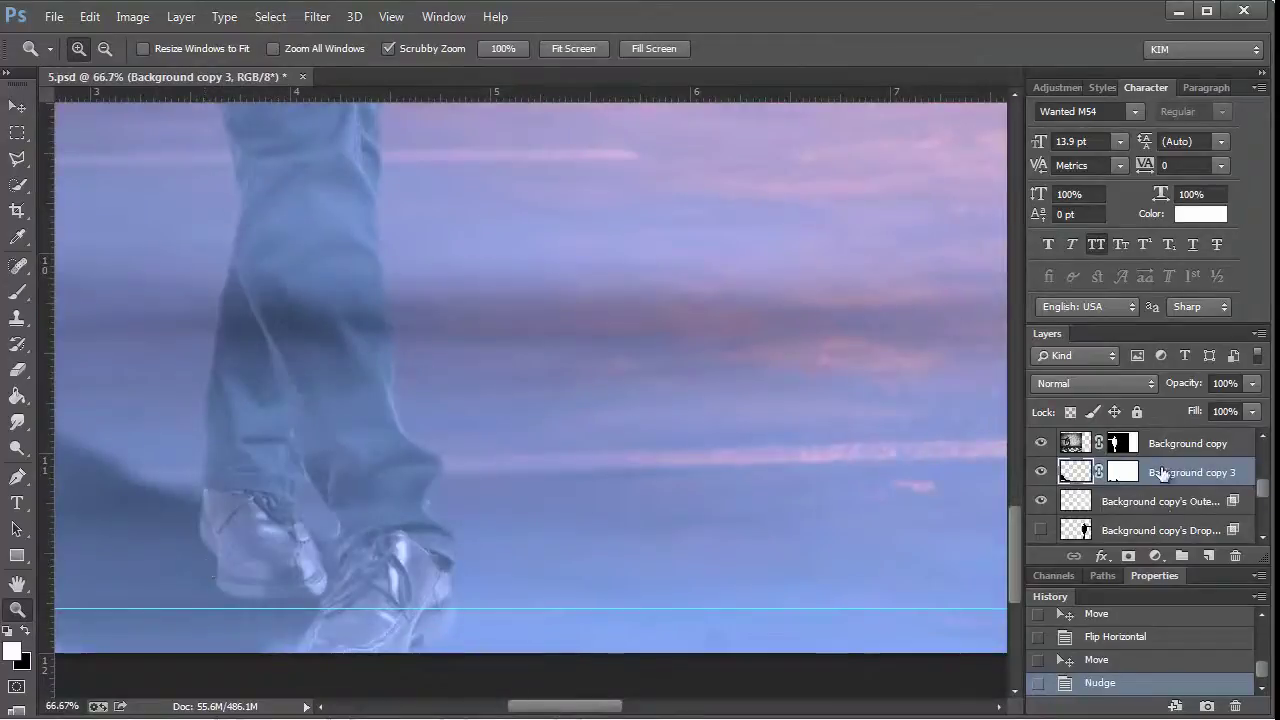
pyautogui.click(1208, 556)
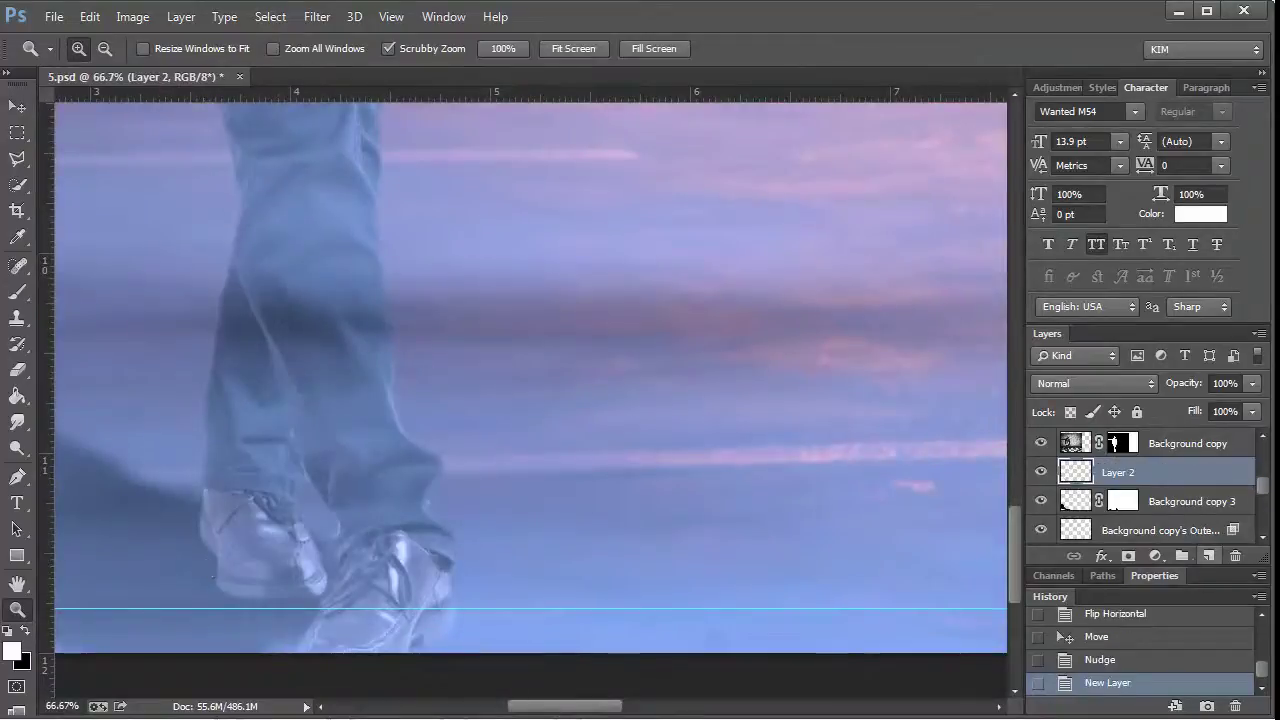
pyautogui.press('x')
pyautogui.press('b')
pyautogui.scroll(-2, 1200, 490)
# - Shrink the brush, turn the fog layer back on, and fit the image on screen
pyautogui.scroll(1, 1258, 505)
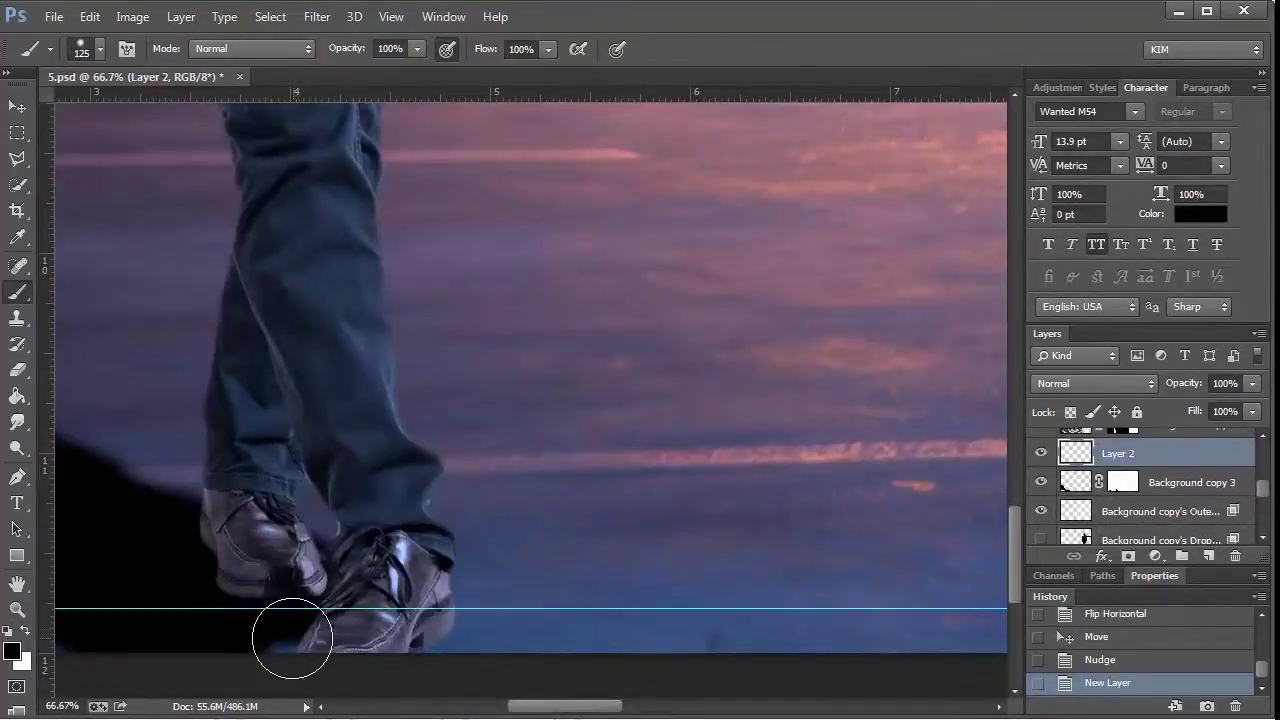
pyautogui.moveTo(297, 634)
pyautogui.mouseDown()
pyautogui.moveTo(403, 623)
pyautogui.moveTo(248, 581)
pyautogui.mouseUp()
pyautogui.press('[')
pyautogui.press('[')
pyautogui.scroll(-3, 1100, 490)
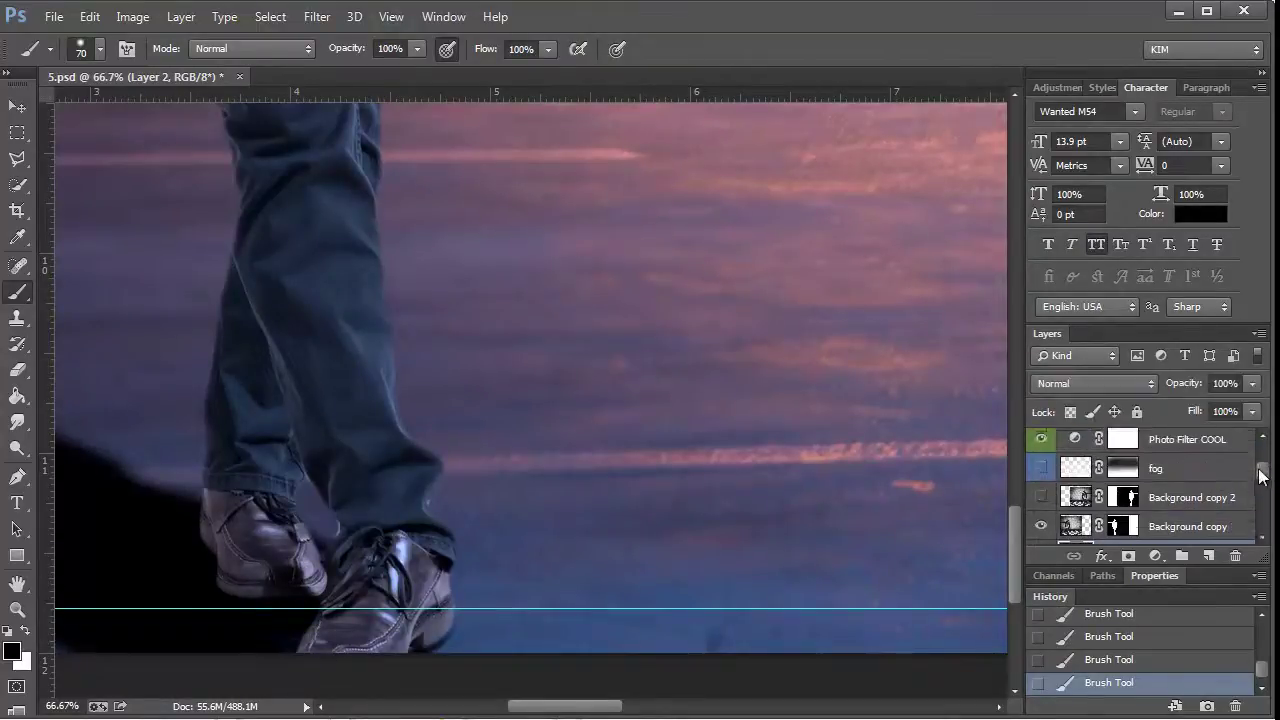
pyautogui.click(1040, 486)
pyautogui.hotkey('ctrl', '0')
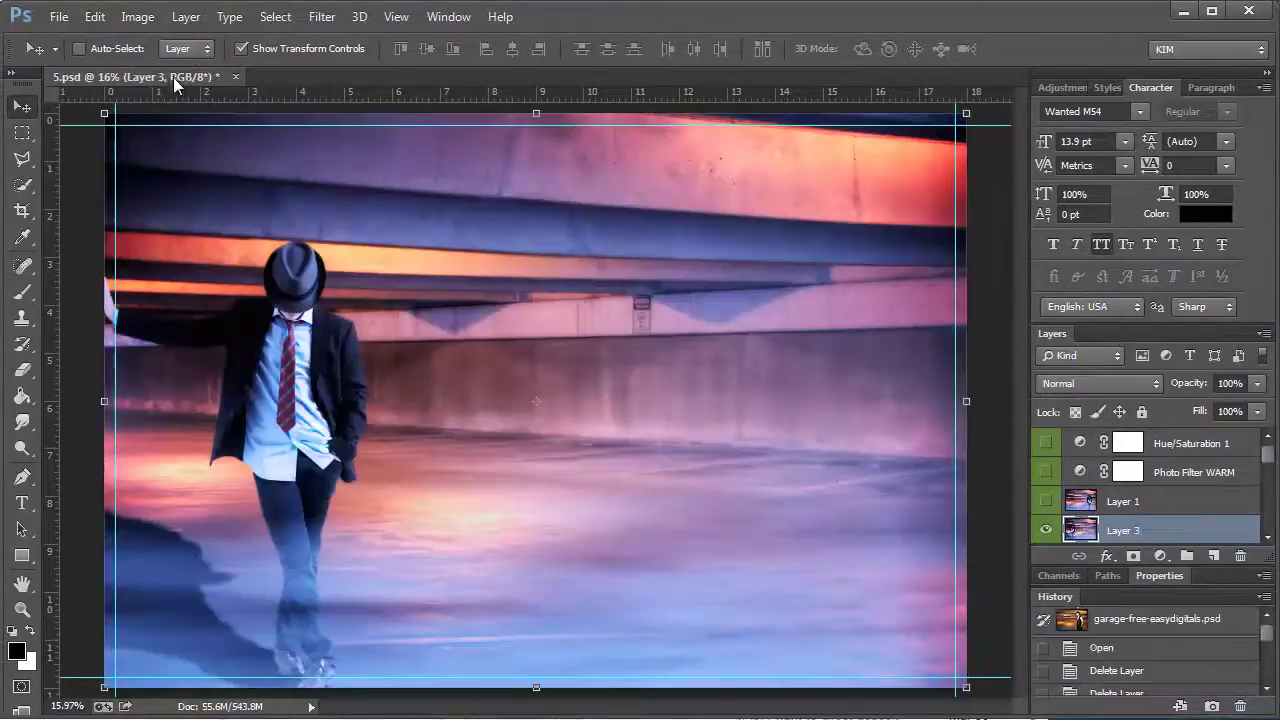
# - Hide Layer 3 and bring up the layer style settings for the man's layer
pyautogui.click(1043, 530)
pyautogui.click(321, 17)
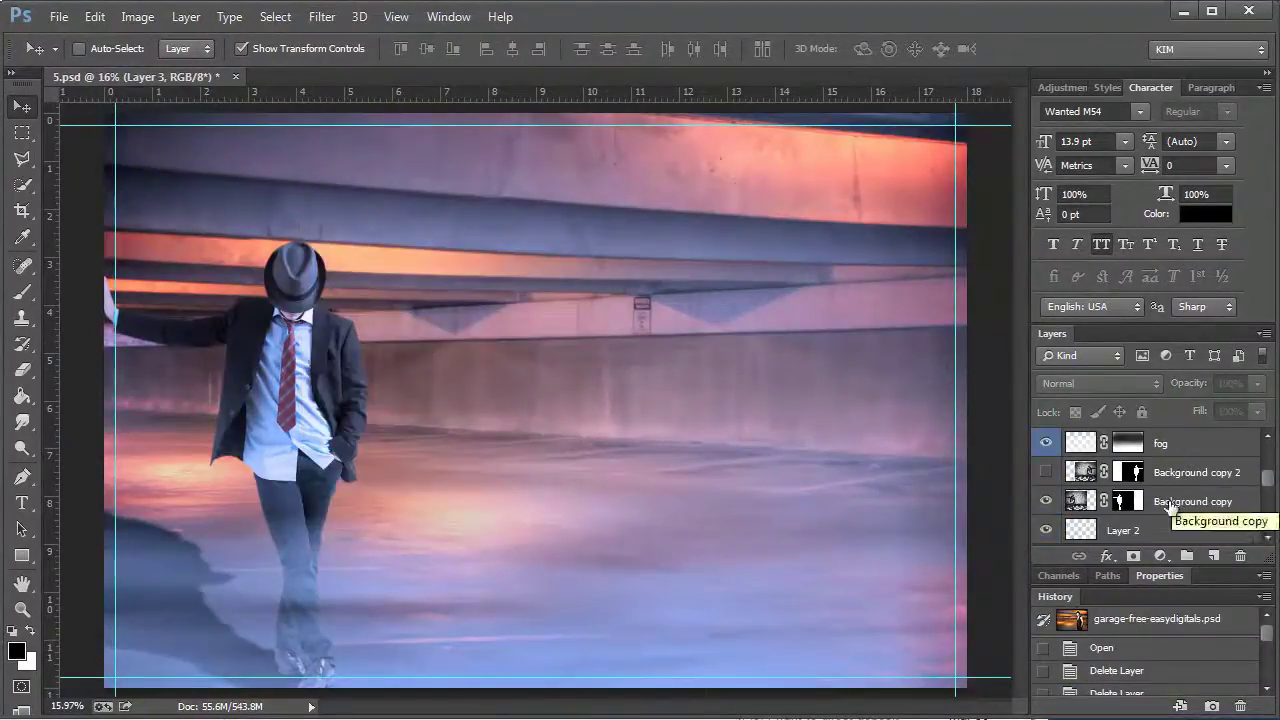
pyautogui.doubleClick(1178, 510)
# - Add a larger, pale-yellow Inner Glow to the man's Background copy layer
pyautogui.click(938, 432)
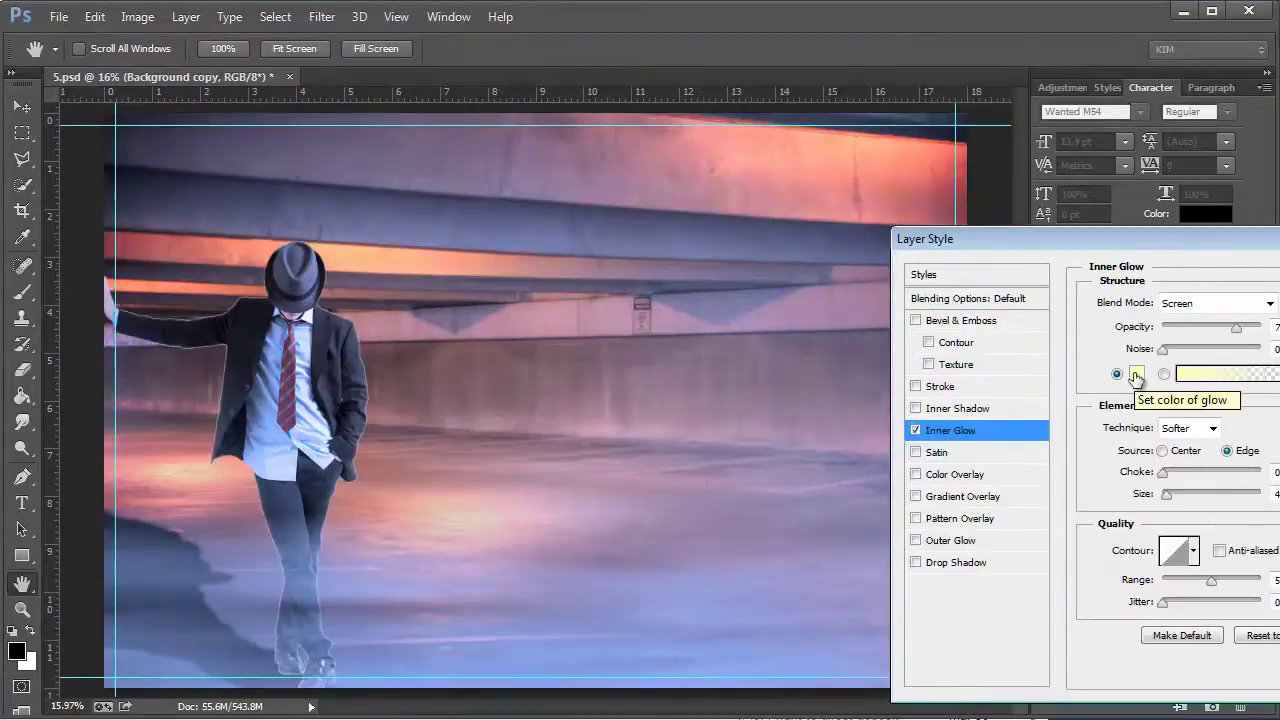
pyautogui.moveTo(1166, 494); pyautogui.dragTo(1177, 494)
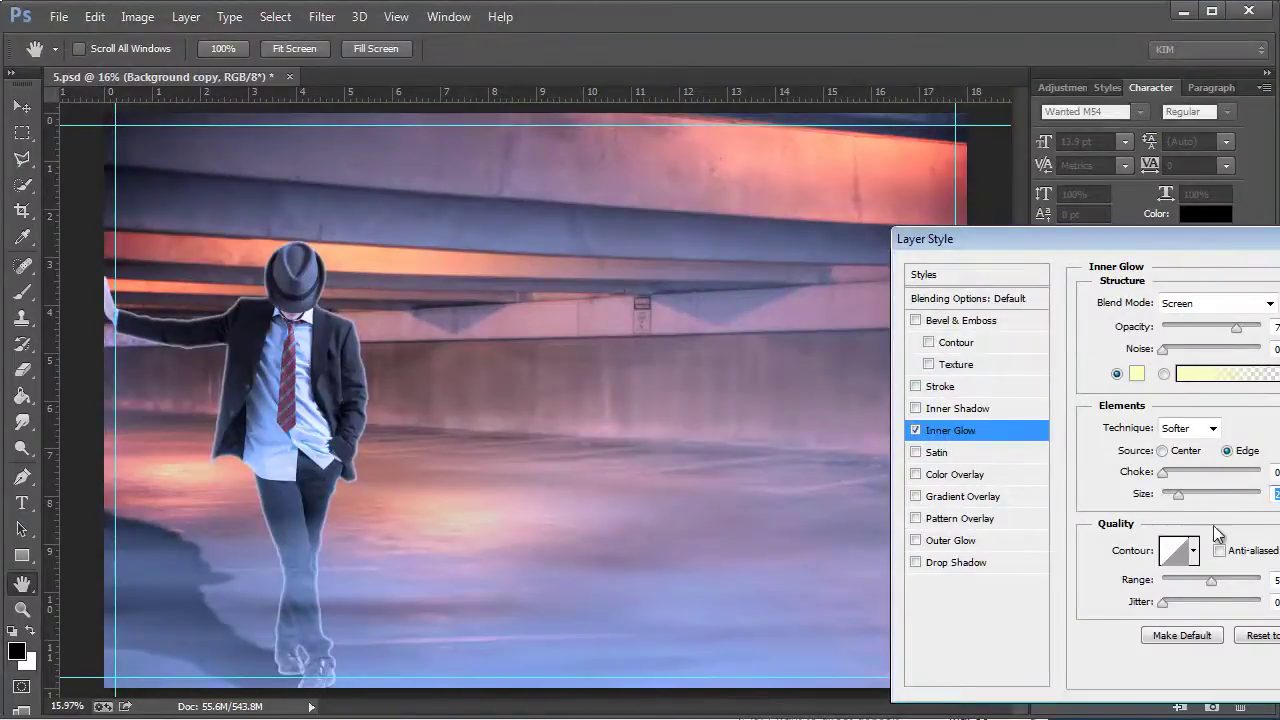
pyautogui.moveTo(960, 238); pyautogui.dragTo(672, 163)
pyautogui.click(848, 298)
pyautogui.write('ffffff')
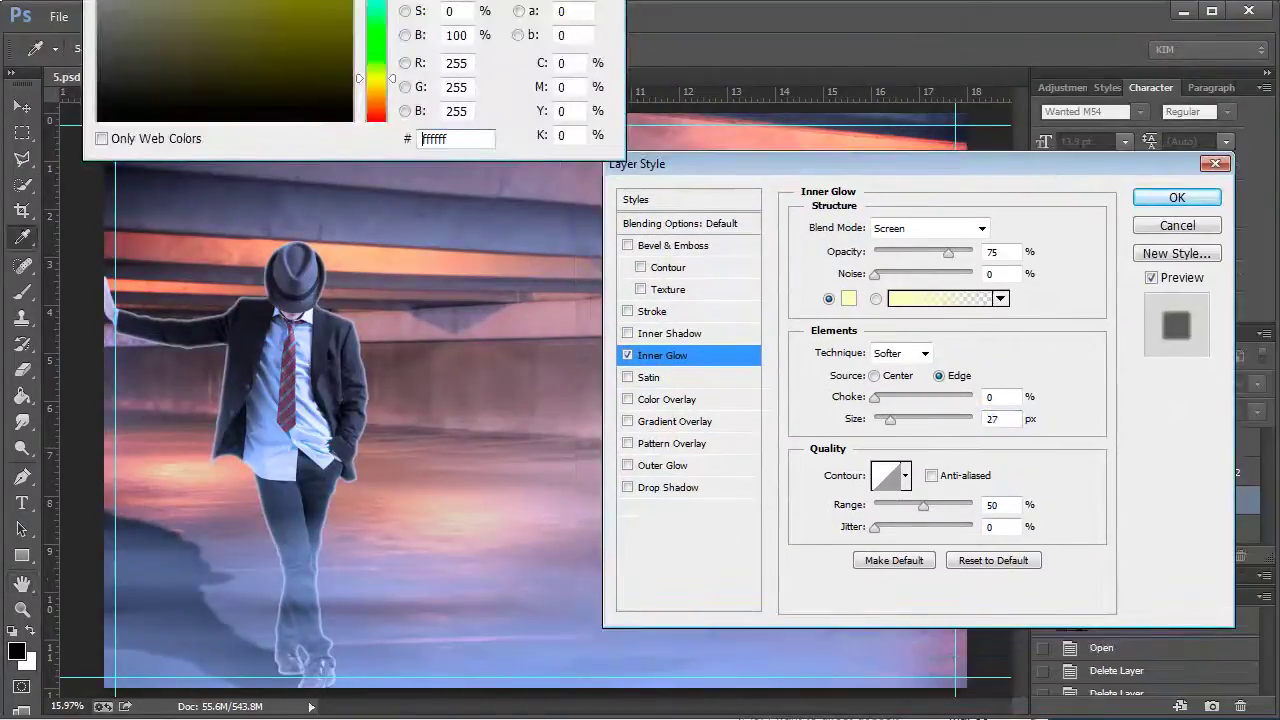
pyautogui.press('Return')
pyautogui.click(1160, 197)
# - Separate the Inner Glow onto its own layer and give that layer a mask
pyautogui.rightClick(1239, 501)
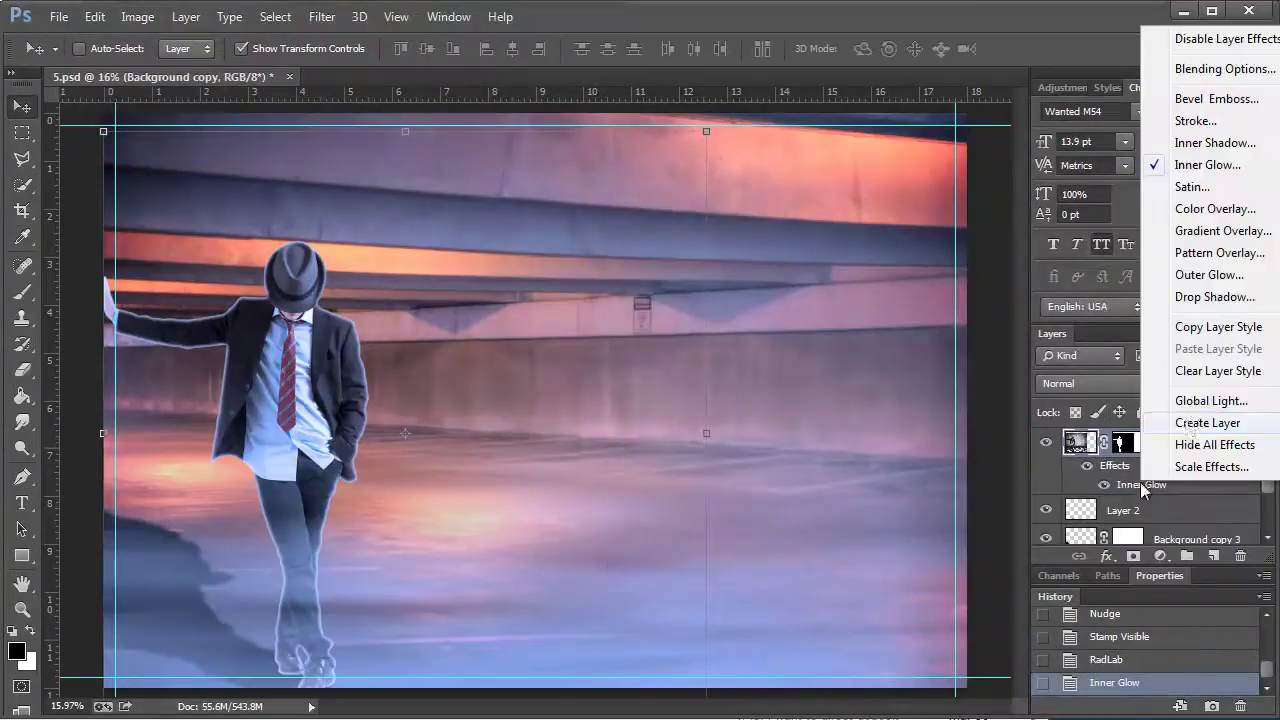
pyautogui.click(1178, 500)
pyautogui.click(22, 609)
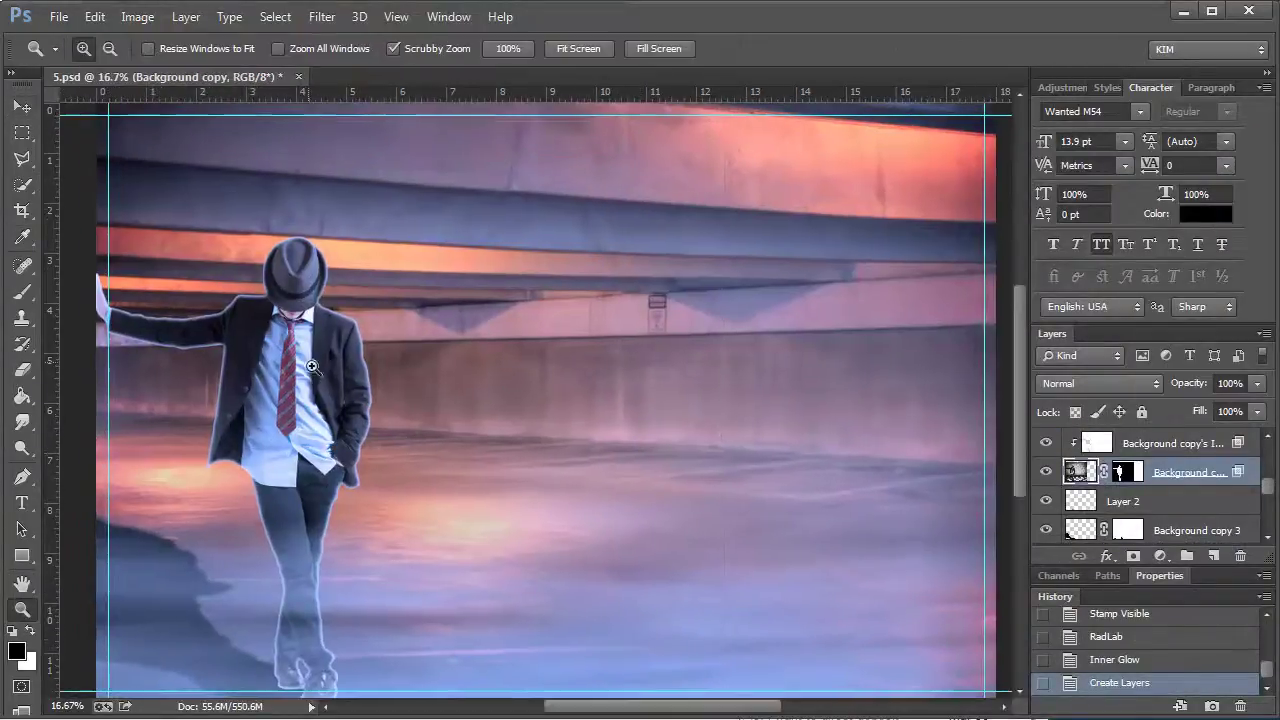
pyautogui.click(1106, 446)
pyautogui.click(1133, 556)
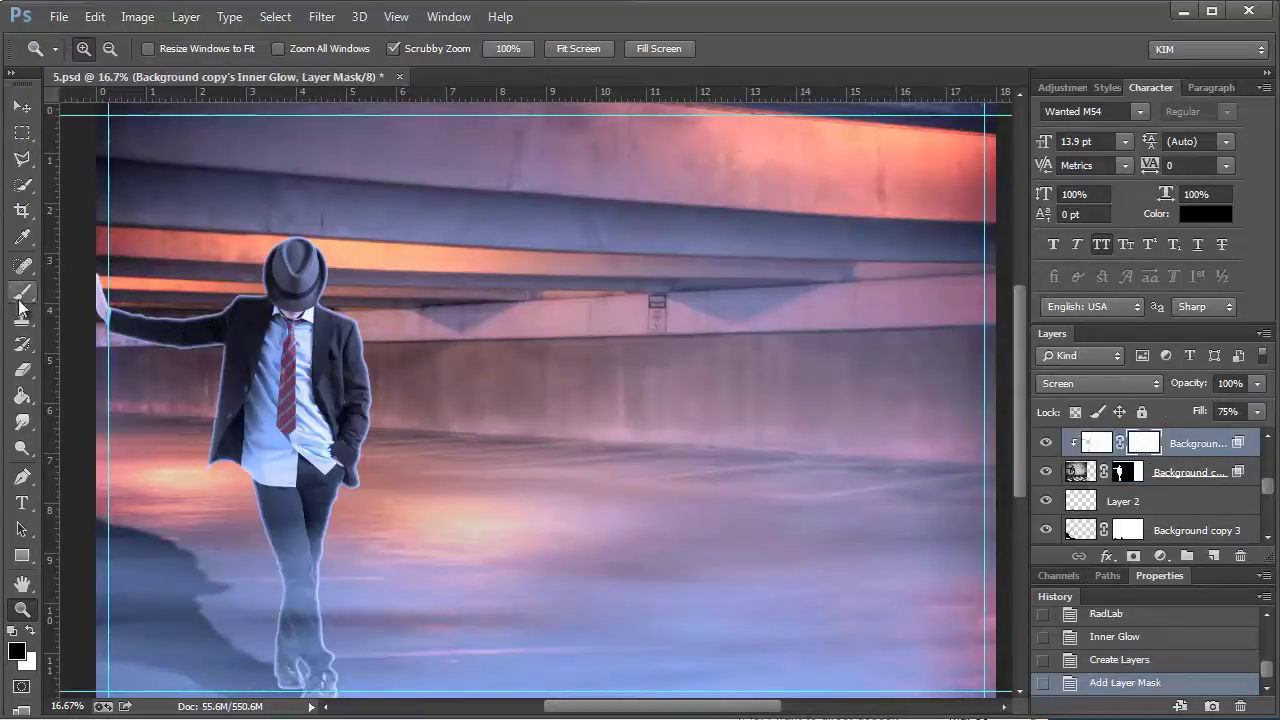
# - Paint out the glow on the mask along the left arm, feet and hat
pyautogui.press('b')
pyautogui.press(']')
pyautogui.press(']')
pyautogui.press(']')
pyautogui.moveTo(225, 305); pyautogui.dragTo(115, 300)
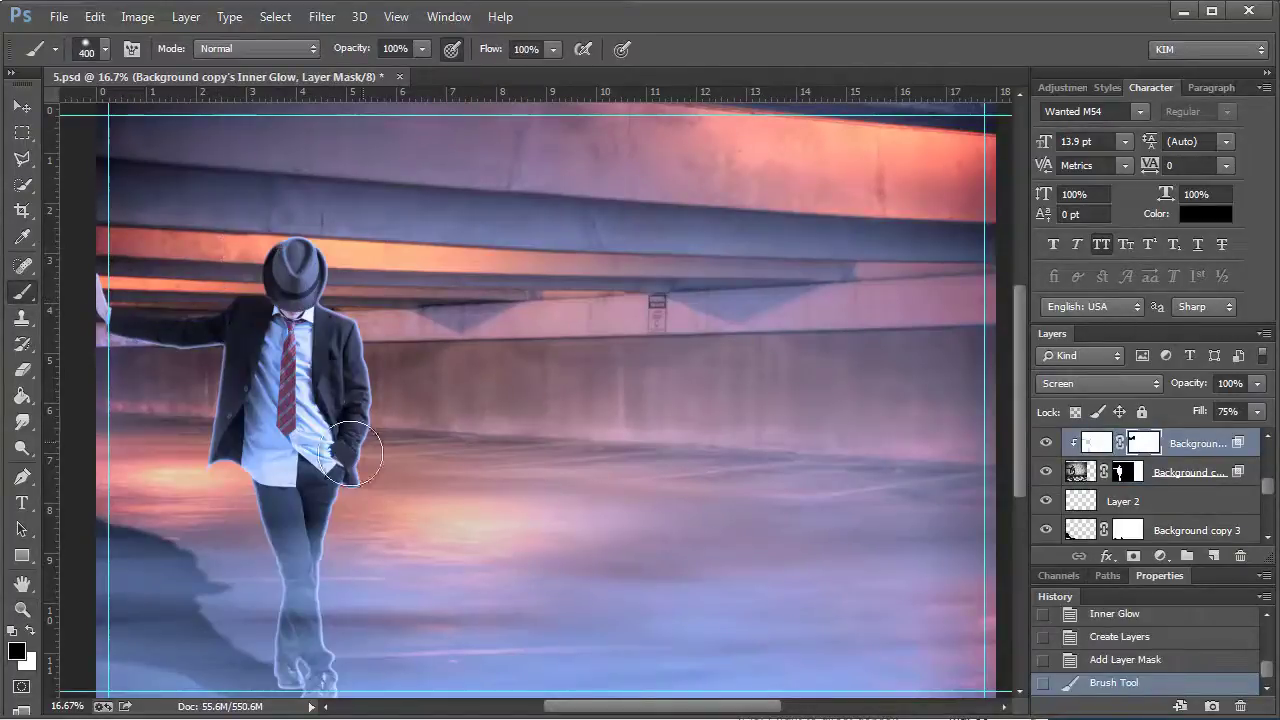
pyautogui.moveTo(289, 680); pyautogui.dragTo(330, 683)
pyautogui.write('33')
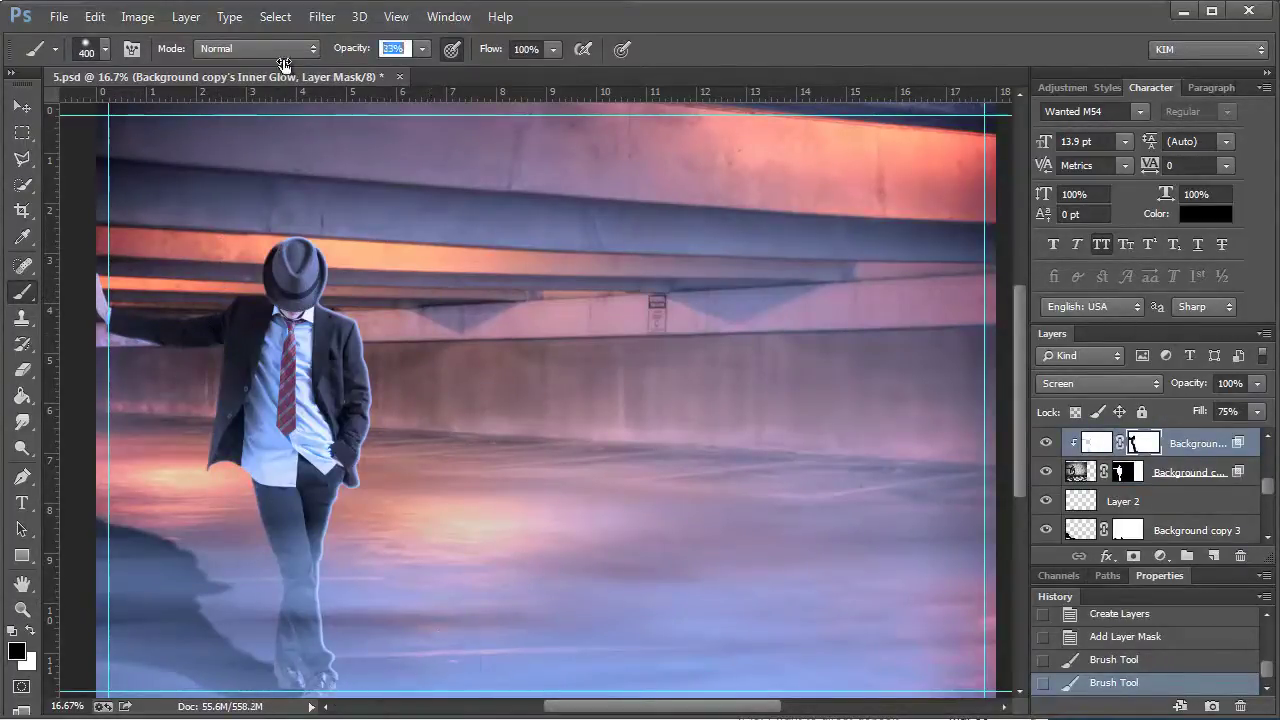
pyautogui.write('57')
pyautogui.moveTo(295, 225); pyautogui.dragTo(420, 290)
pyautogui.press('x')
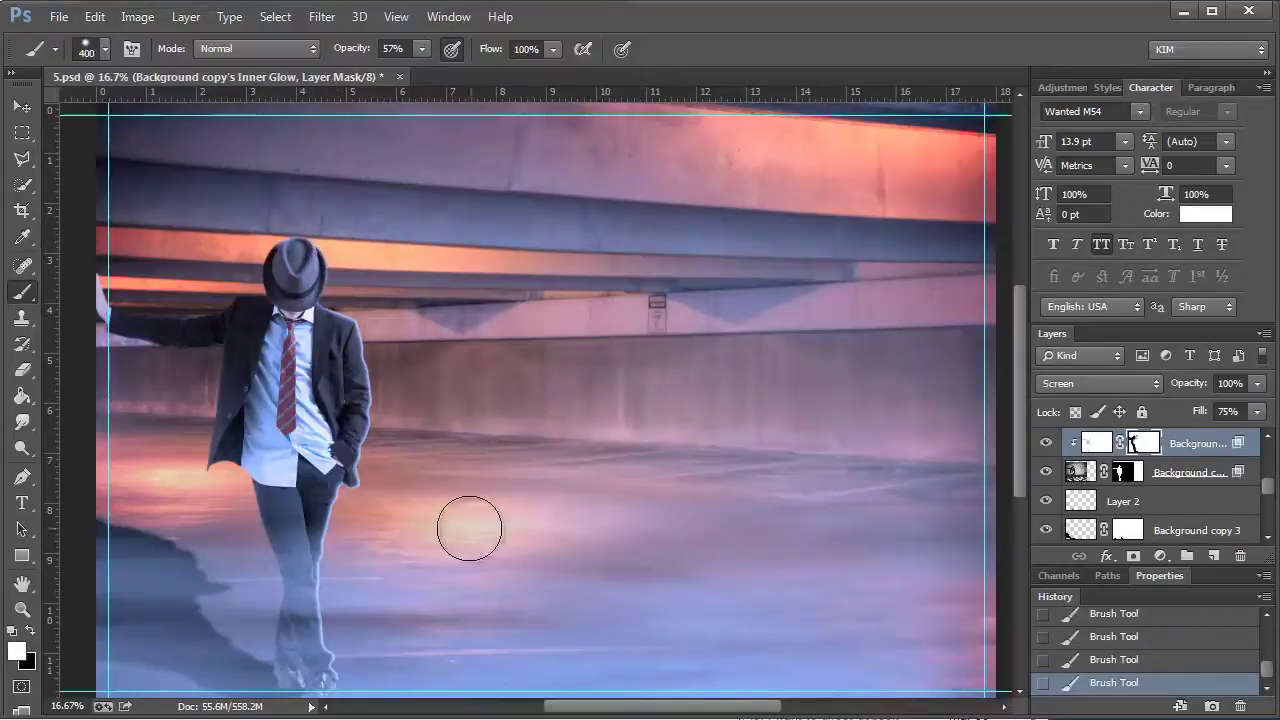
pyautogui.press('x')
pyautogui.click(322, 16)
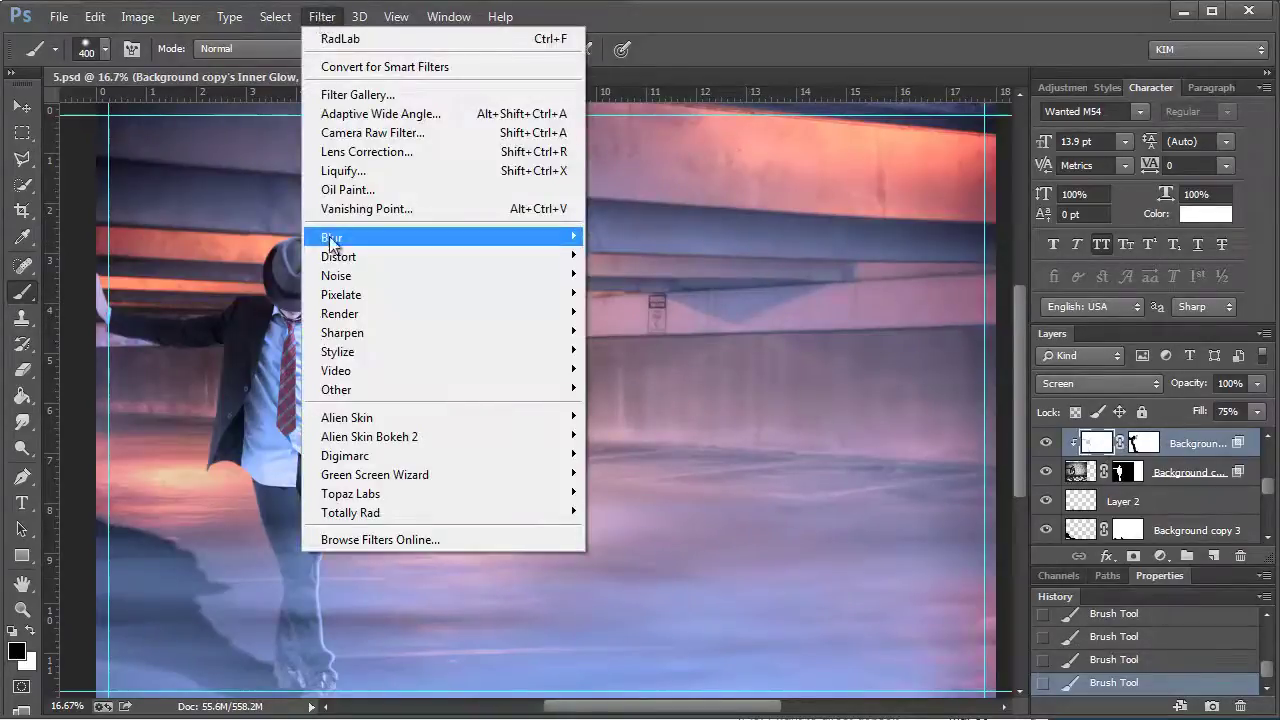
# - Apply a sideways Motion Blur with a shortened distance to the glow layer
pyautogui.moveTo(331, 237)
pyautogui.click(214, 408)
pyautogui.moveTo(851, 532); pyautogui.dragTo(742, 537)
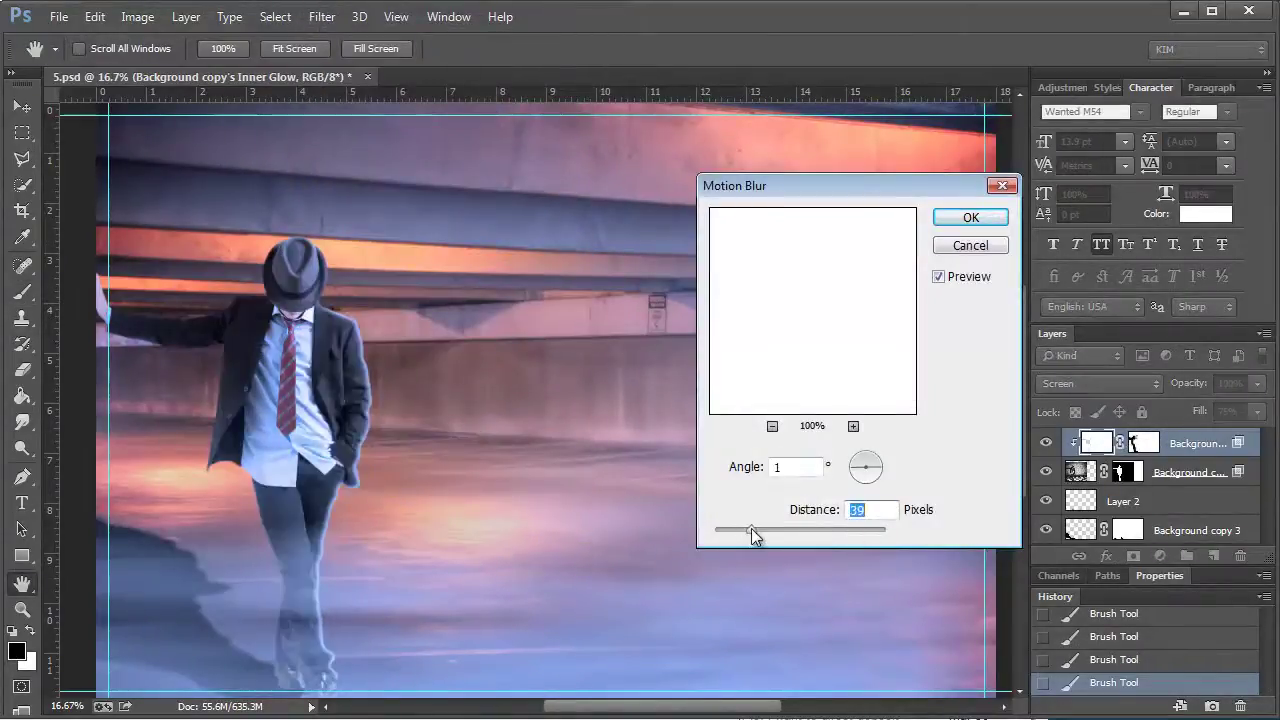
pyautogui.click(970, 218)
pyautogui.scroll(2, 1150, 480)
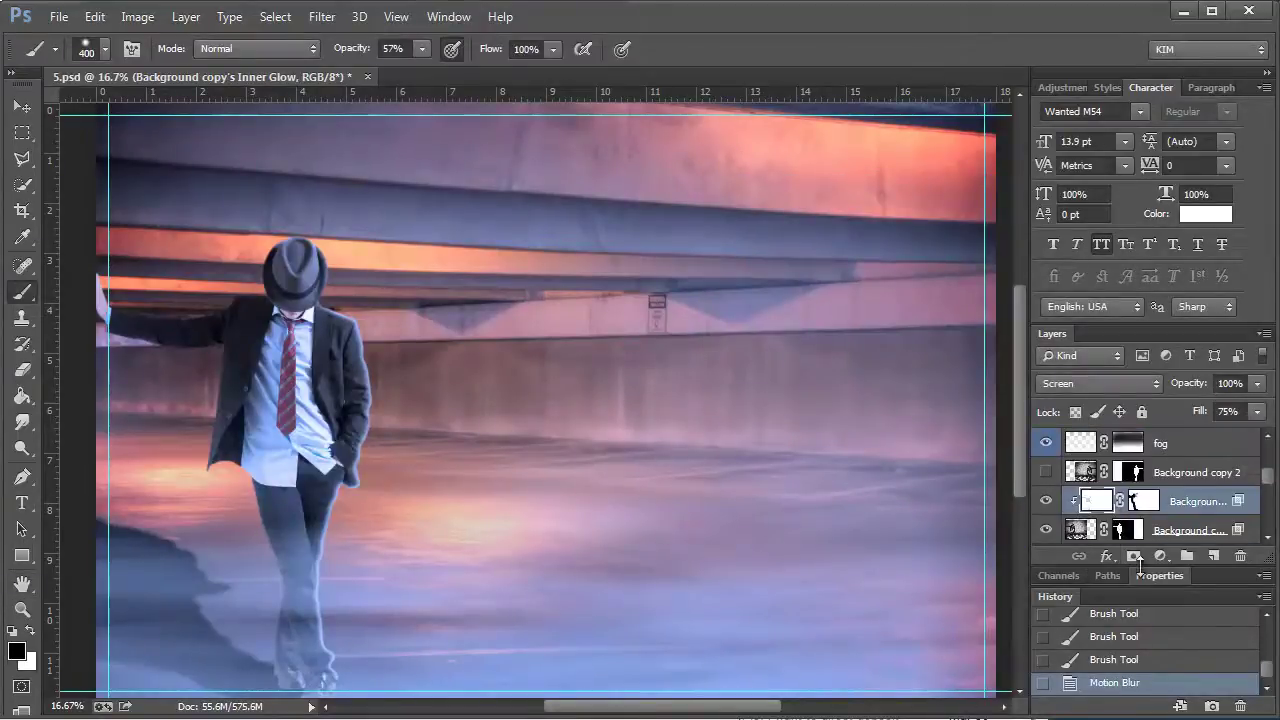
# - Add a red ff0000 Solid Color fill clipped to the layer below, and show the man
pyautogui.click(1159, 556)
pyautogui.click(1160, 80)
pyautogui.write('ff0000')
pyautogui.press('Return')
pyautogui.rightClick(1190, 500)
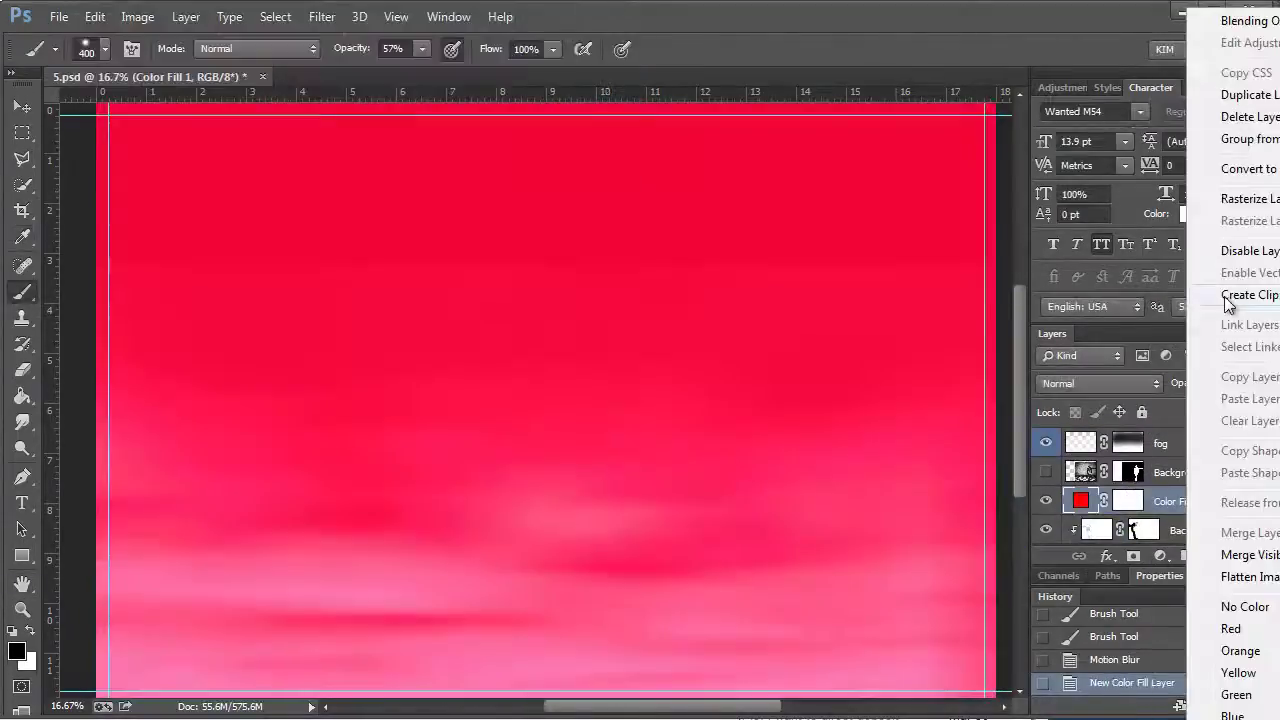
pyautogui.click(1226, 298)
pyautogui.click(1045, 486)
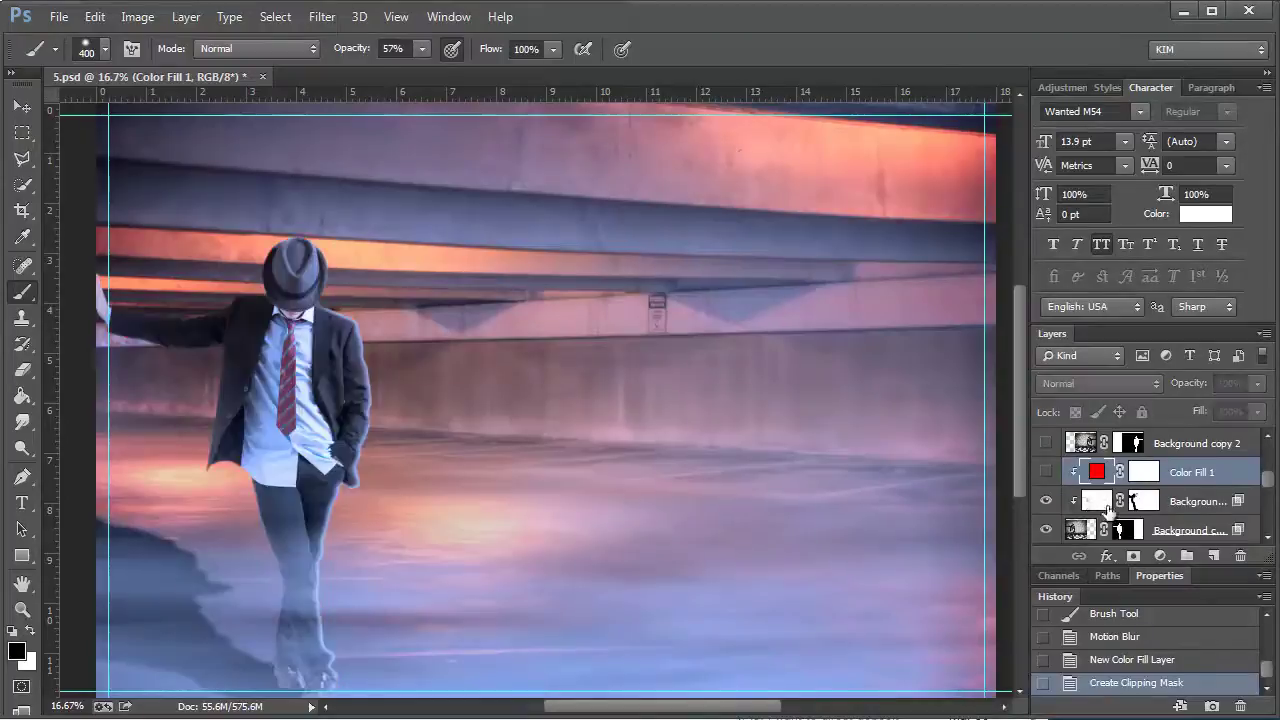
# - Try a red colour overlay on the glow, cancel it, and unlink the red fill's mask
pyautogui.doubleClick(1200, 486)
pyautogui.click(660, 400)
pyautogui.click(1177, 225)
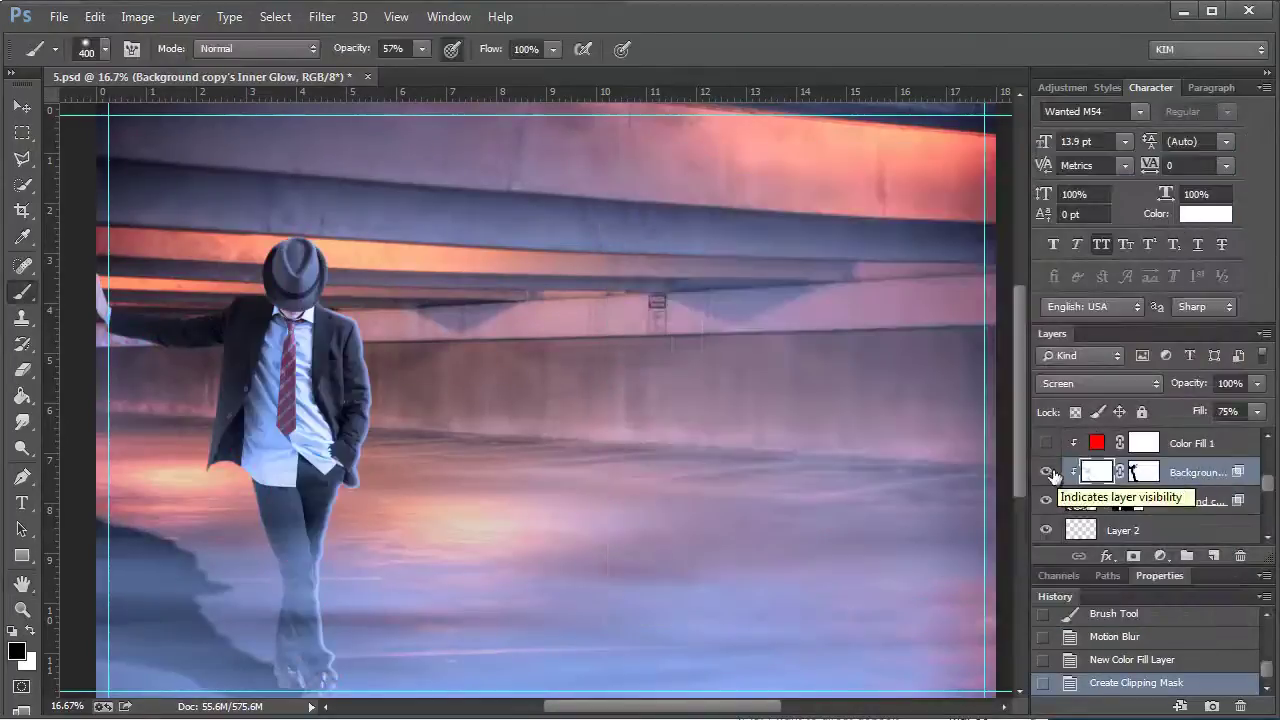
pyautogui.click(1045, 471)
pyautogui.click(1045, 471)
pyautogui.click(1045, 442)
pyautogui.click(1119, 442)
pyautogui.click(1098, 383)
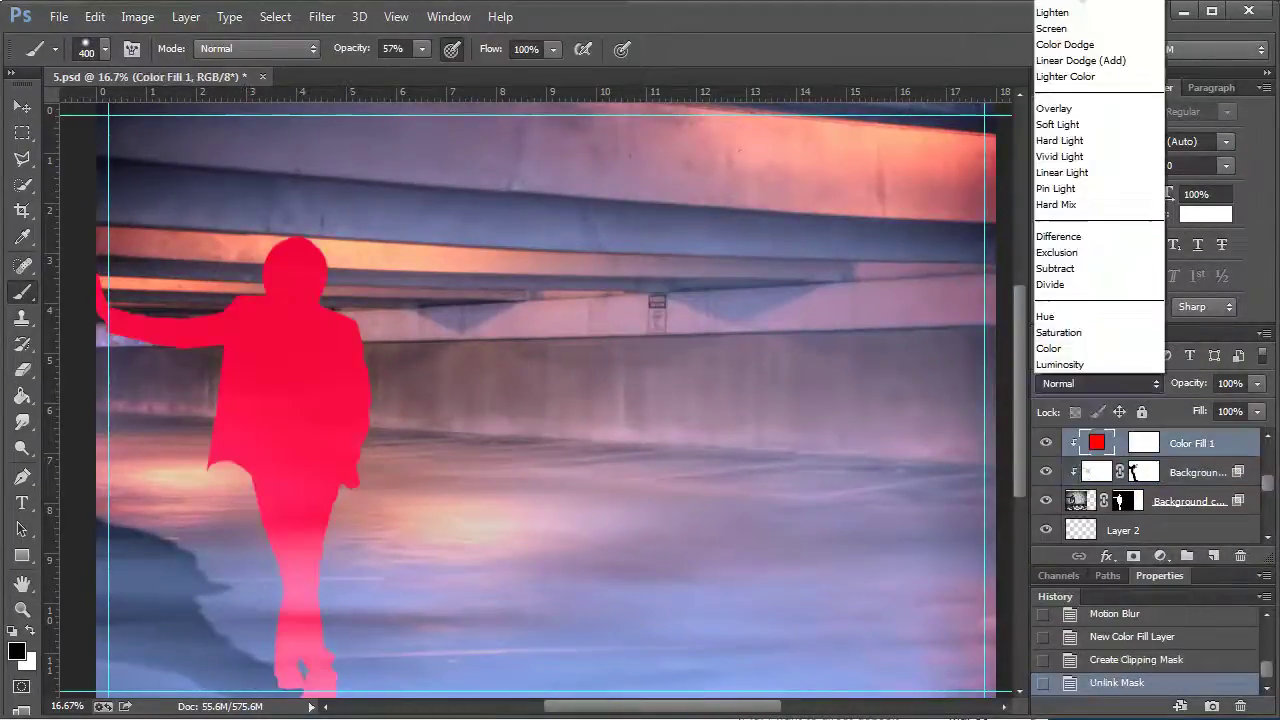
# - Cycle through blend modes on the red fill, then set it back to Normal
pyautogui.click(1045, 28)
pyautogui.press('Up')
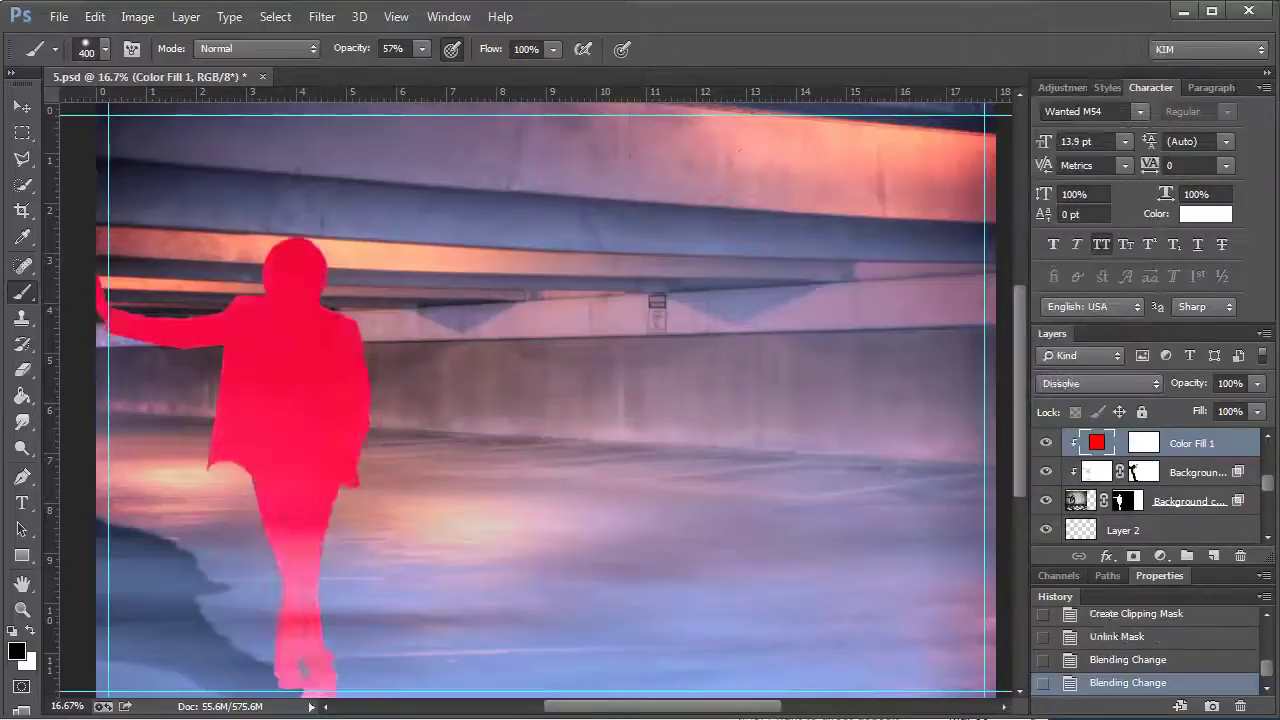
pyautogui.press('Down')
pyautogui.press('Down')
pyautogui.press('Down')
pyautogui.press('Down')
pyautogui.press('Down')
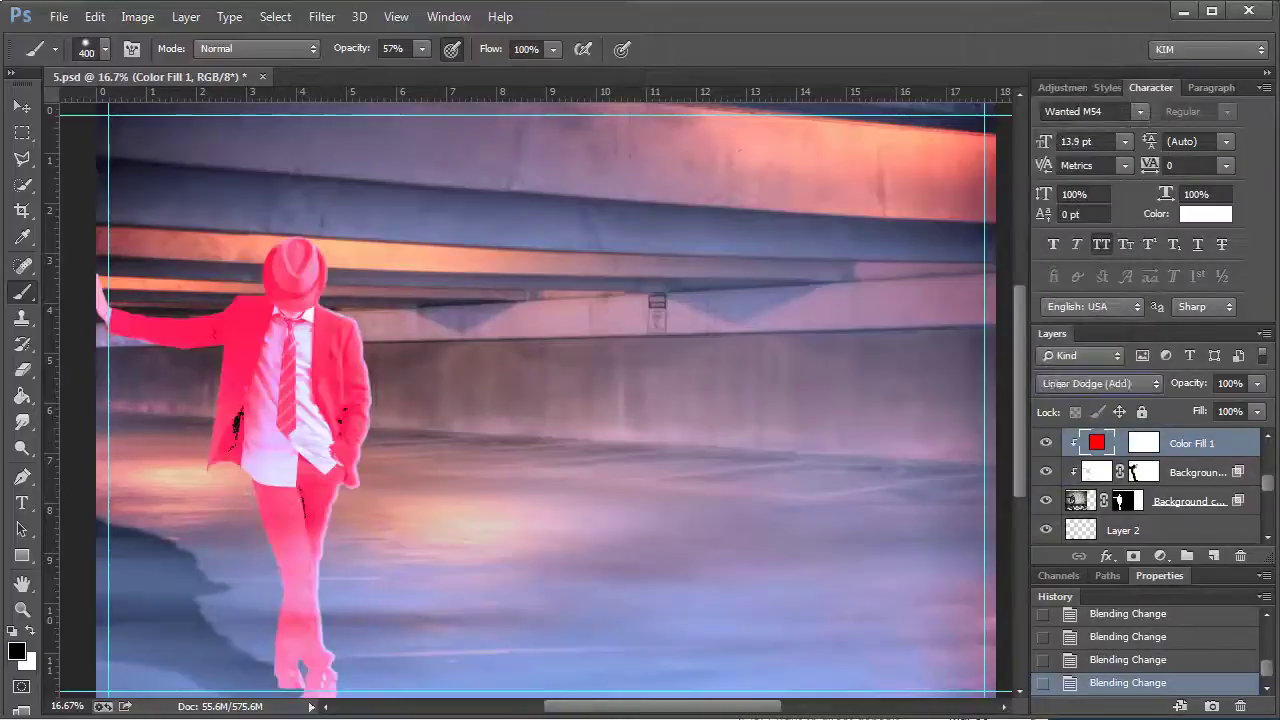
pyautogui.press('Down')
pyautogui.press('Down')
pyautogui.press('Down')
pyautogui.press('Down')
pyautogui.press('Down')
pyautogui.press('Down')
pyautogui.press('Down')
pyautogui.press('Down')
pyautogui.press('Down')
pyautogui.press('Down')
pyautogui.press('Down')
pyautogui.press('Down')
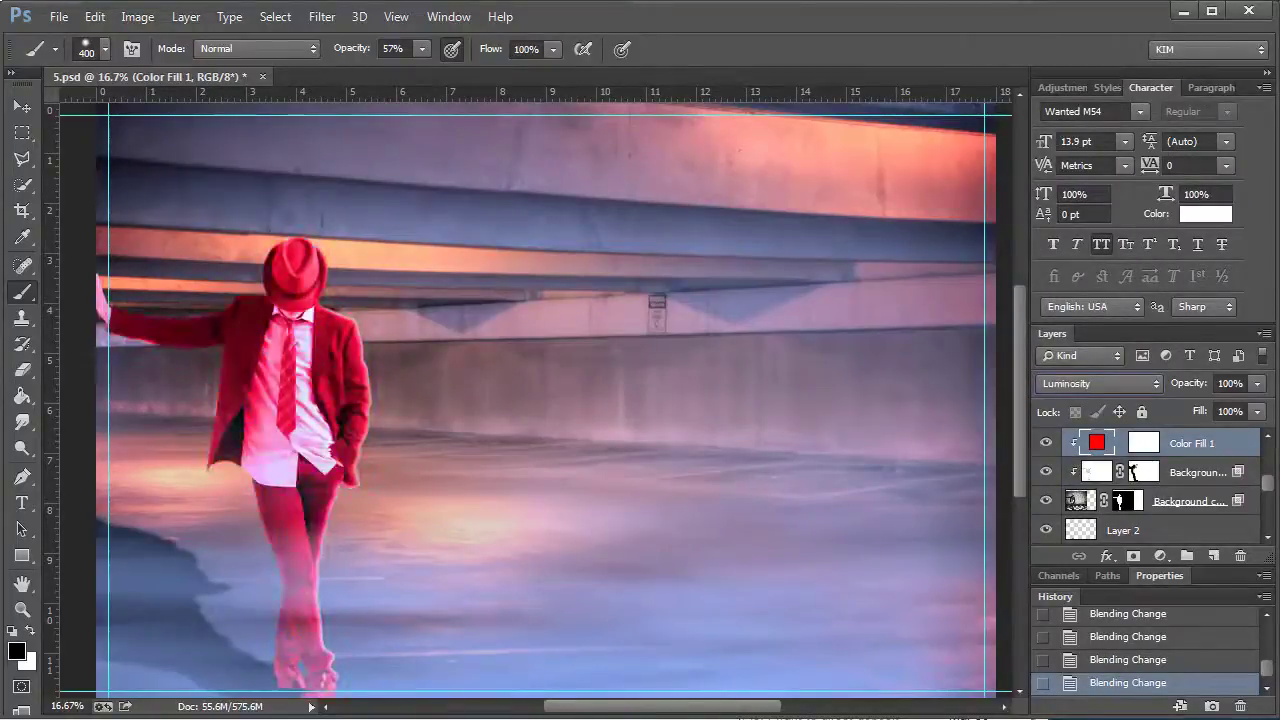
pyautogui.press('Down')
pyautogui.click(1086, 383)
pyautogui.click(1052, 89)
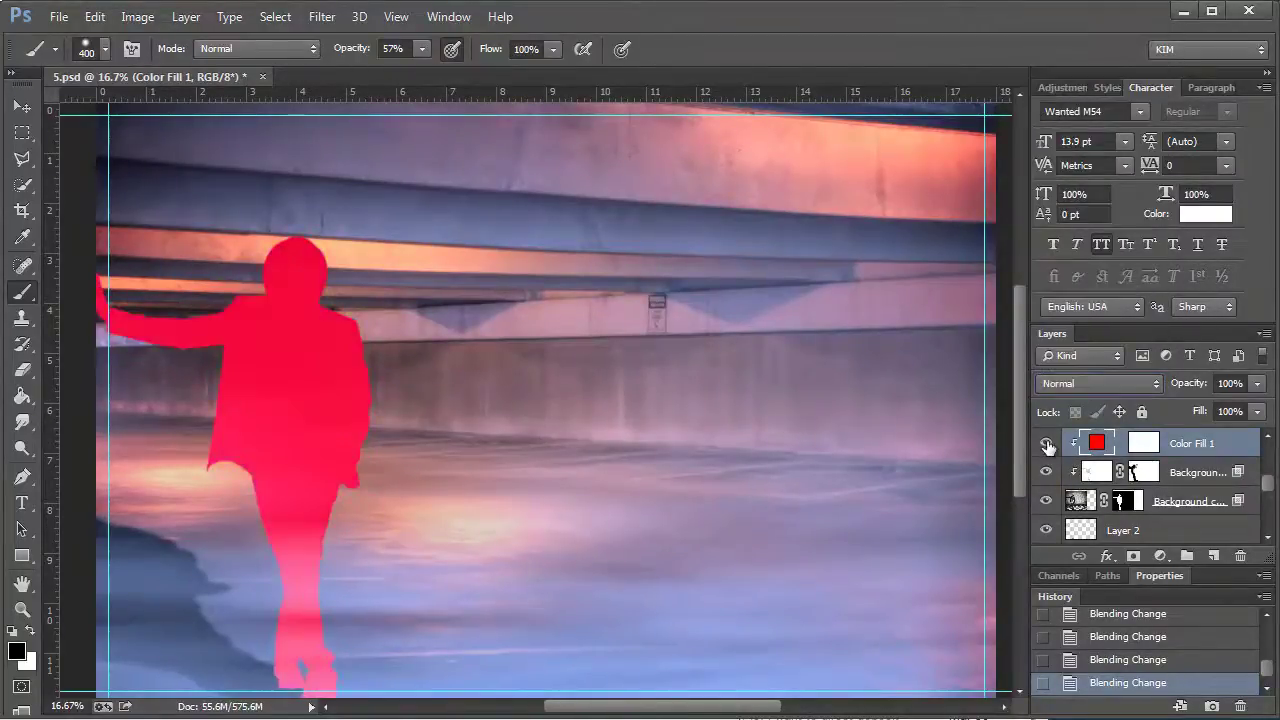
# - Hide the Color Fill 1 layer and revert to the Motion Blur history state
pyautogui.click(1045, 442)
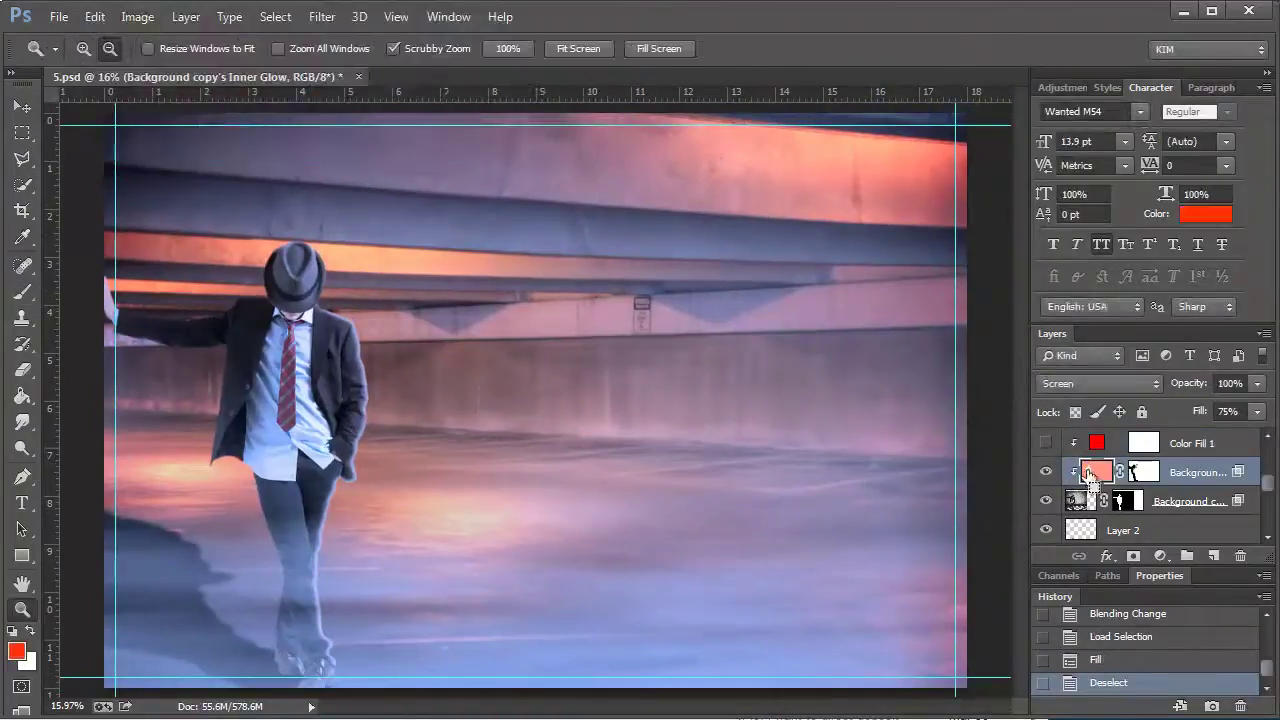
pyautogui.press('b')
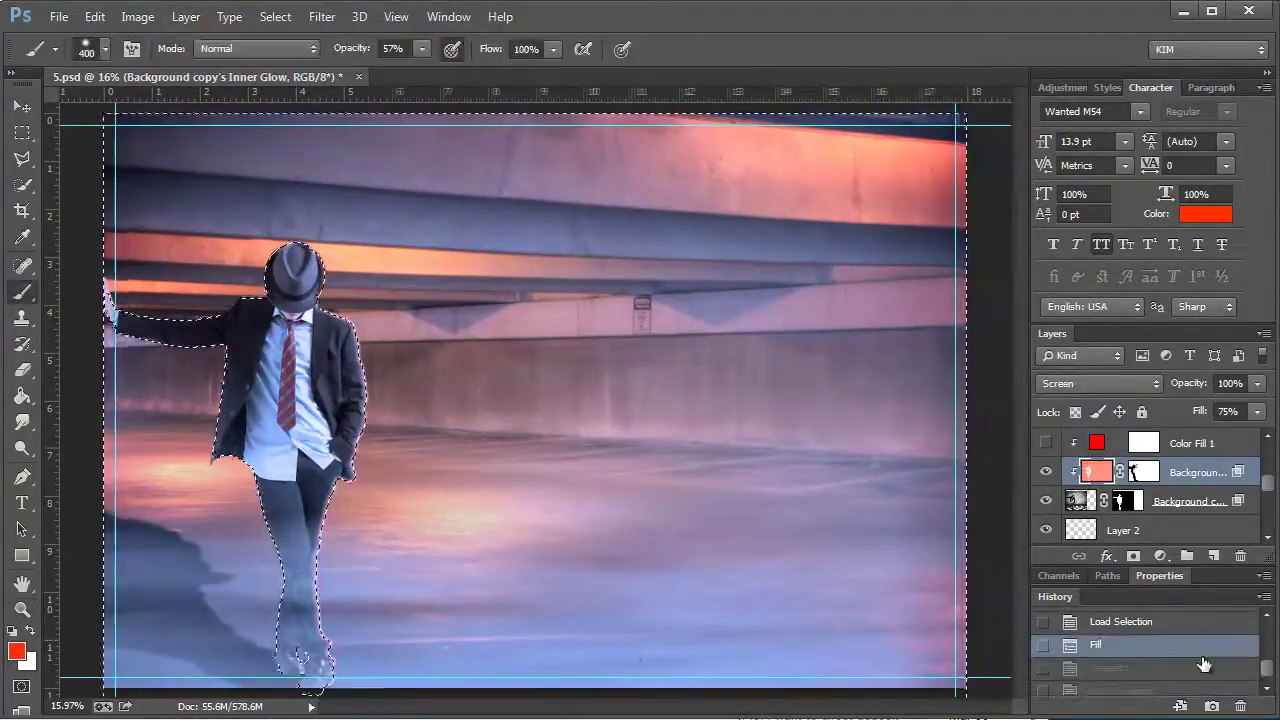
pyautogui.scroll(3, 1150, 650)
pyautogui.click(1114, 641)
# - Zoom in on the man to 50% and get the Smudge tool ready
pyautogui.click(22, 608)
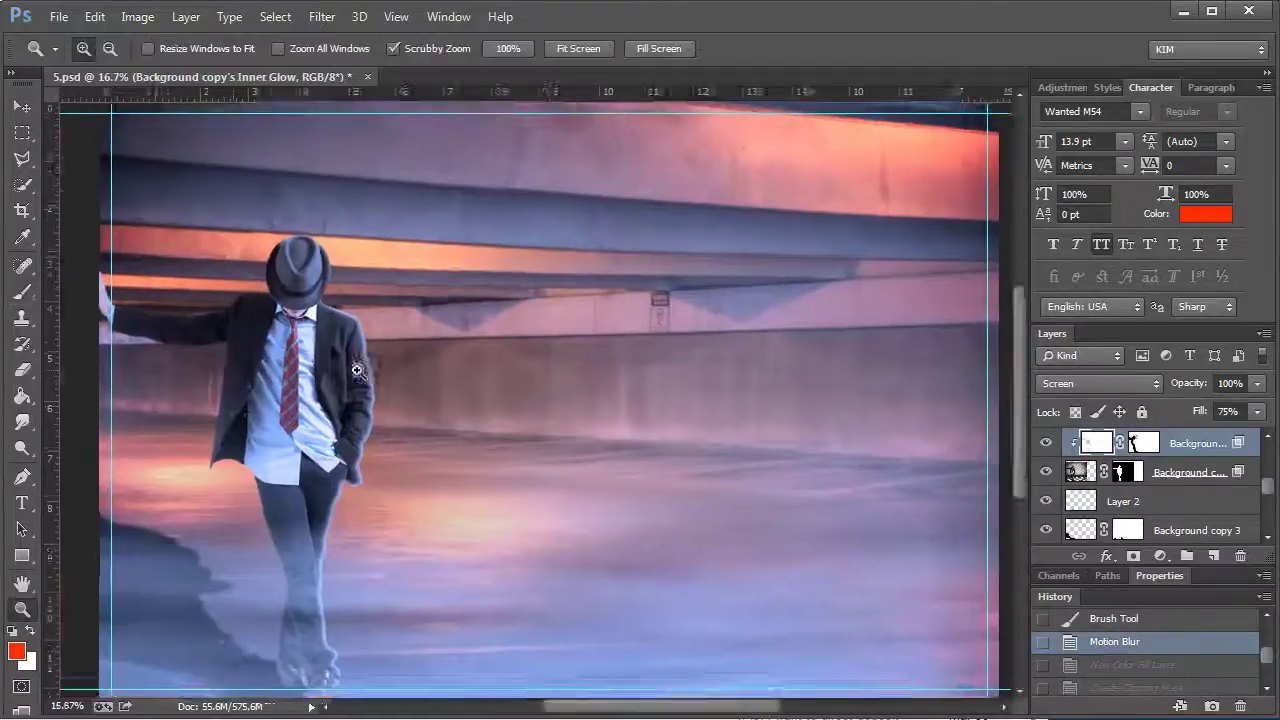
pyautogui.moveTo(357, 377); pyautogui.dragTo(440, 377)
pyautogui.click(22, 422)
pyautogui.click(140, 456)
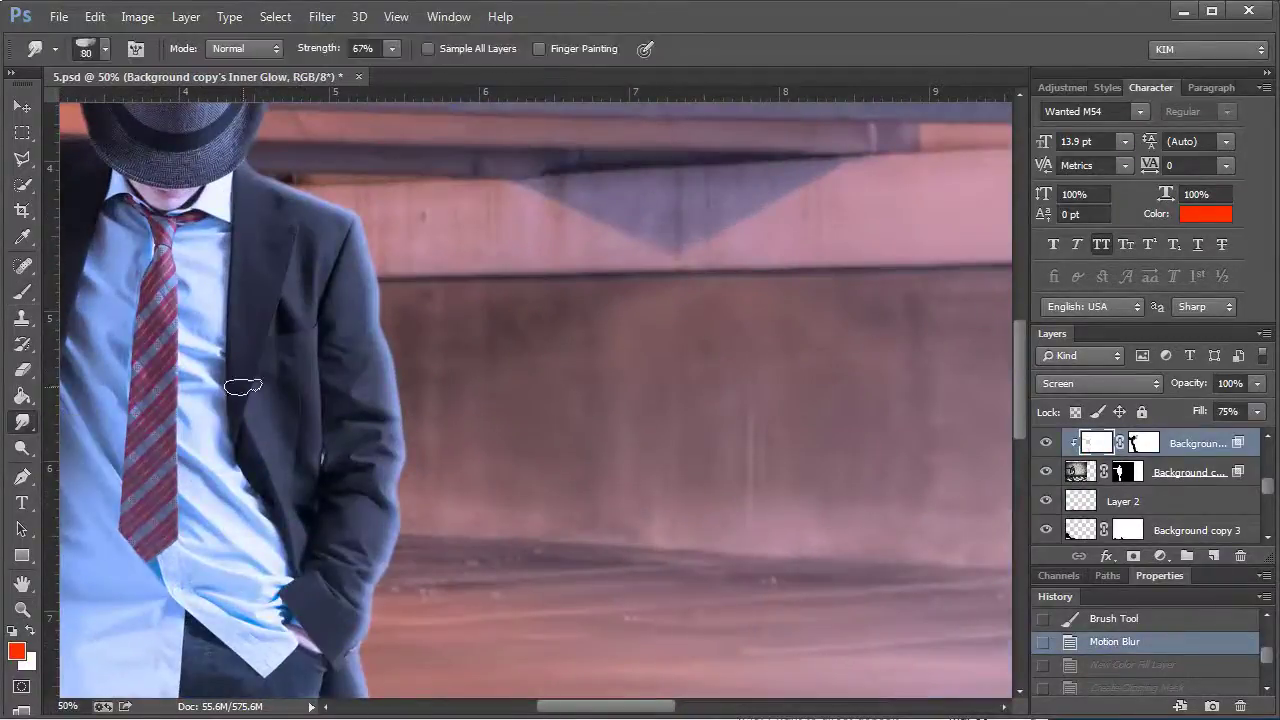
pyautogui.rightClick(243, 377)
pyautogui.press('Escape')
# - Smudge the jacket and leg edges into the background with a slightly smaller brush
pyautogui.moveTo(381, 319); pyautogui.dragTo(384, 338)
pyautogui.moveTo(392, 423); pyautogui.dragTo(388, 405)
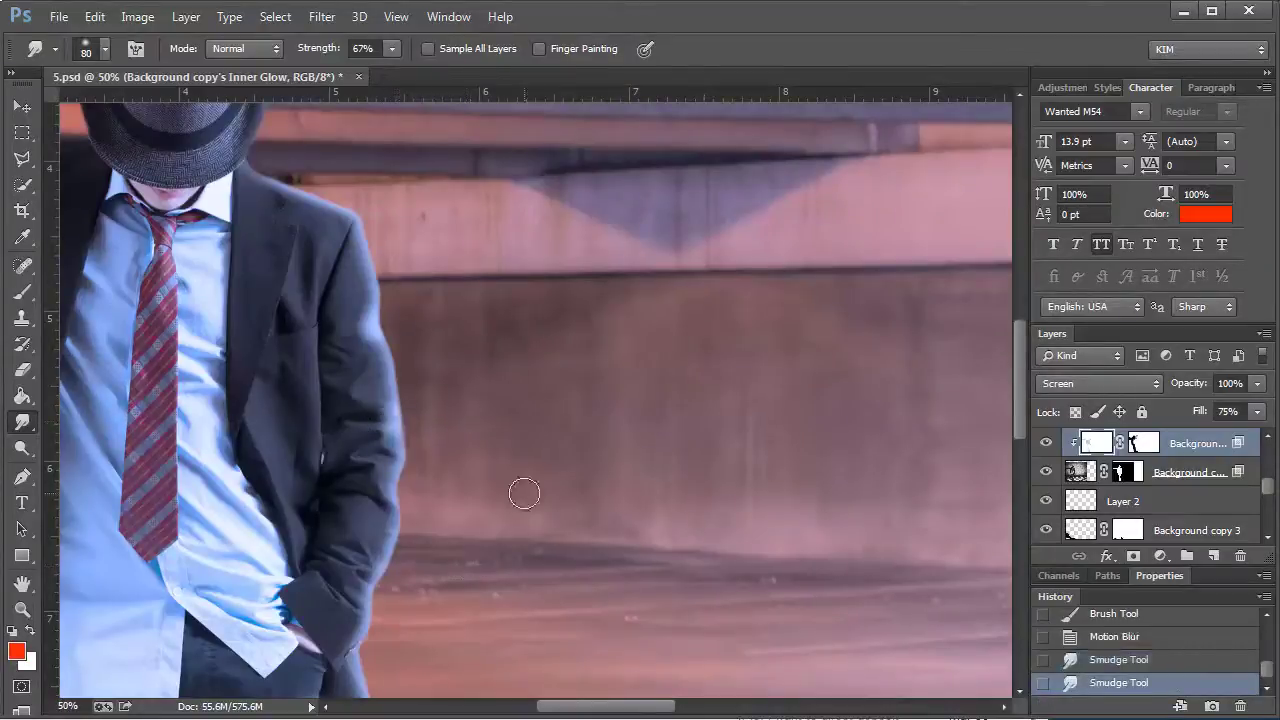
pyautogui.hotkey('ctrl', 'z')
pyautogui.press('[')
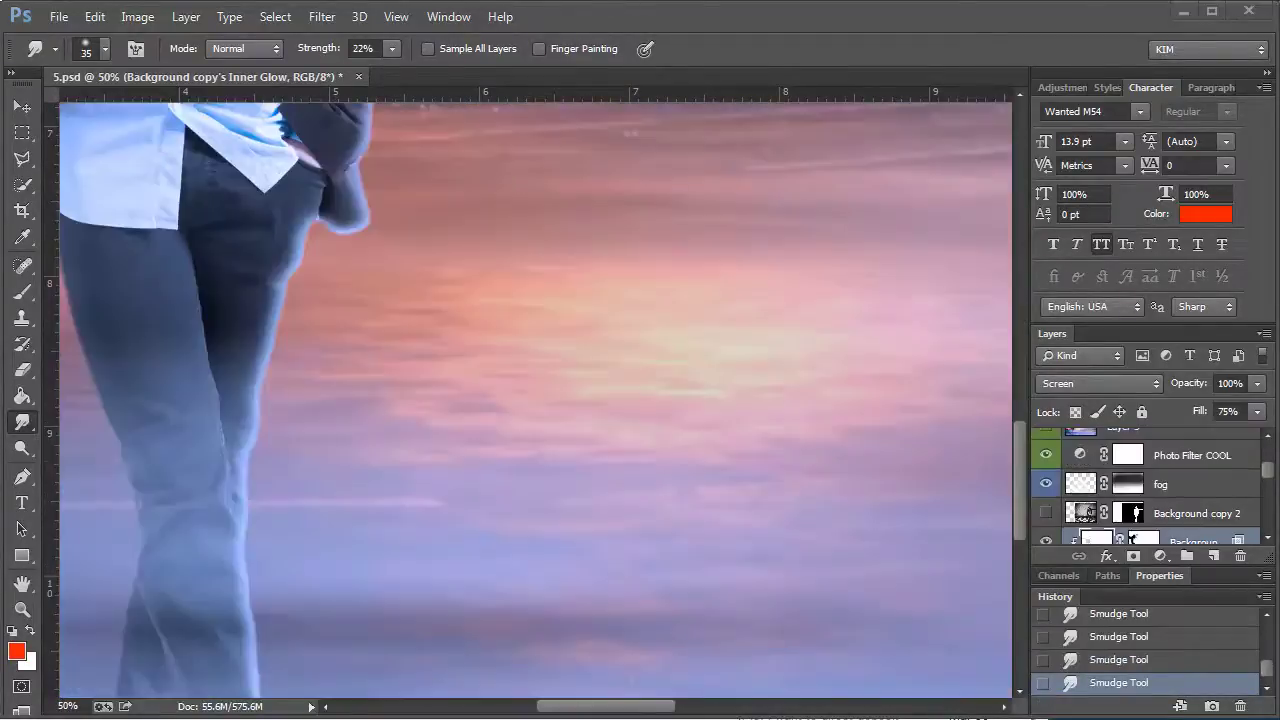
pyautogui.scroll(3, 1268, 462)
pyautogui.scroll(-3, 1268, 462)
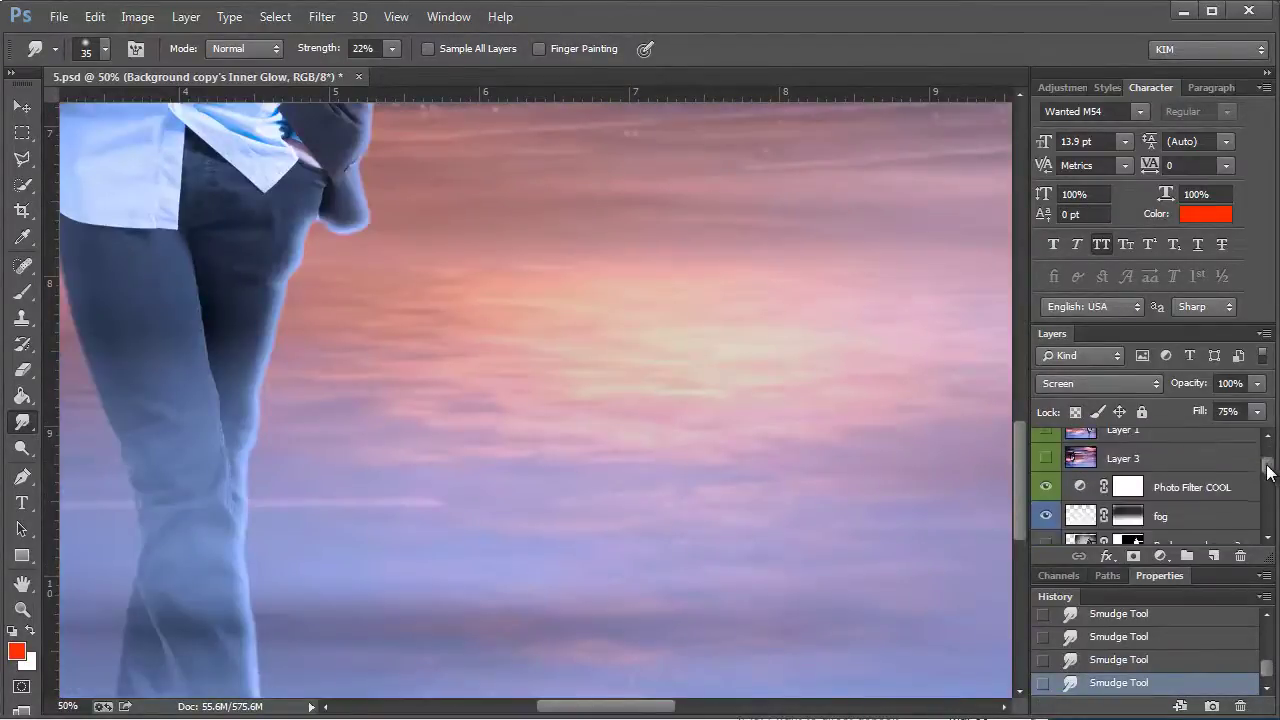
pyautogui.scroll(-3, 1266, 470)
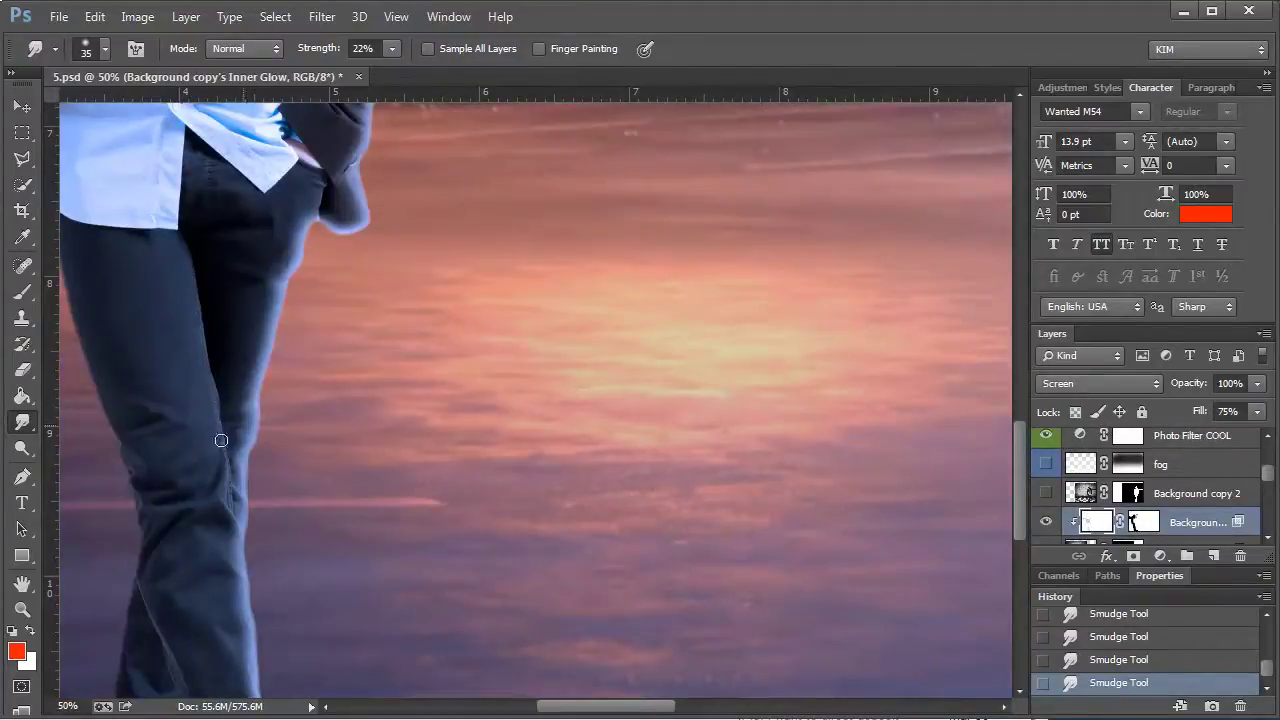
pyautogui.scroll(-3, 548, 588)
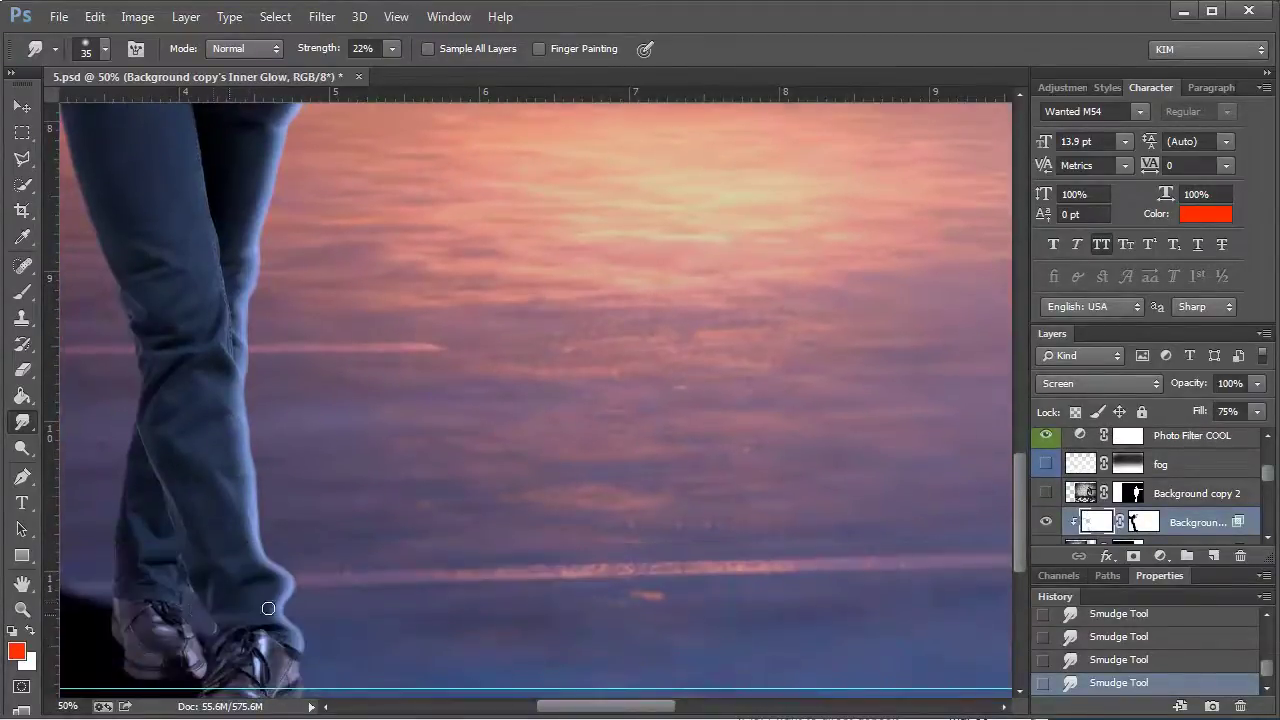
pyautogui.scroll(-1, 305, 646)
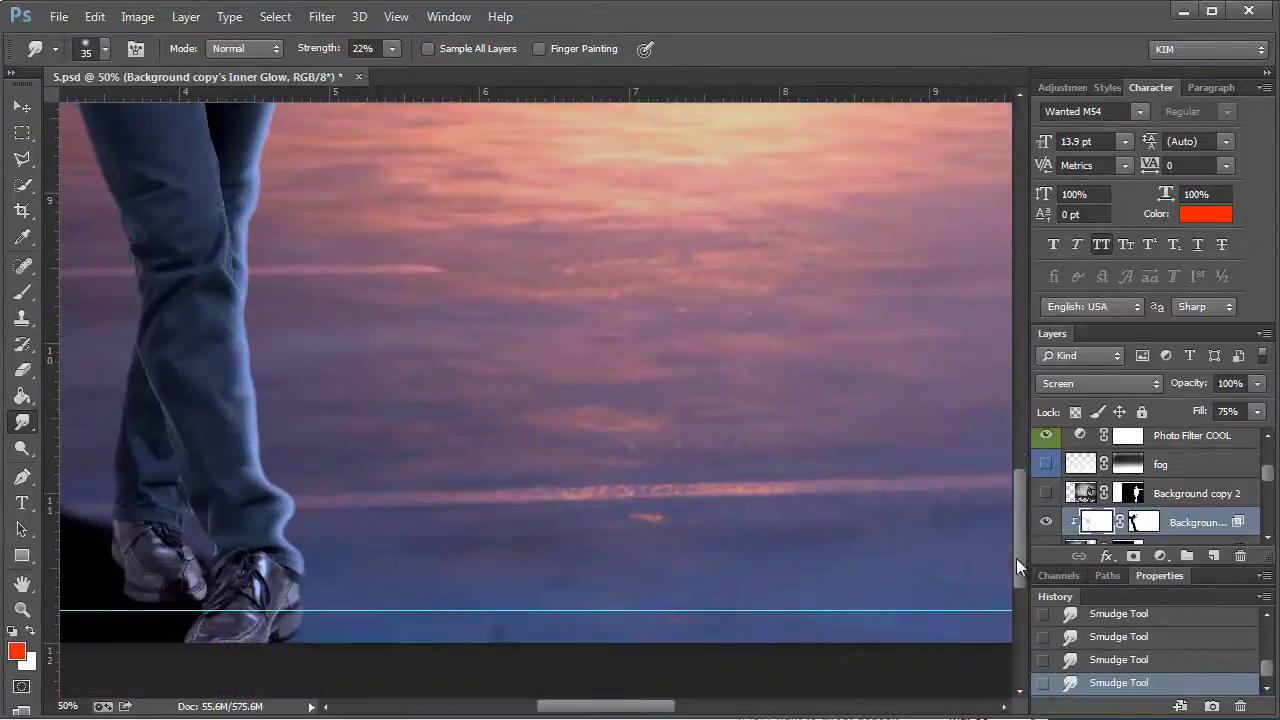
pyautogui.scroll(2, 290, 646)
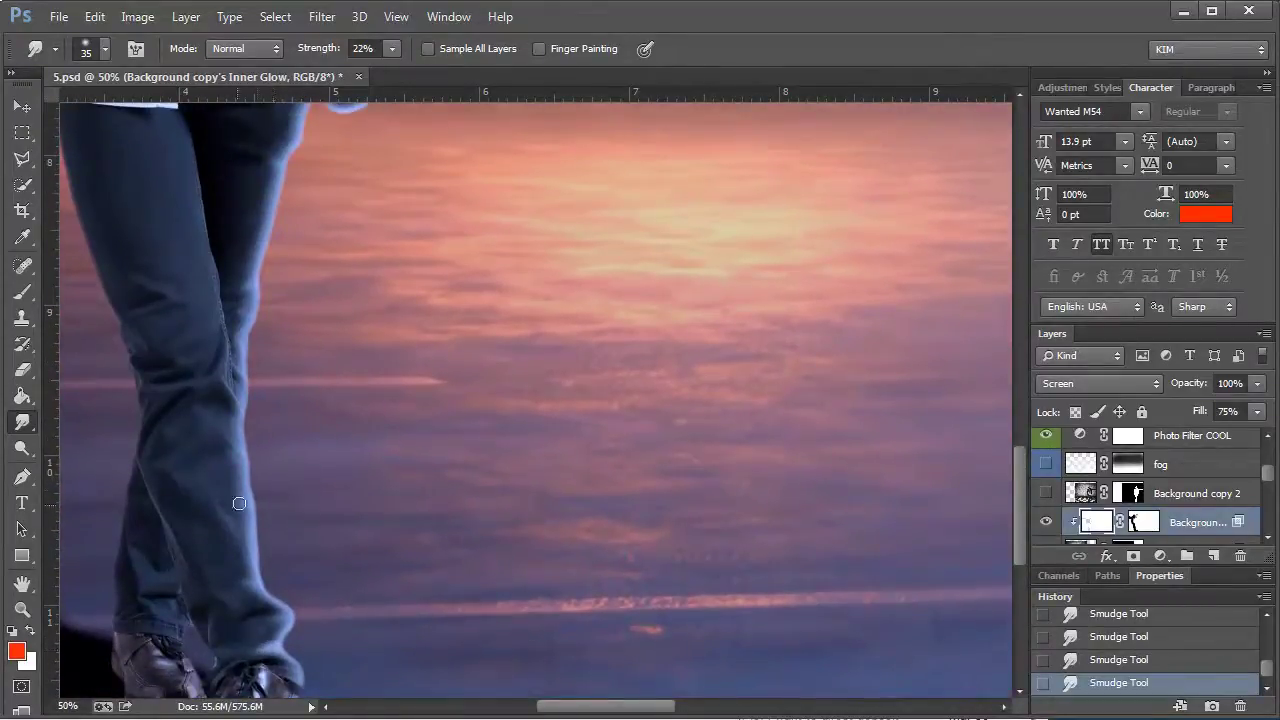
pyautogui.scroll(3, 200, 381)
pyautogui.scroll(3, 245, 475)
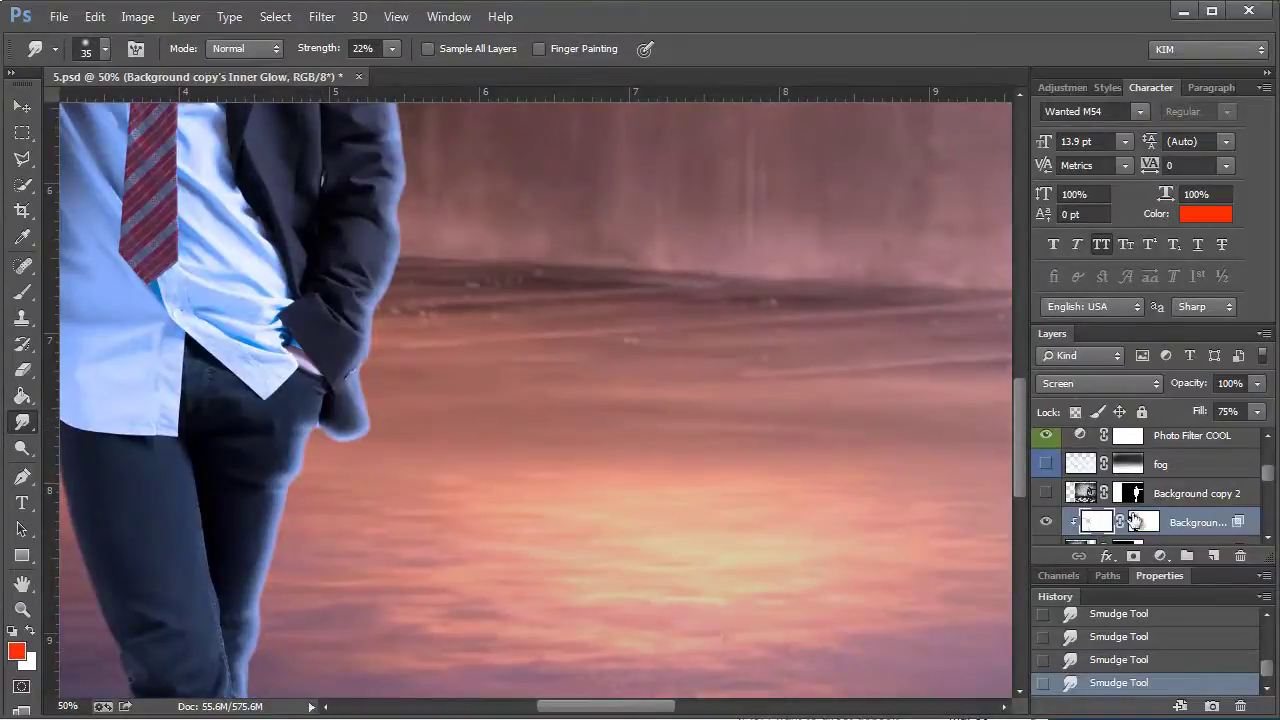
# - Load the figure's layer mask outline as a selection
pyautogui.keyDown('ctrl'); pyautogui.click(1135, 521); pyautogui.keyUp('ctrl')
pyautogui.write('73')
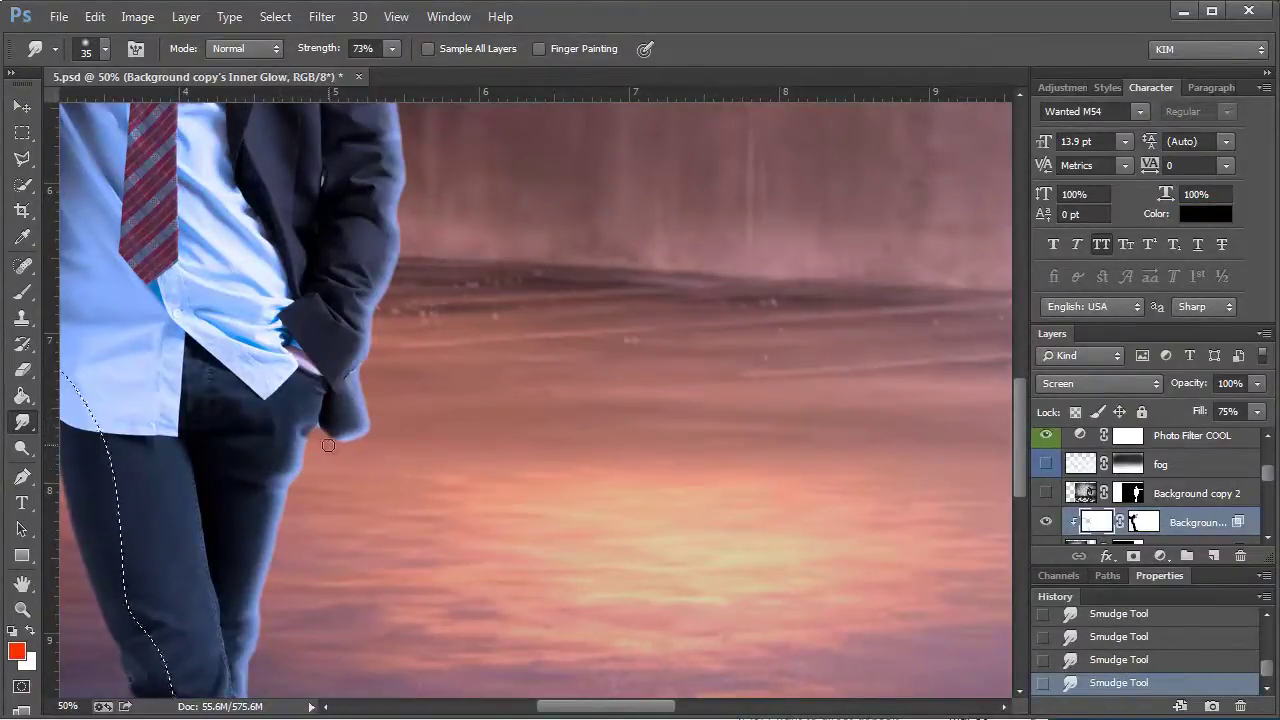
pyautogui.click(1140, 526)
pyautogui.click(1097, 521)
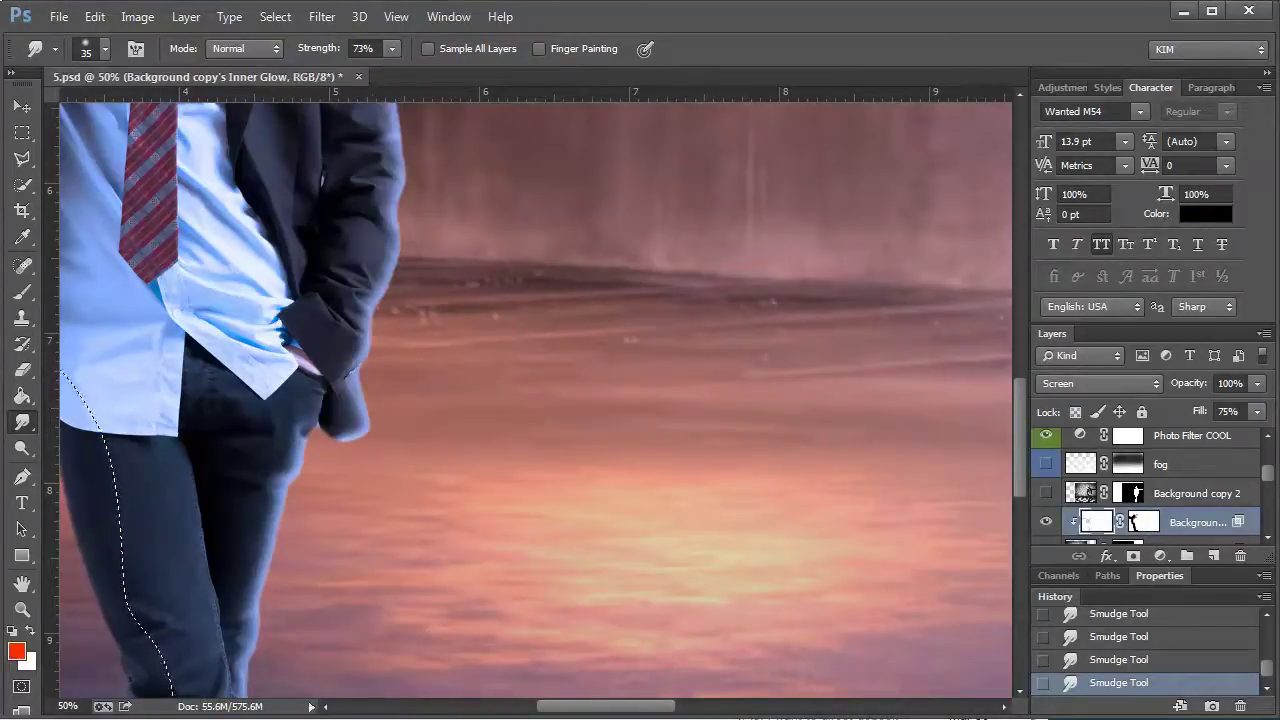
# - Paint black on the mask to blend the figure's edge, then deselect
pyautogui.press('b')
pyautogui.click(1140, 521)
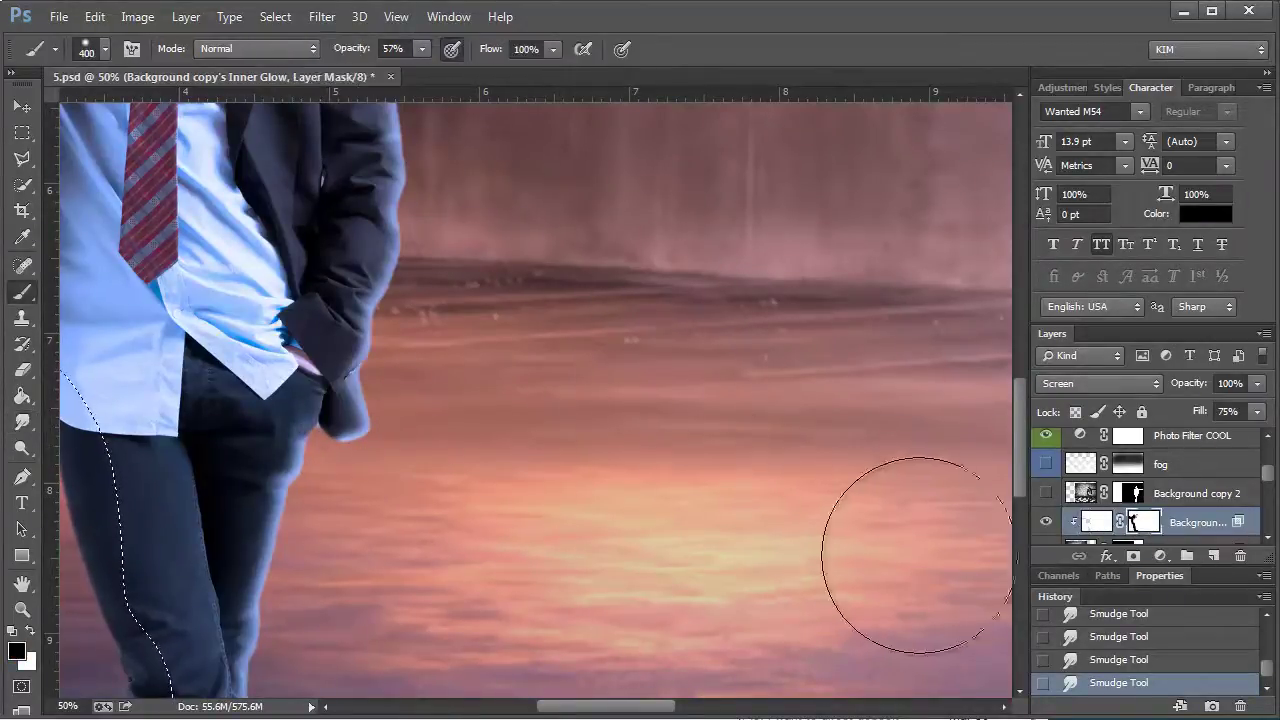
pyautogui.moveTo(312, 428); pyautogui.dragTo(249, 503)
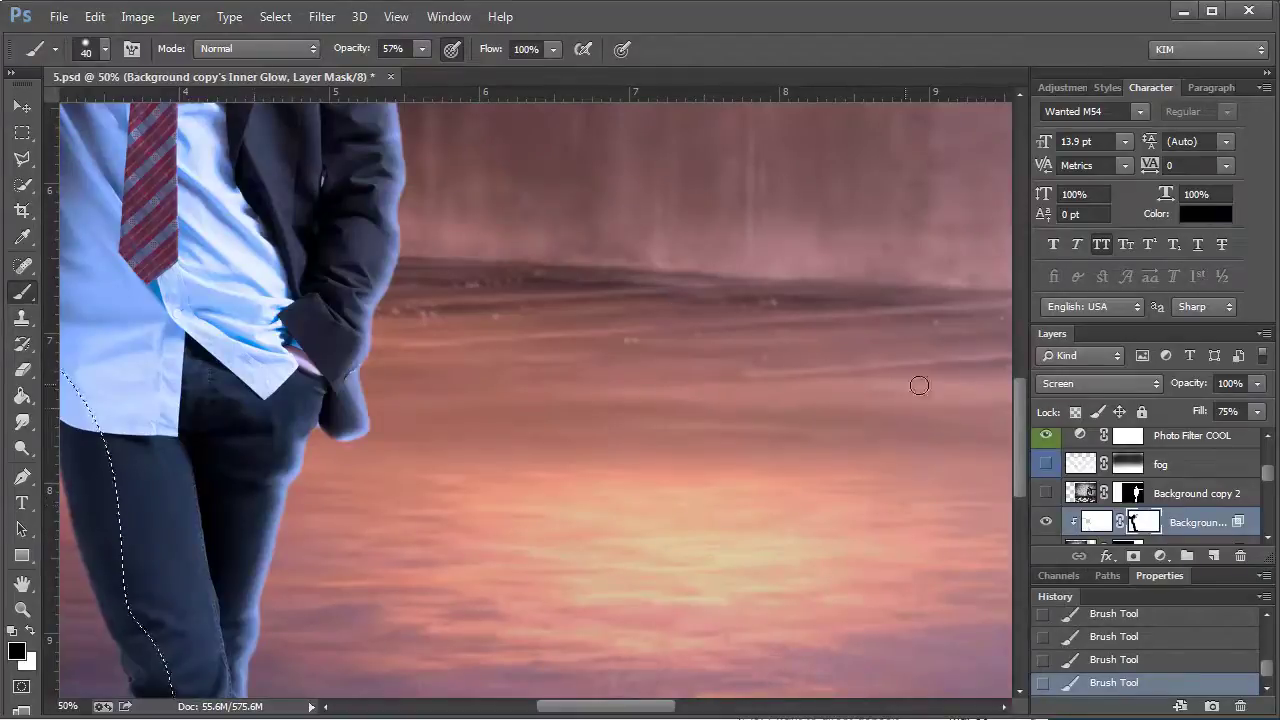
pyautogui.scroll(5, 920, 380)
pyautogui.click(1097, 521)
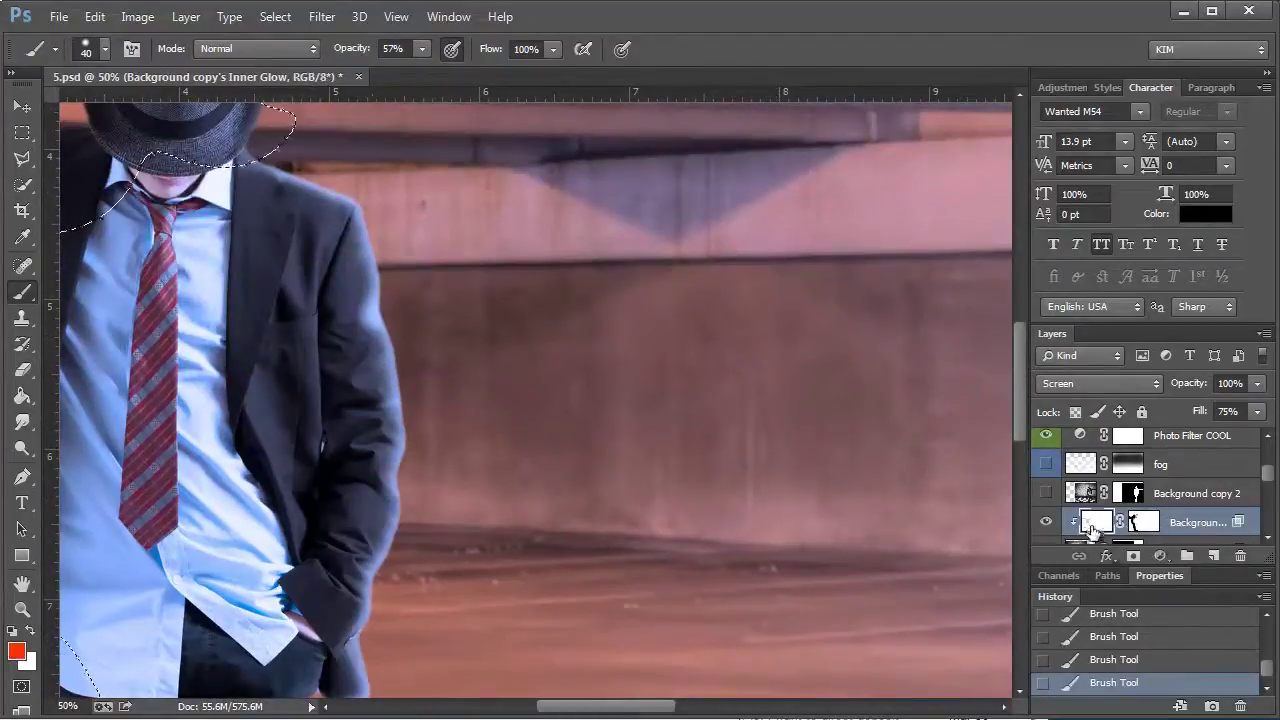
pyautogui.hotkey('ctrl', 'd')
# - Smudge the jacket edge further into the background
pyautogui.click(20, 428)
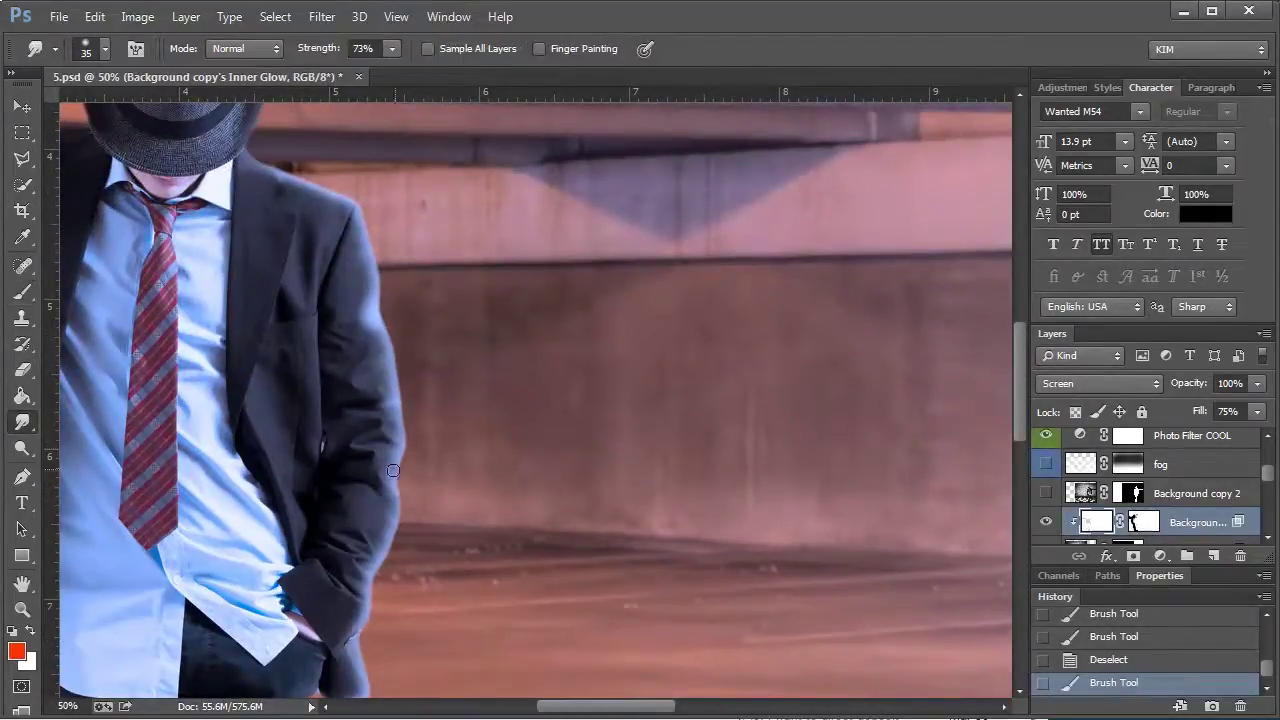
pyautogui.moveTo(368, 603); pyautogui.dragTo(356, 601)
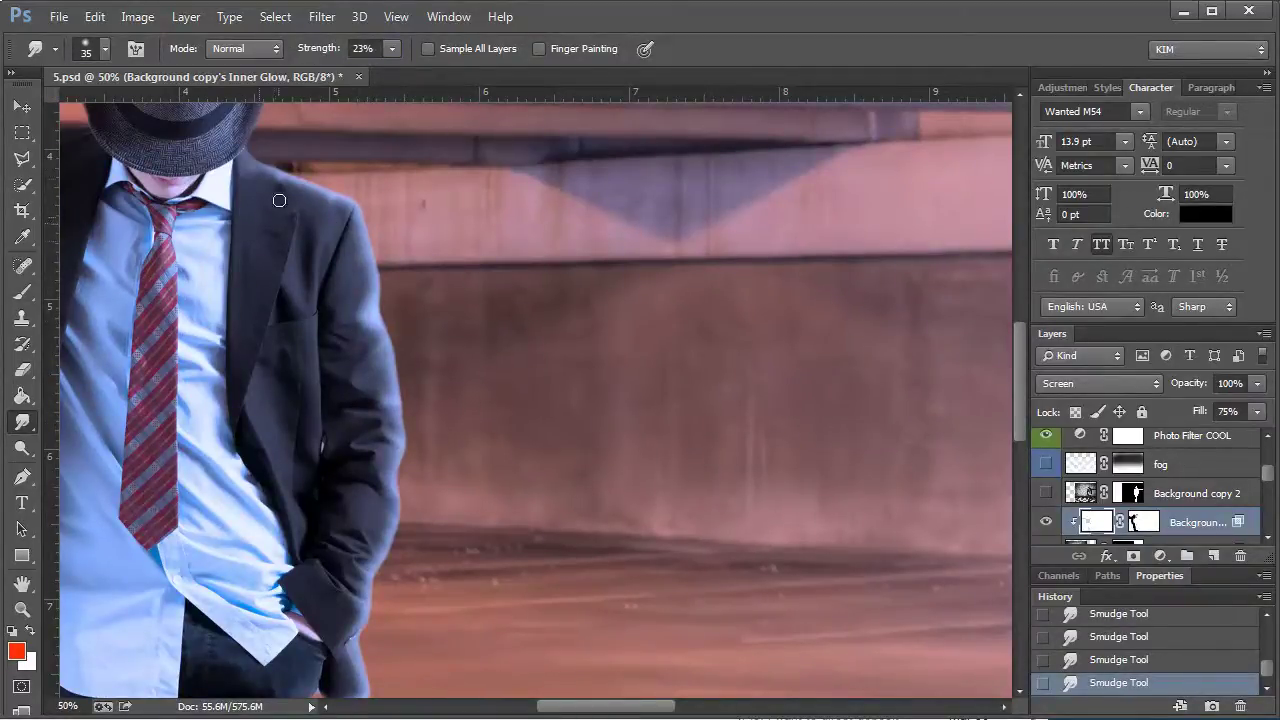
pyautogui.moveTo(593, 707); pyautogui.dragTo(566, 707)
pyautogui.moveTo(1020, 429); pyautogui.dragTo(1023, 388)
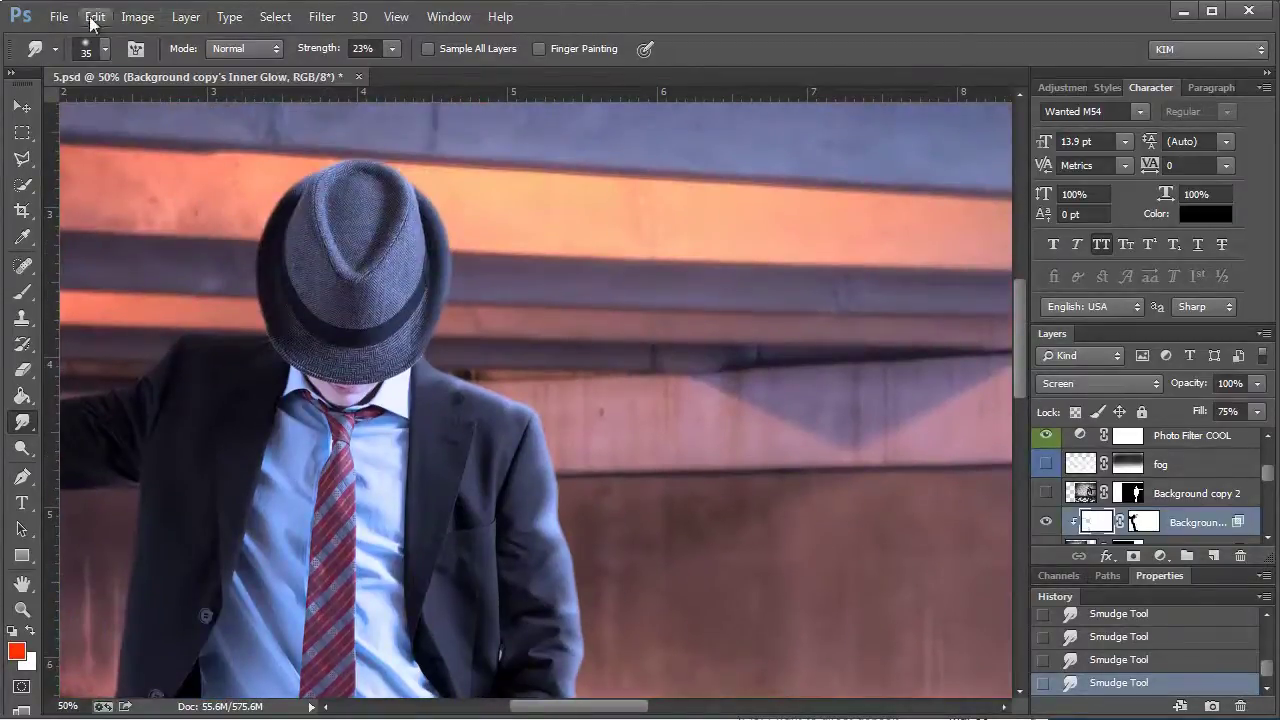
# - Save the document, fit the image on screen, and show the fog layer
pyautogui.click(59, 17)
pyautogui.click(118, 237)
pyautogui.click(396, 17)
pyautogui.click(437, 200)
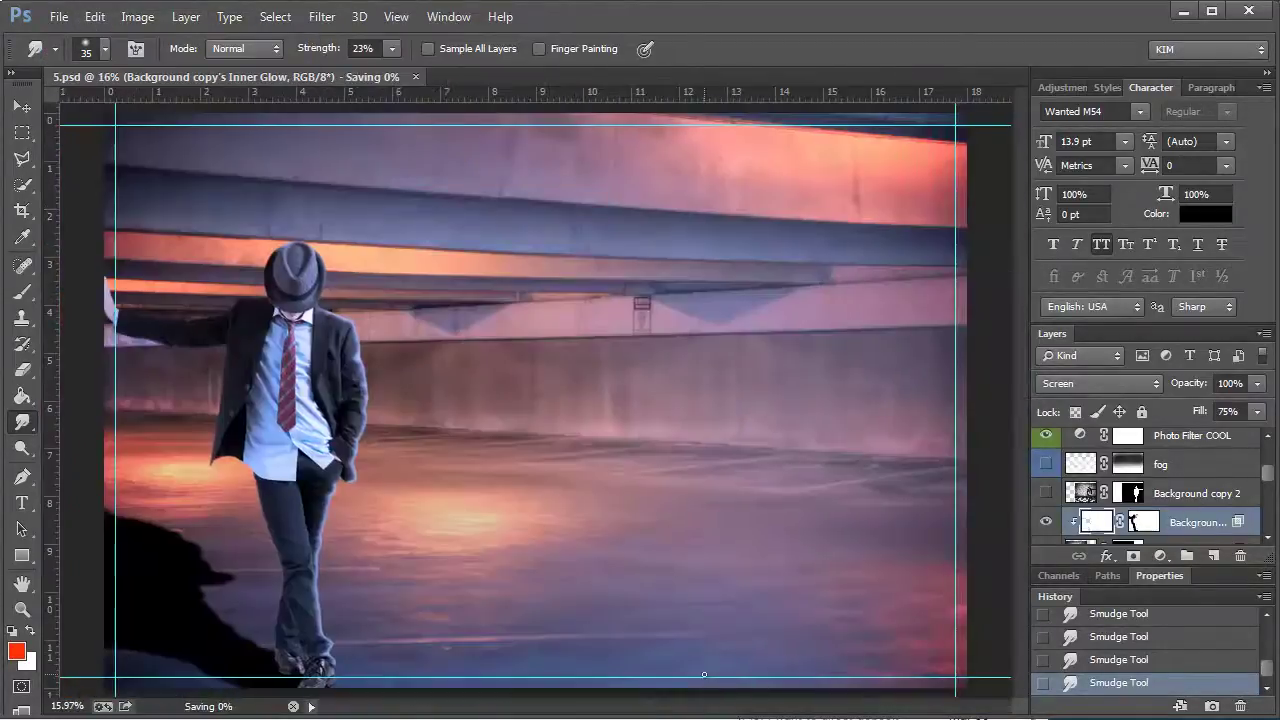
pyautogui.click(1046, 465)
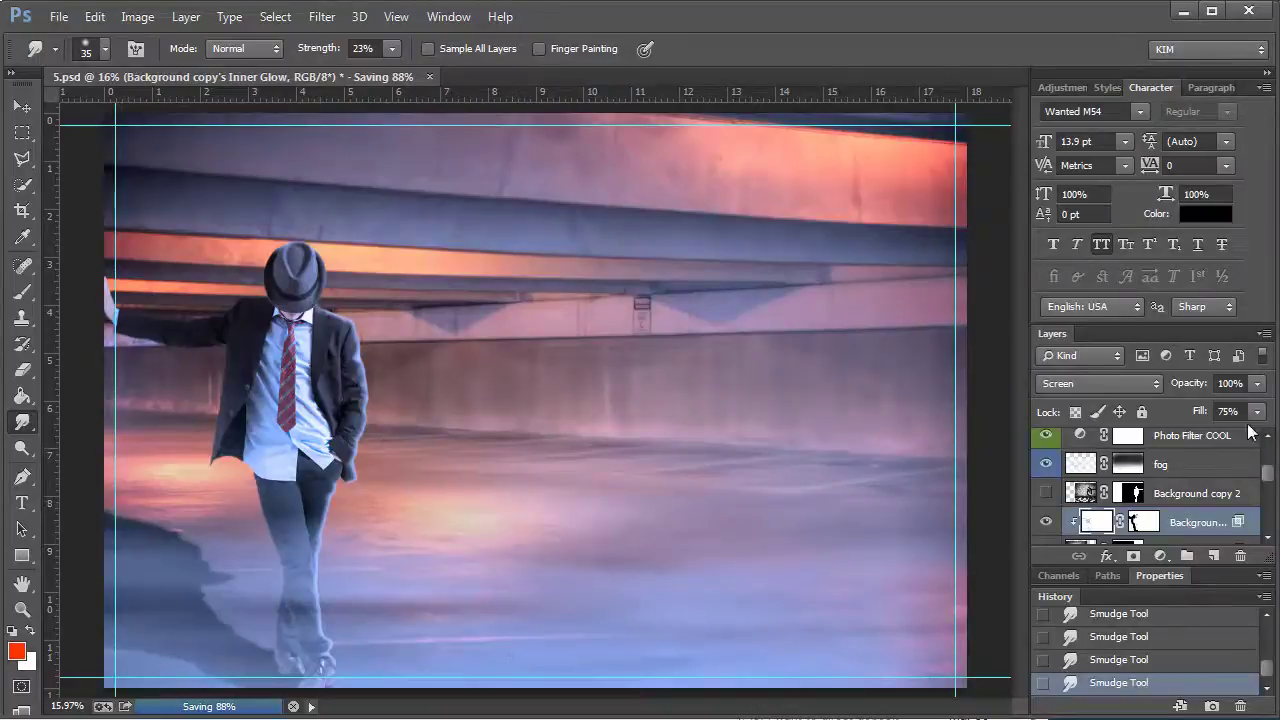
# - Delete two unused layers and stamp all visible layers into a new merged layer
pyautogui.press('Delete')
pyautogui.press('Delete')
pyautogui.click(1120, 510)
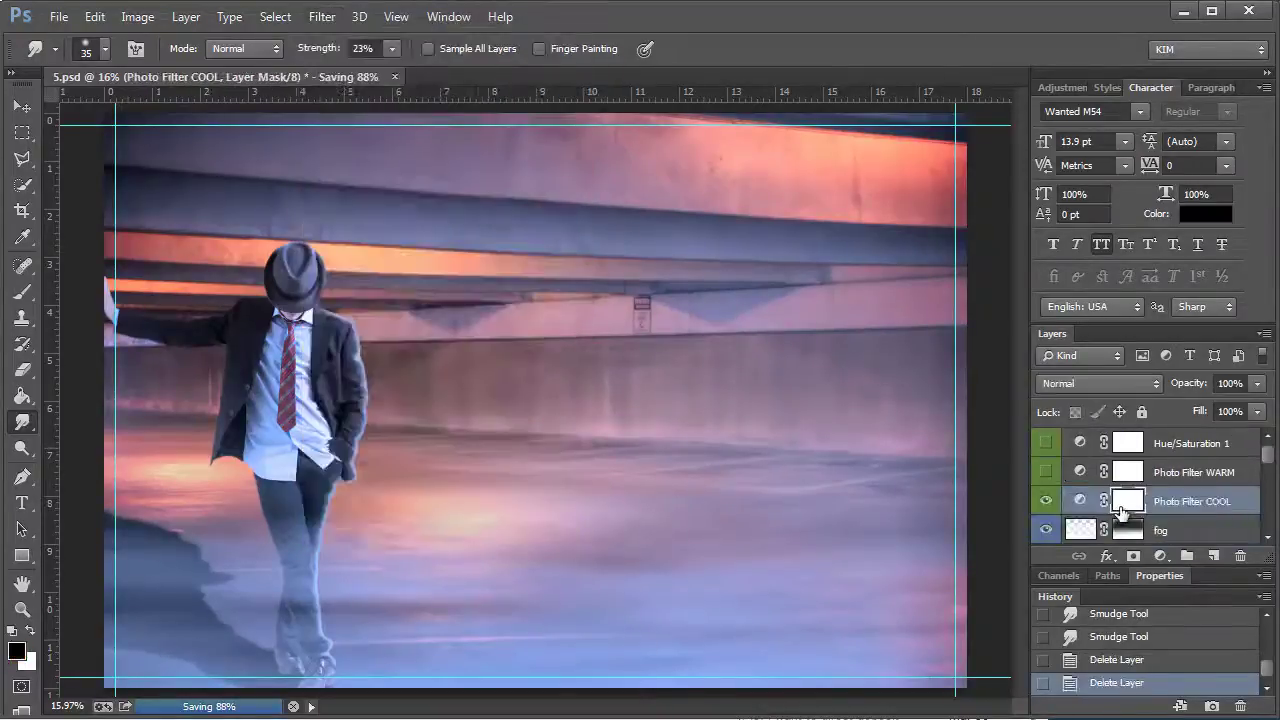
pyautogui.hotkey('ctrl', 'shift', 'alt', 'e')
# - Apply the Totally Rad RadLab filter to the merged Layer 3 and set its opacity to 45%
pyautogui.click(322, 16)
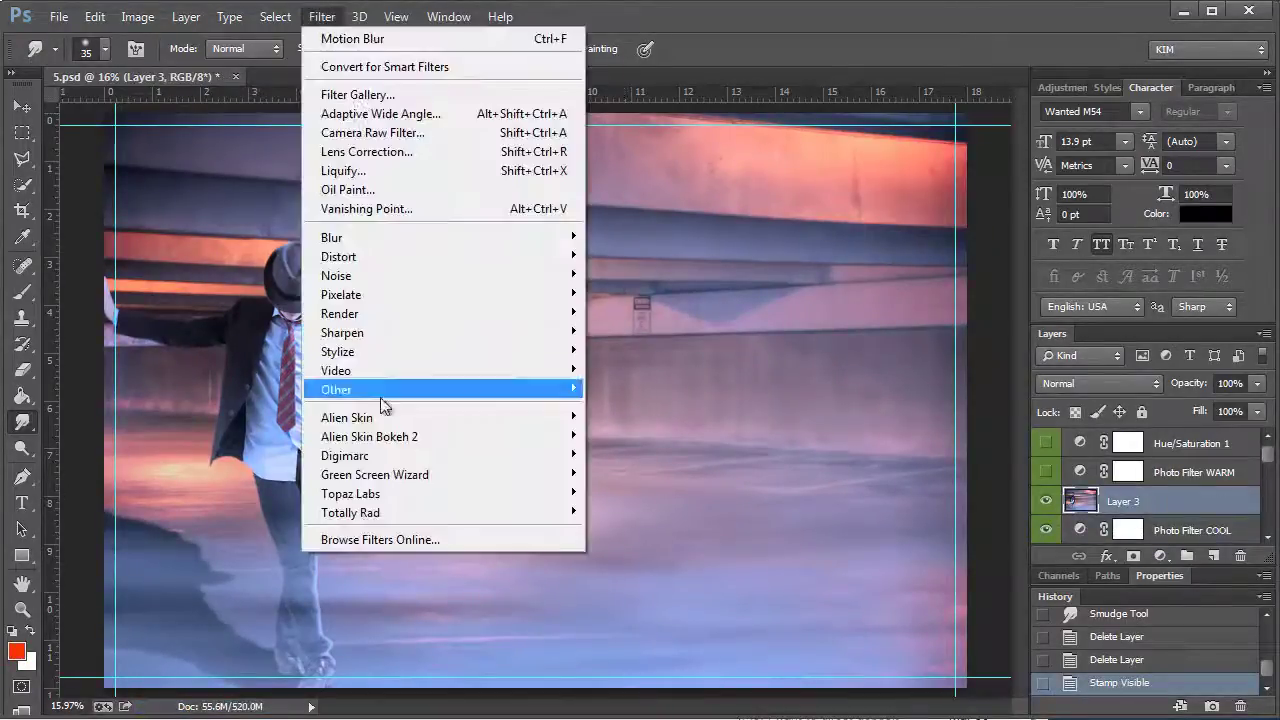
pyautogui.click(249, 511)
pyautogui.click(1080, 697)
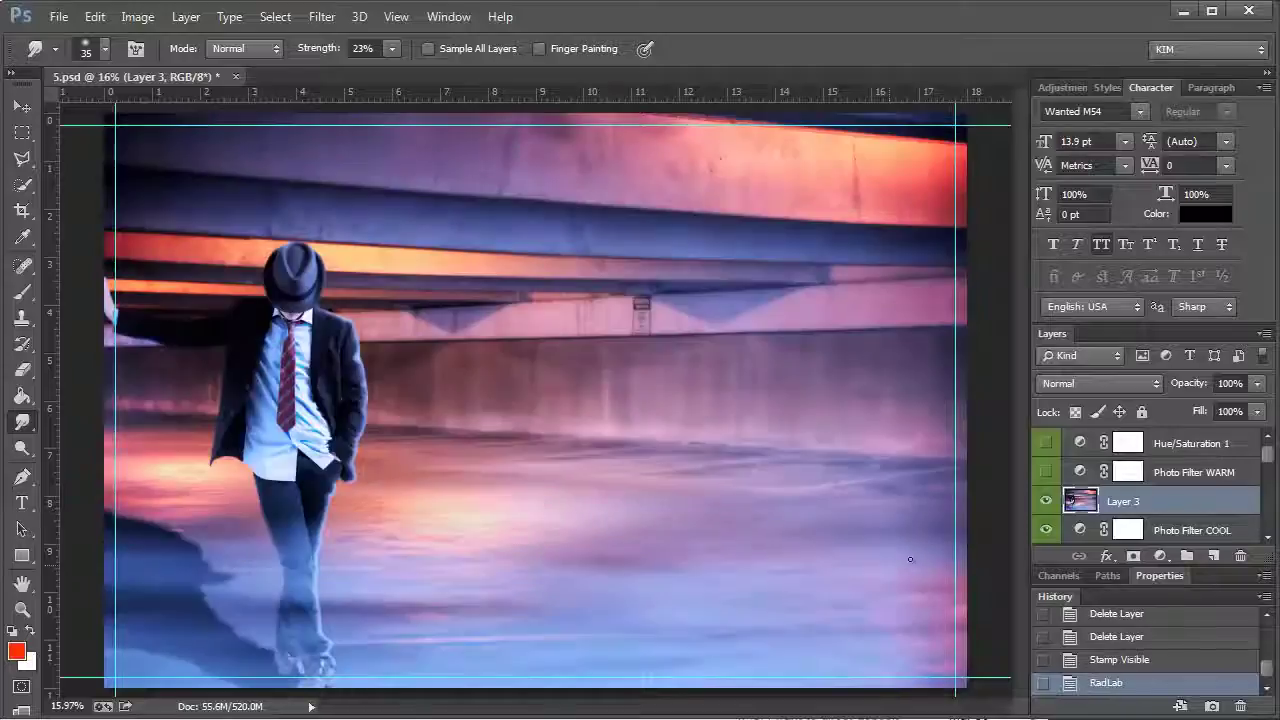
pyautogui.moveTo(1181, 393); pyautogui.dragTo(1006, 375)
# - Choose Tw Cen MT Condensed as the Type tool font
pyautogui.press('t')
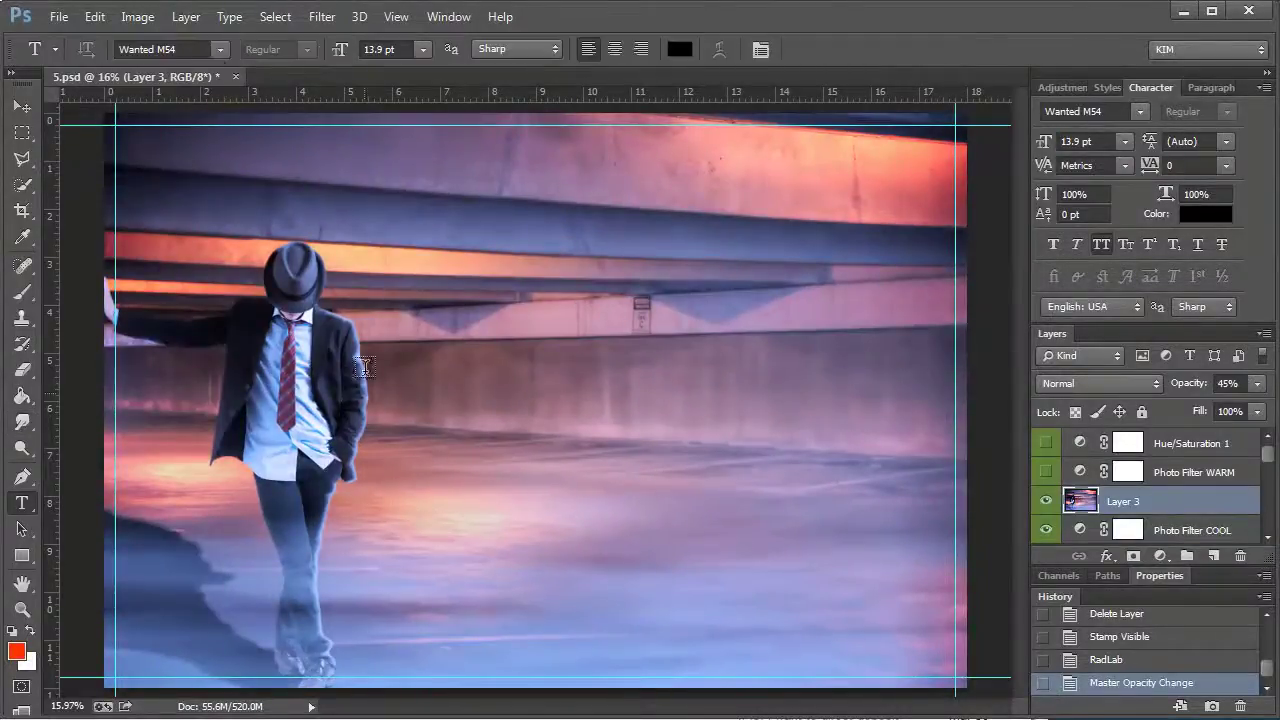
pyautogui.click(219, 49)
pyautogui.scroll(6, 423, 251)
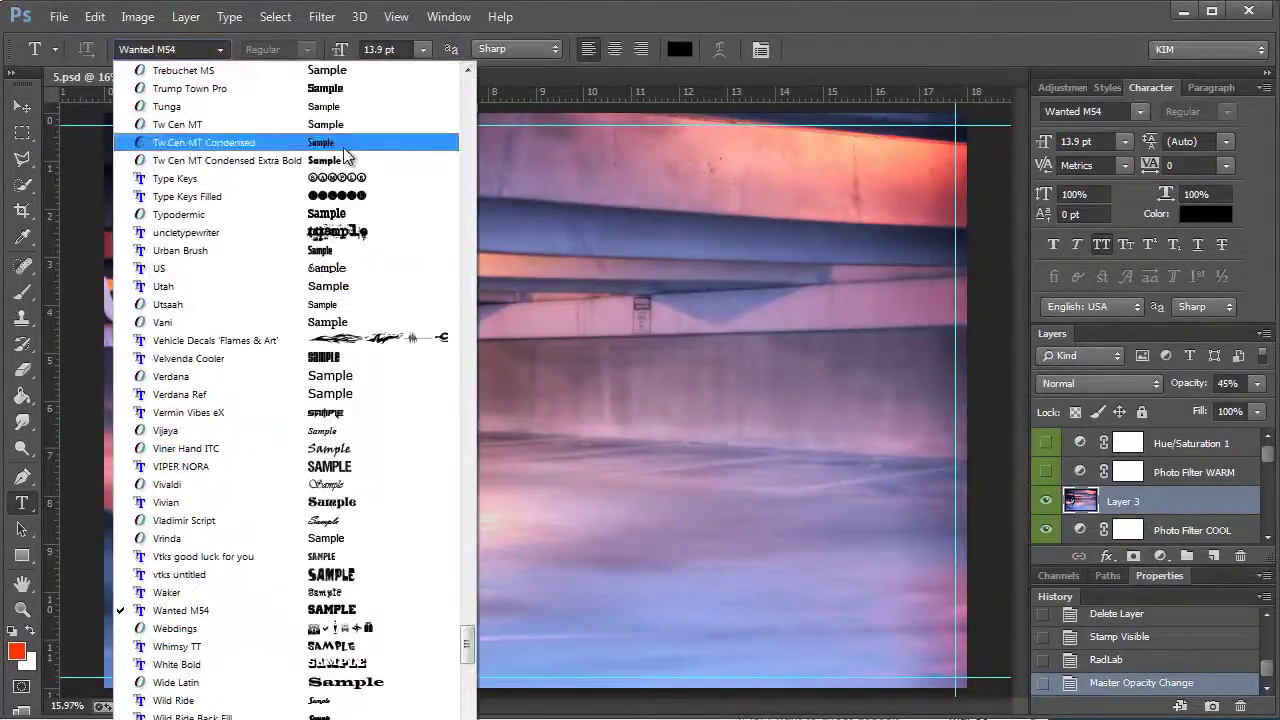
pyautogui.click(200, 125)
pyautogui.click(549, 237)
pyautogui.click(378, 50)
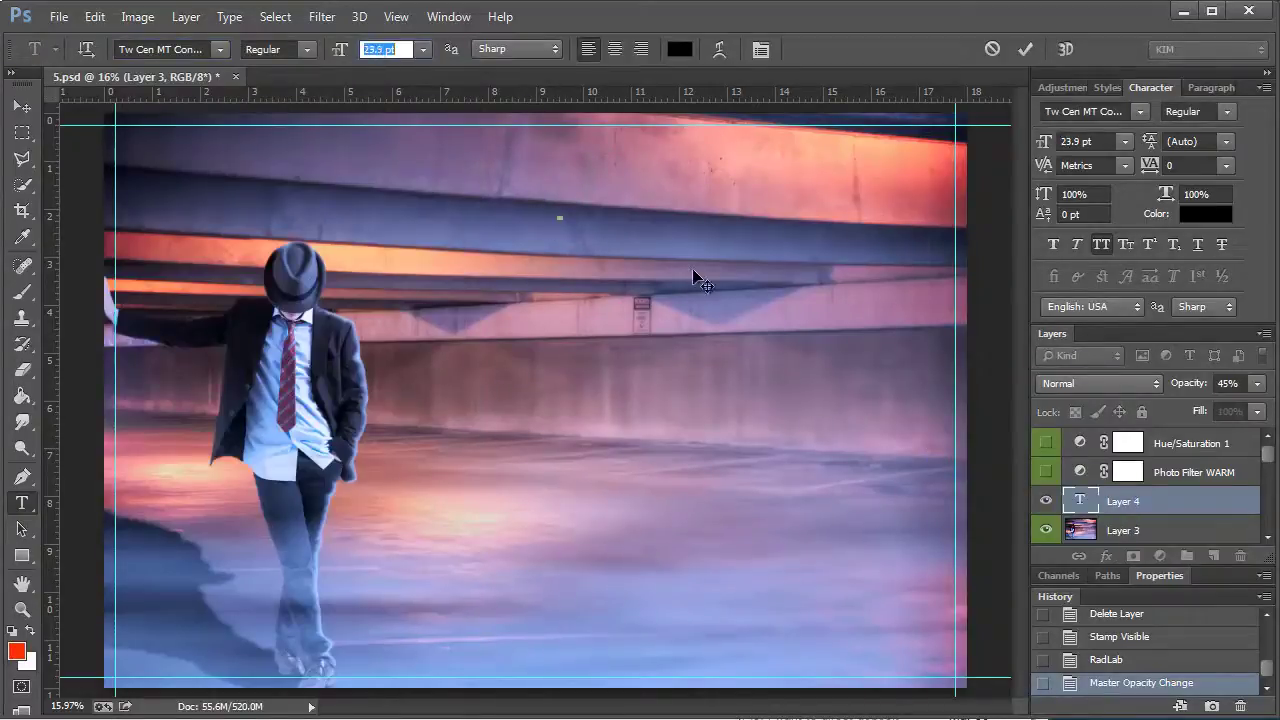
pyautogui.press('Return')
pyautogui.press('c')
pyautogui.click(16, 110)
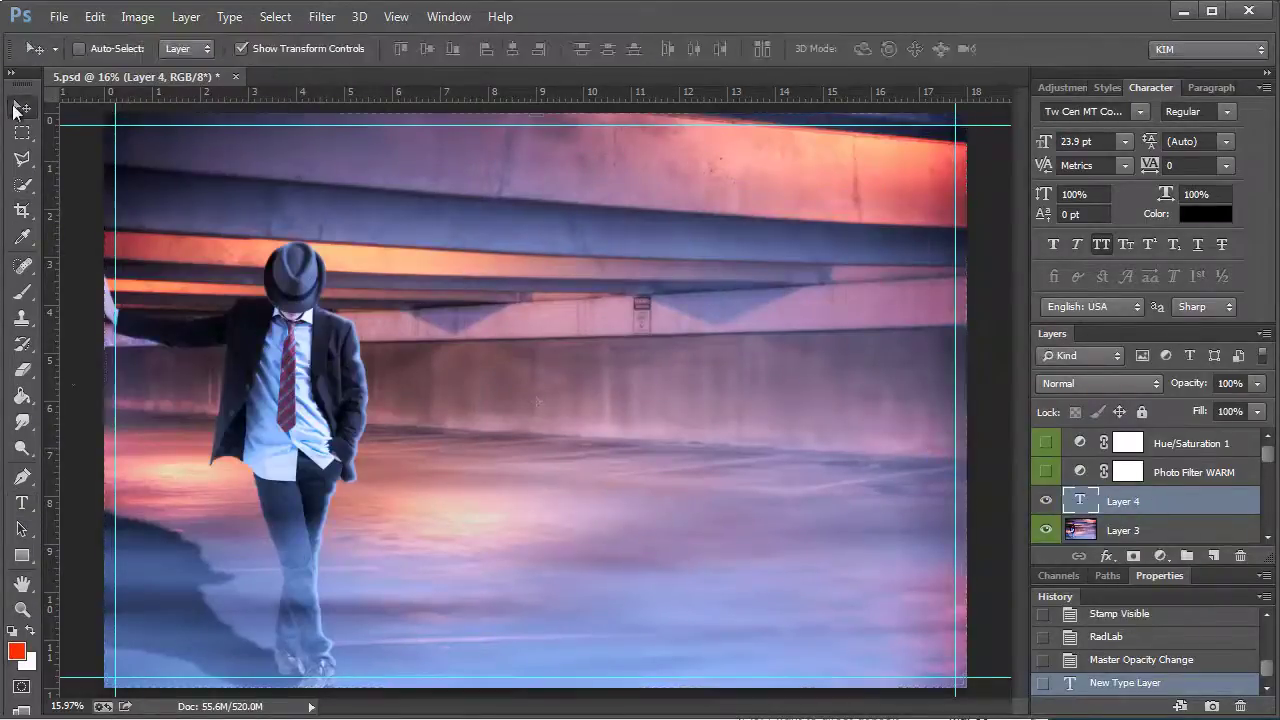
pyautogui.press('t')
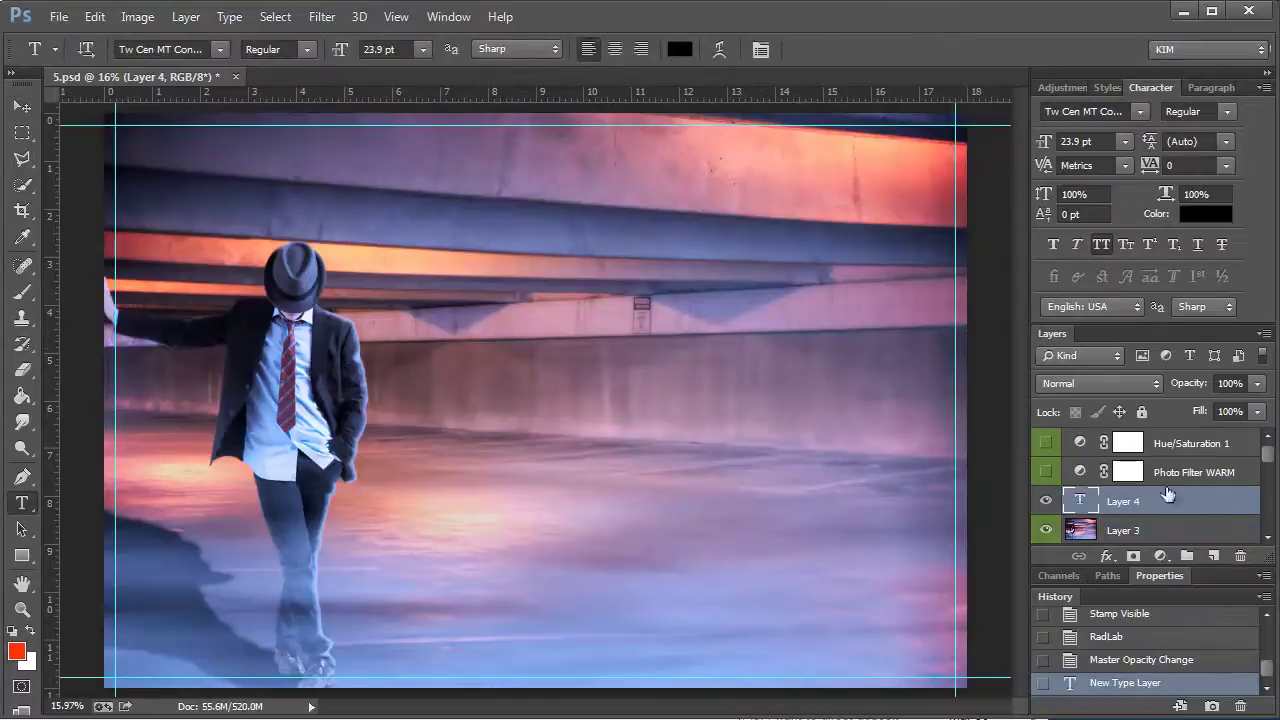
# - Type the quote beside the man and enlarge the text block
pyautogui.click(459, 304)
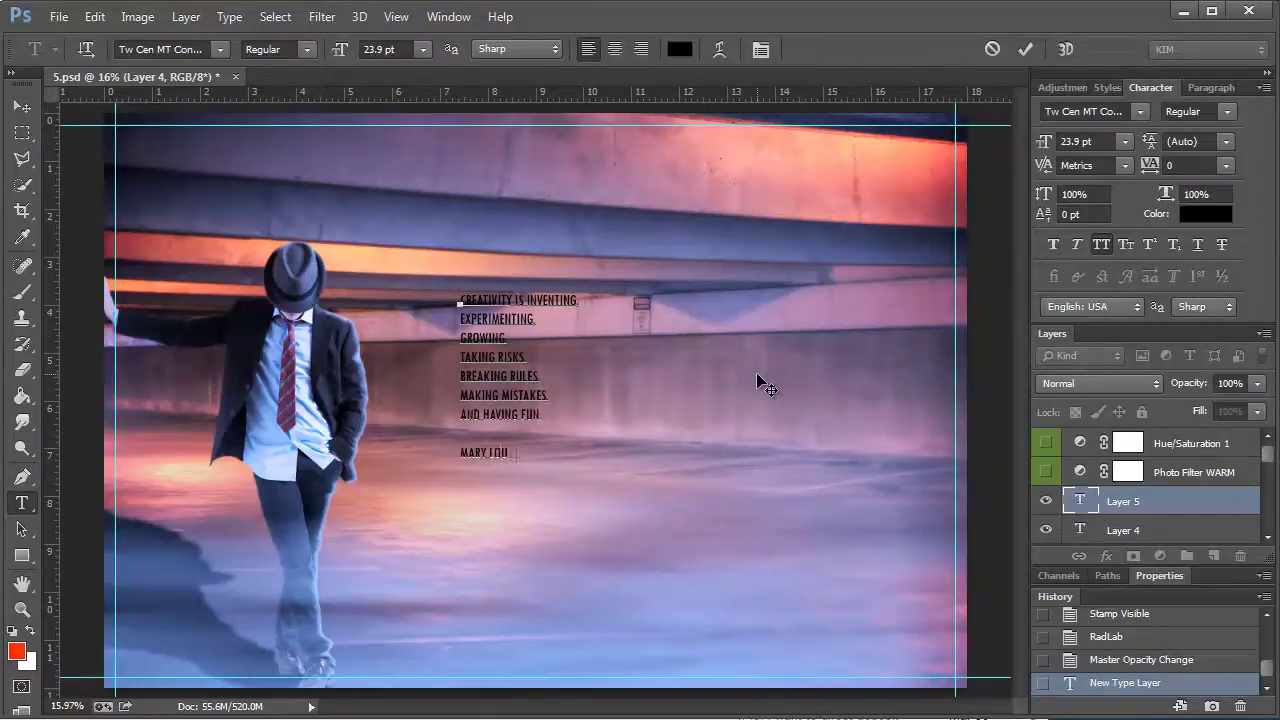
pyautogui.hotkey('ctrl', 'Return')
pyautogui.press('v')
pyautogui.moveTo(586, 463); pyautogui.dragTo(737, 606)
pyautogui.moveTo(672, 285); pyautogui.dragTo(795, 165)
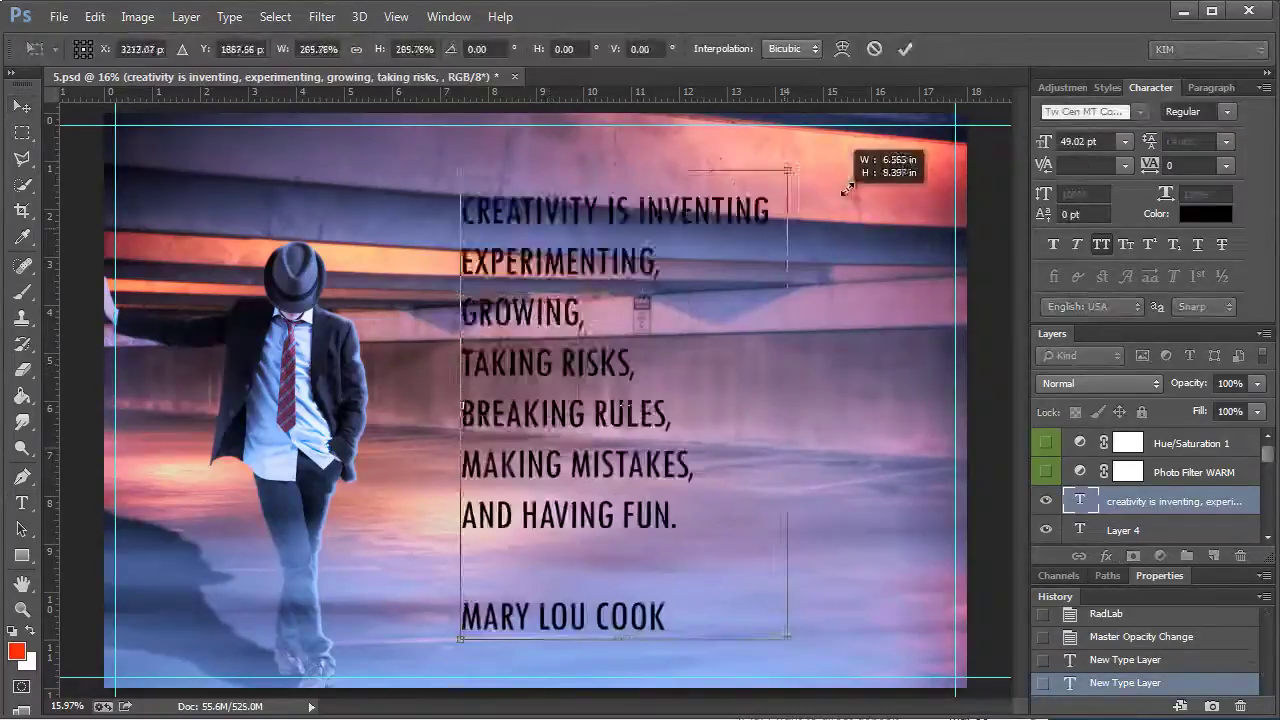
pyautogui.press('Return')
# - Centre-align the quote lines and move the block to the right
pyautogui.press('t')
pyautogui.click(710, 500)
pyautogui.hotkey('ctrl', 'a')
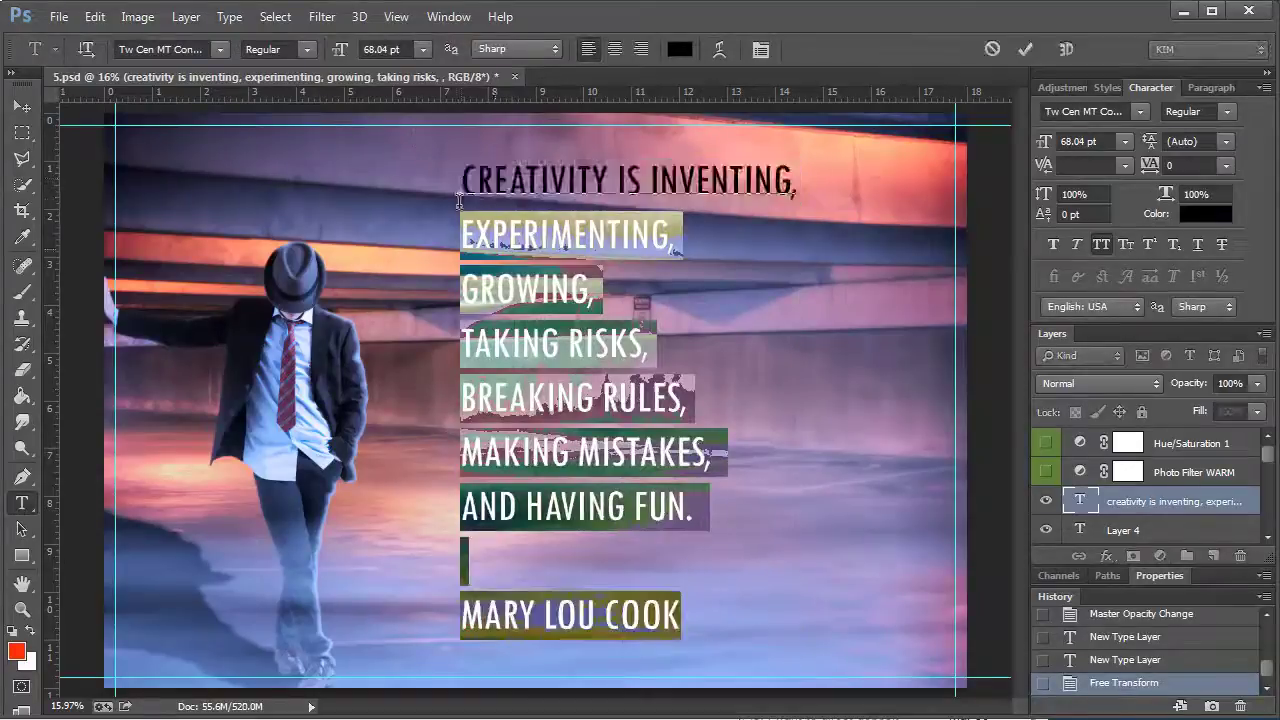
pyautogui.hotkey('ctrl', 'shift', 'c')
pyautogui.hotkey('ctrl', 'Return')
pyautogui.press('v')
pyautogui.moveTo(490, 170); pyautogui.dragTo(740, 170)
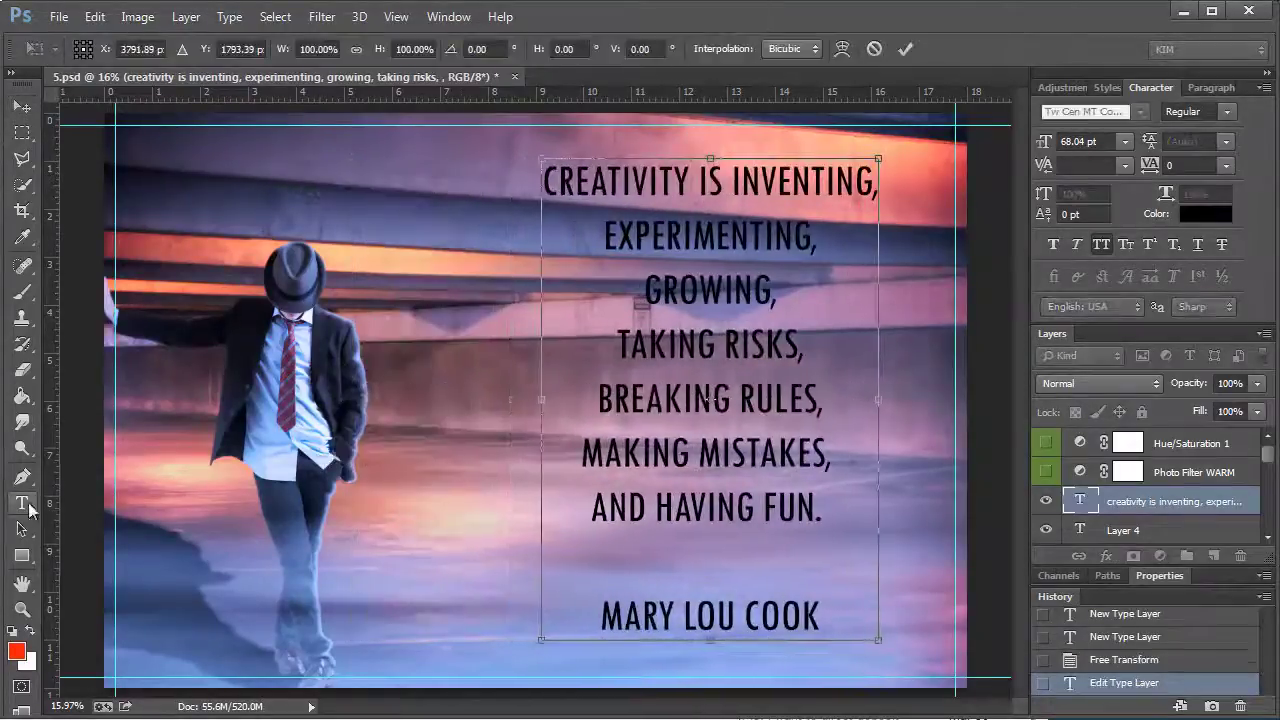
pyautogui.press('Return')
# - Retype the attribution line with the author's name, shrink it, and nudge the quote lower
pyautogui.press('t')
pyautogui.tripleClick(843, 626)
pyautogui.write('M')
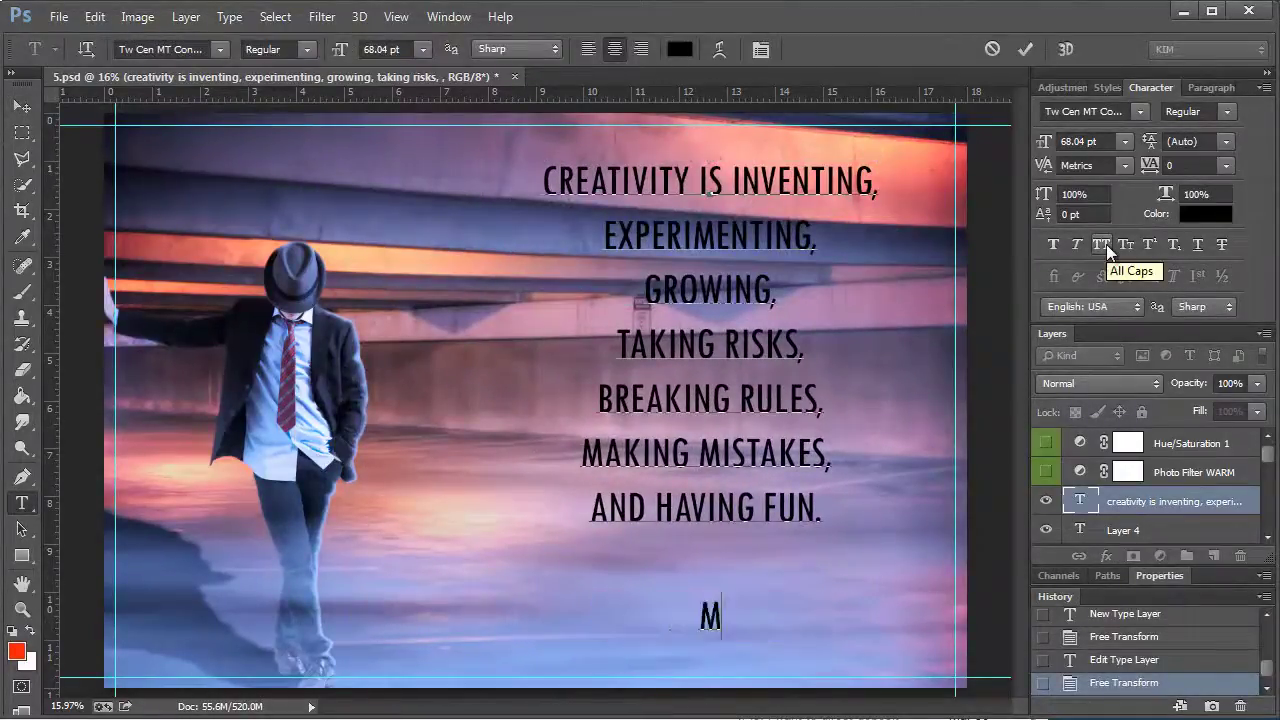
pyautogui.write('ary Lou Cook')
pyautogui.hotkey('ctrl', 'a')
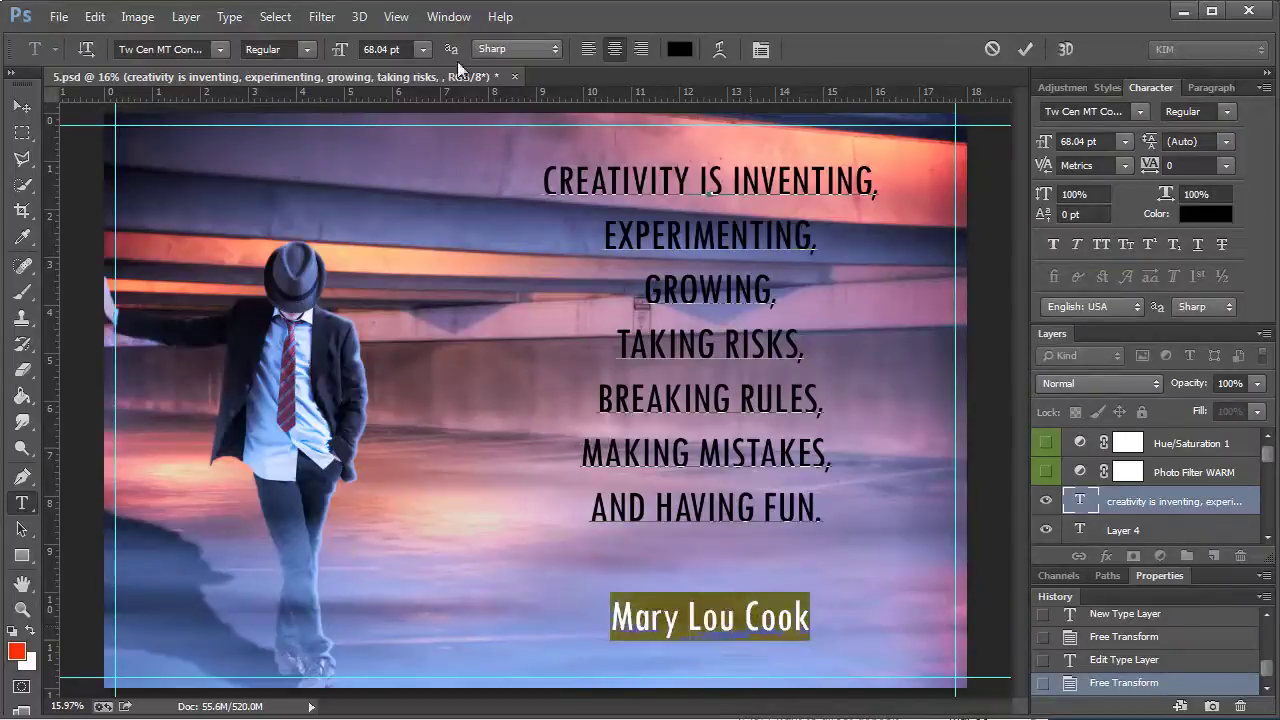
pyautogui.click(380, 48)
pyautogui.scroll(-12, 380, 48)
pyautogui.scroll(-14, 380, 48)
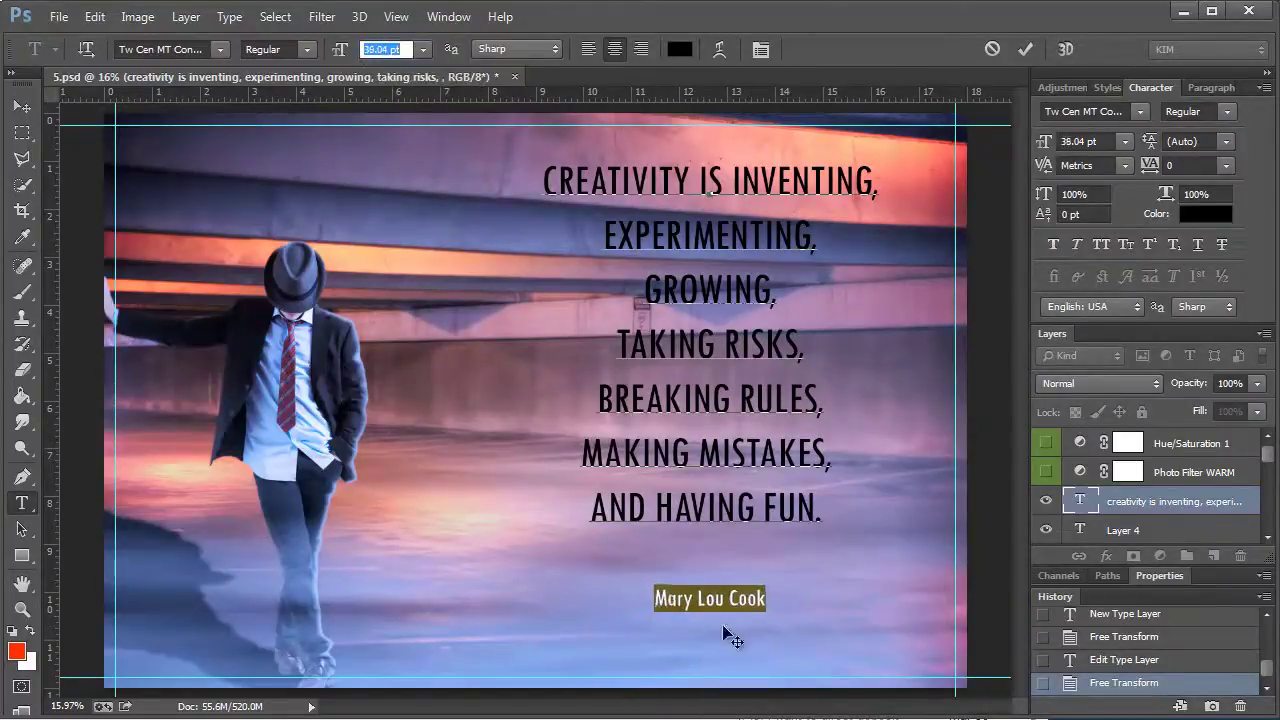
pyautogui.hotkey('ctrl', 'Return')
pyautogui.press('v')
pyautogui.moveTo(700, 142); pyautogui.dragTo(700, 158)
# - Colour all the quote text white (ffffff)
pyautogui.doubleClick(1079, 500)
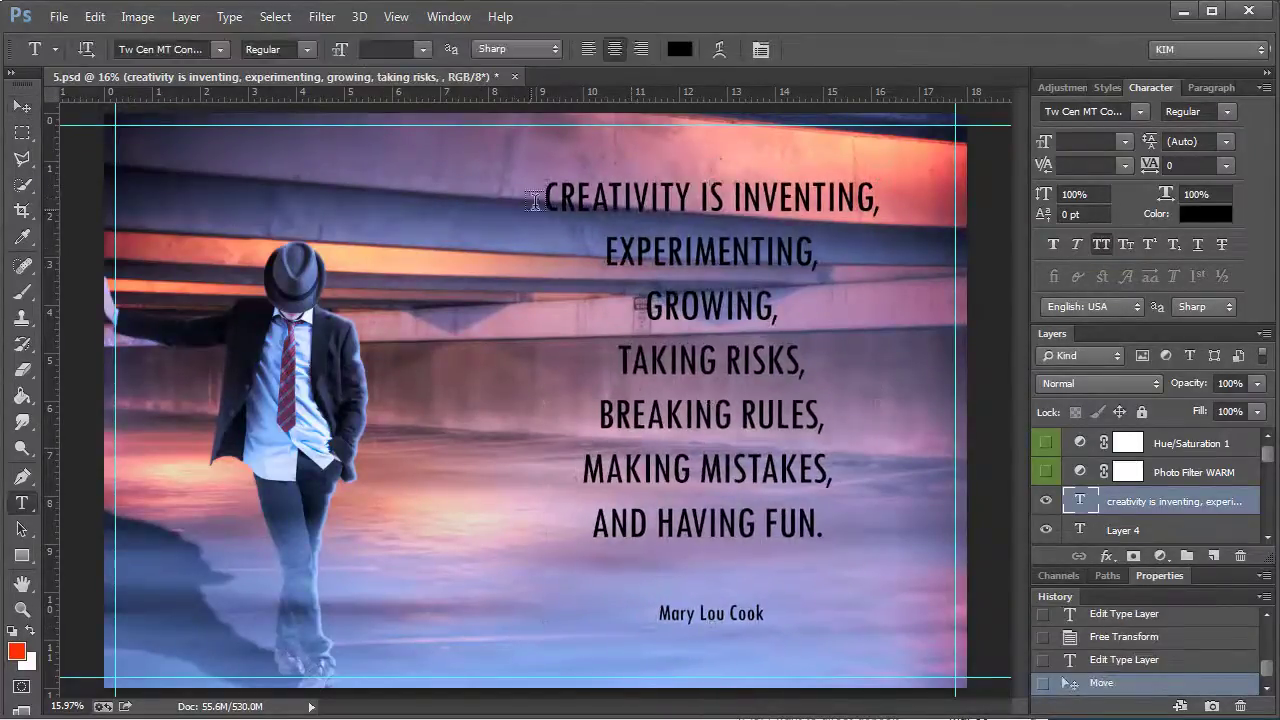
pyautogui.click(680, 48)
pyautogui.write('ffffff')
pyautogui.press('Return')
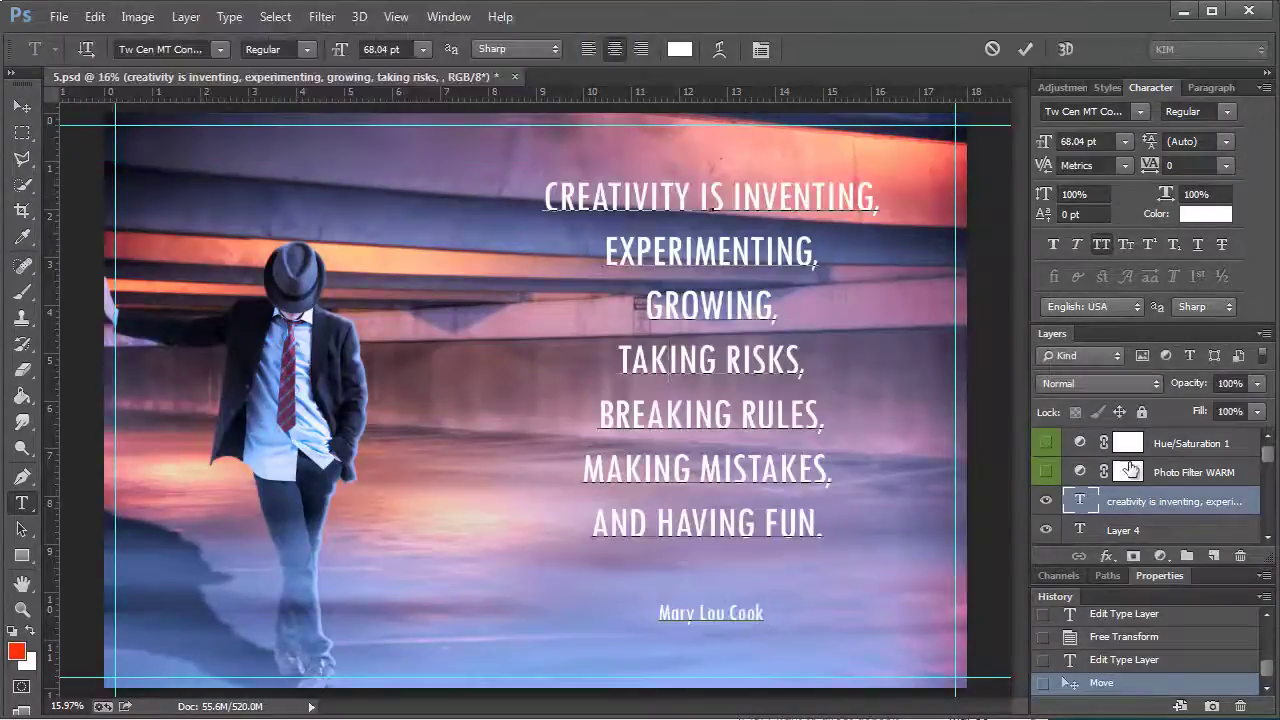
pyautogui.doubleClick(1248, 502)
# - Add a drop shadow to the quote and tighten its leading to 58
pyautogui.click(900, 484)
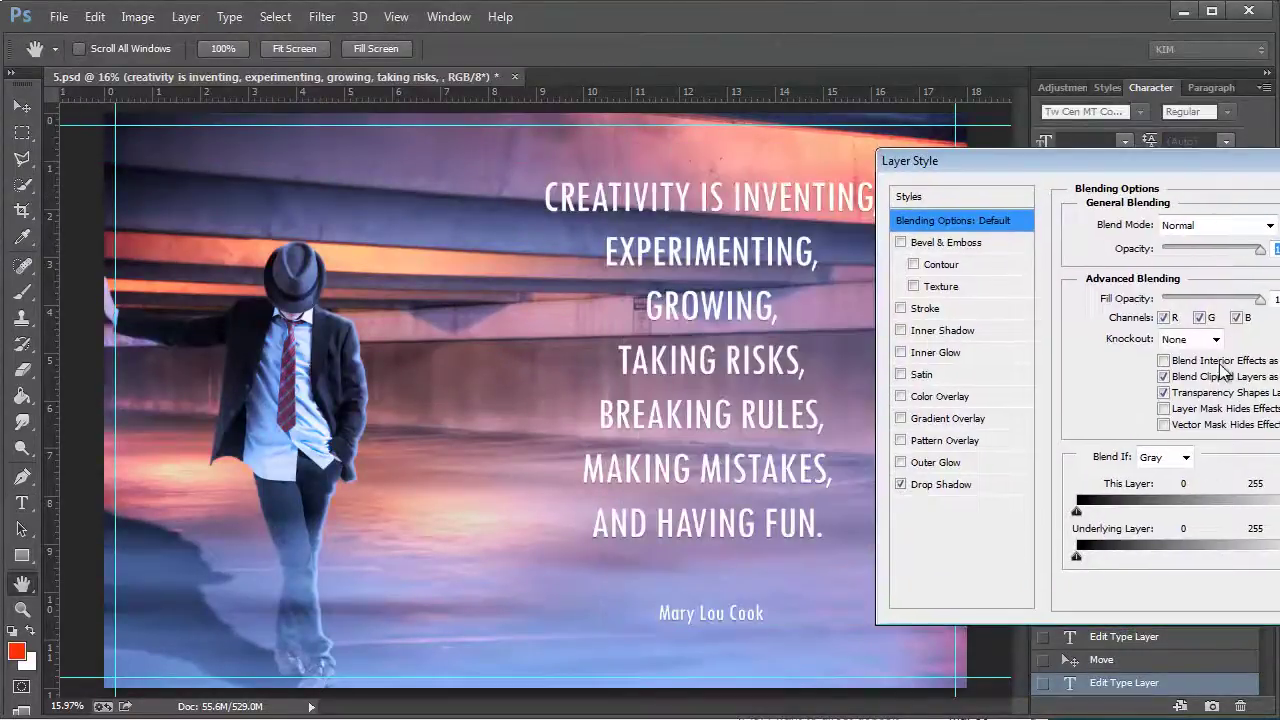
pyautogui.click(986, 486)
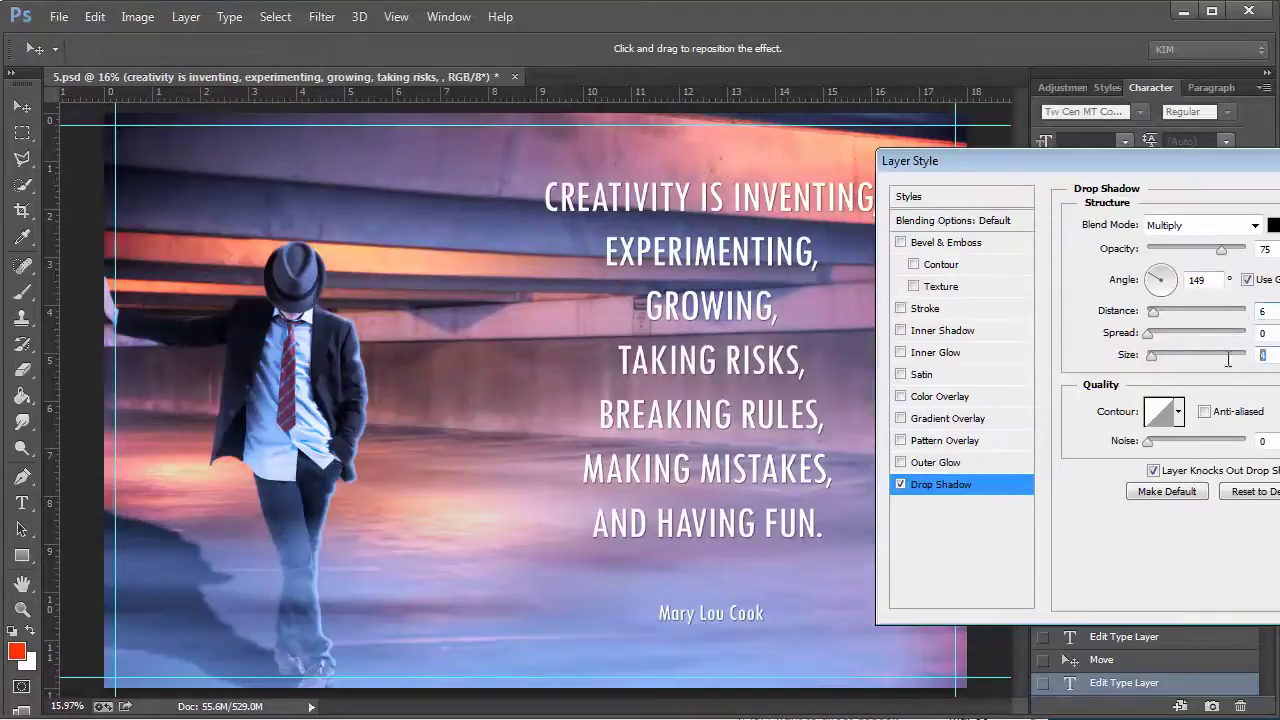
pyautogui.press('Return')
pyautogui.doubleClick(1079, 492)
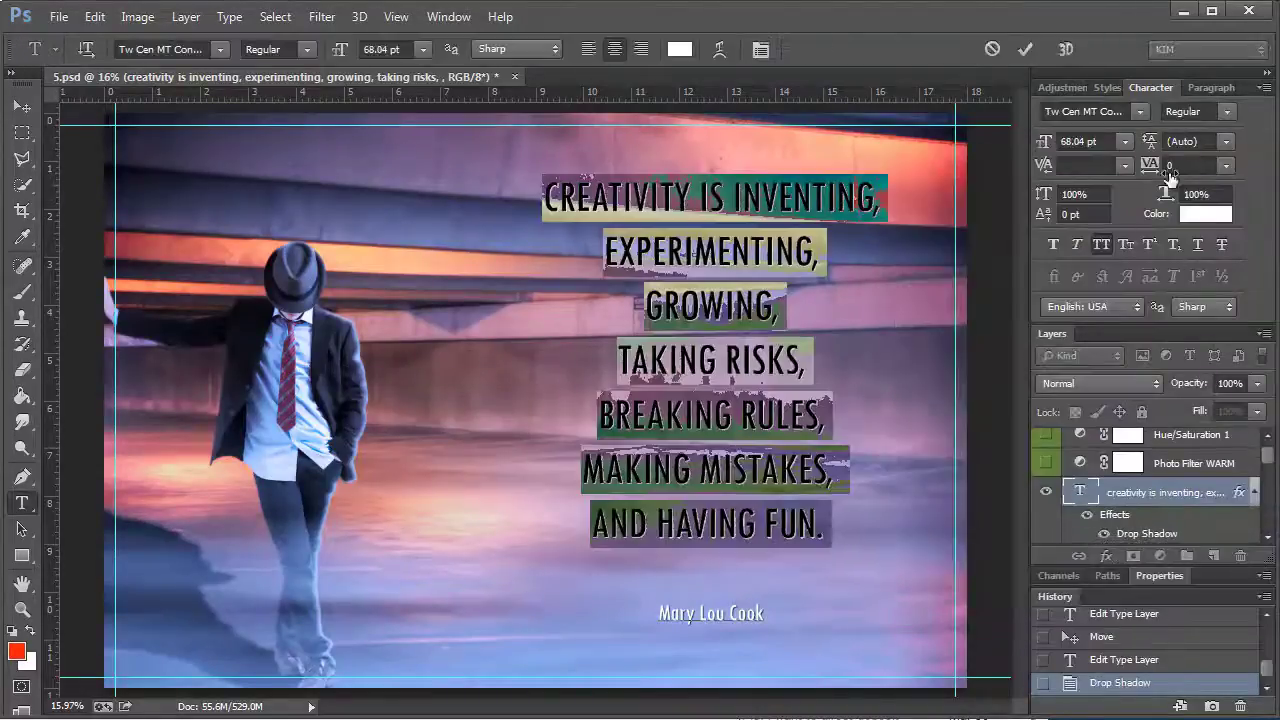
pyautogui.click(1178, 141)
pyautogui.write('58')
pyautogui.press('Return')
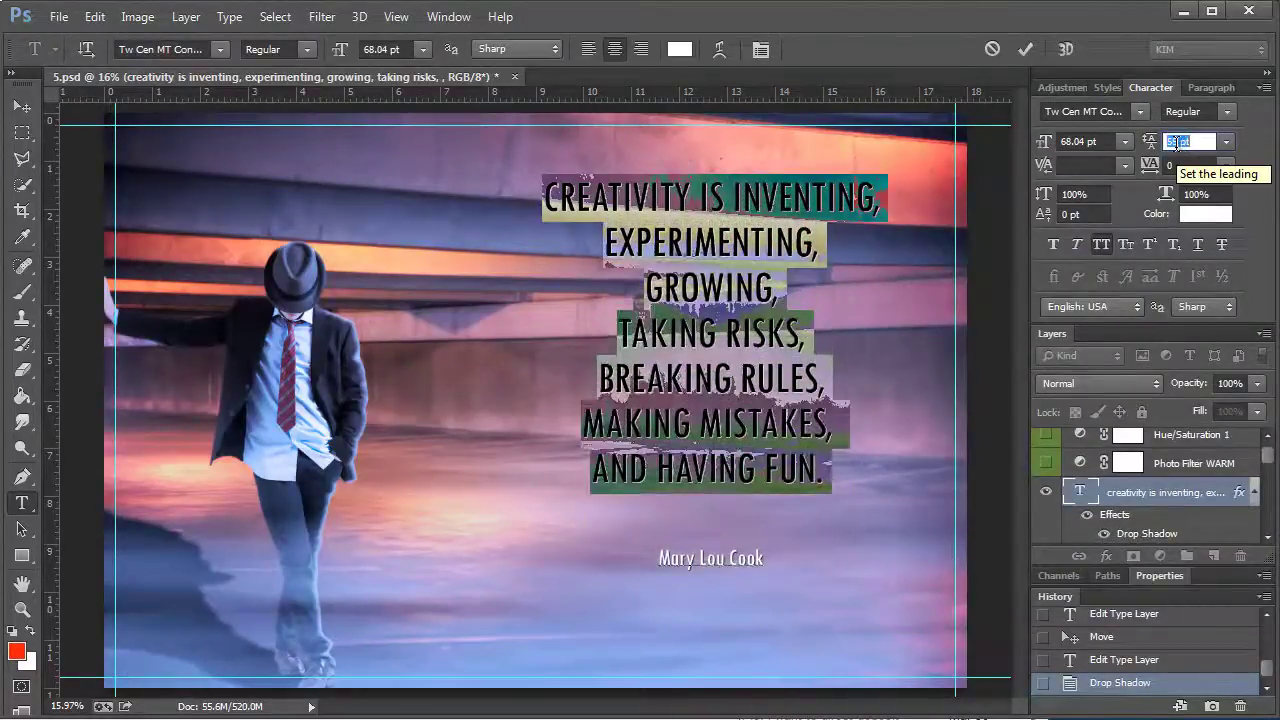
# - Switch the quote font to GeosansLight and shift the text block slightly lower
pyautogui.click(535, 178)
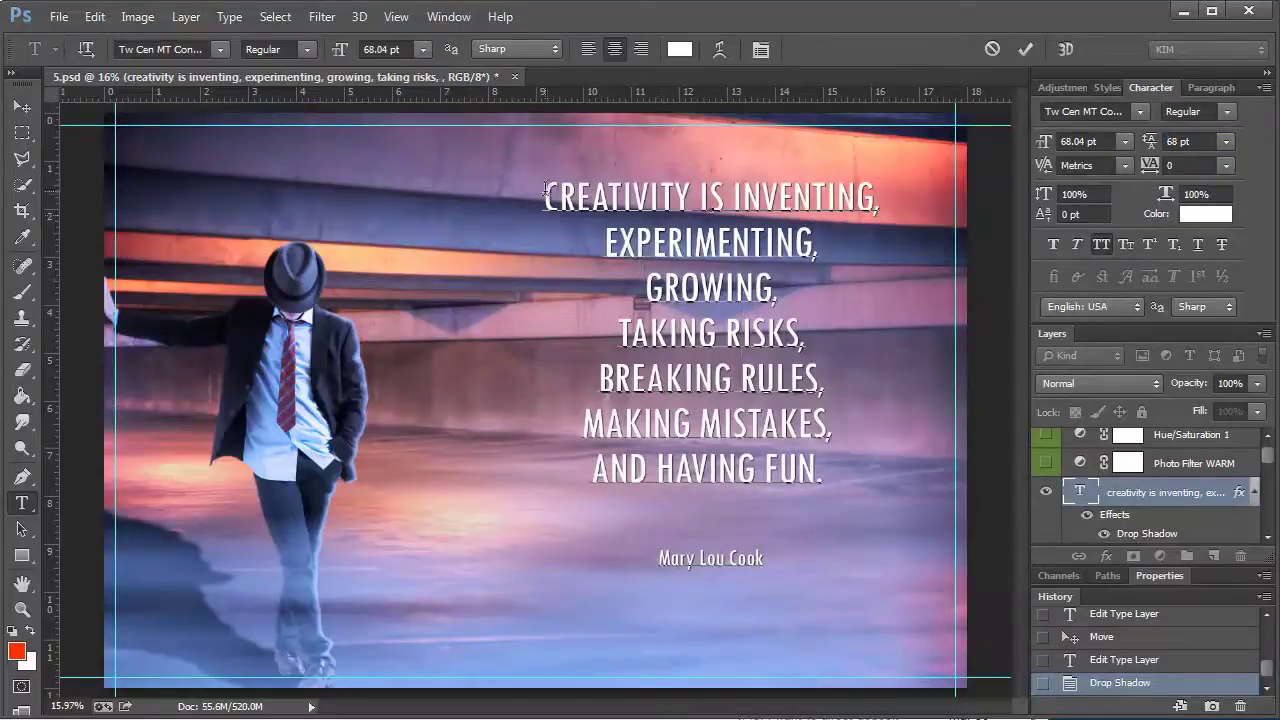
pyautogui.hotkey('ctrl', 'a')
pyautogui.click(192, 47)
pyautogui.scroll(3, 192, 47)
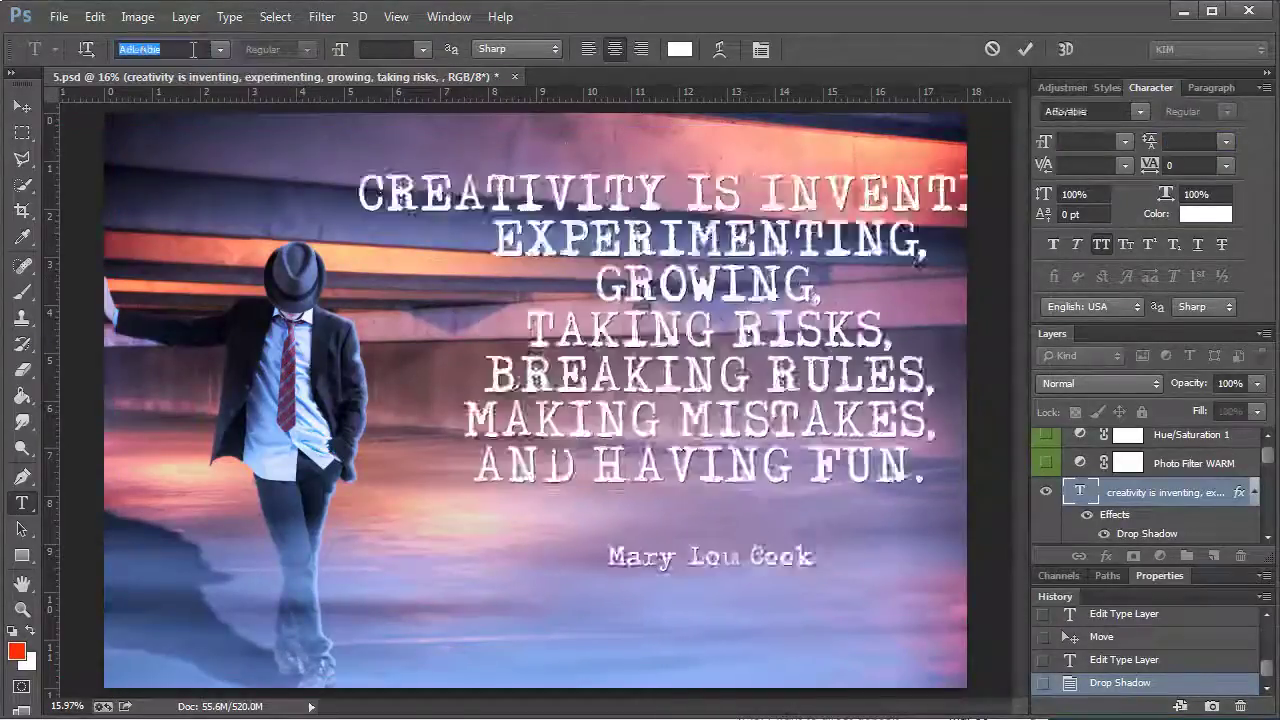
pyautogui.scroll(-1, 192, 47)
pyautogui.scroll(-1, 192, 47)
pyautogui.scroll(-1, 192, 47)
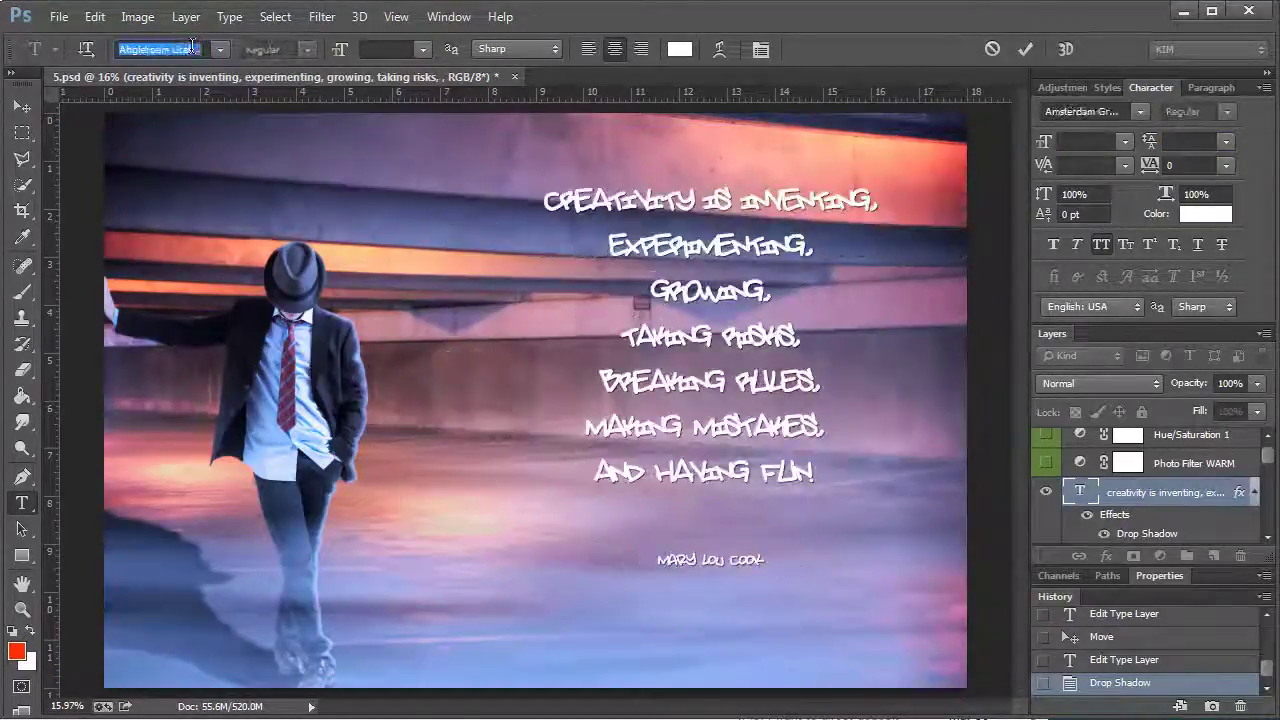
pyautogui.scroll(-1, 192, 47)
pyautogui.scroll(-1, 192, 47)
pyautogui.scroll(-1, 192, 47)
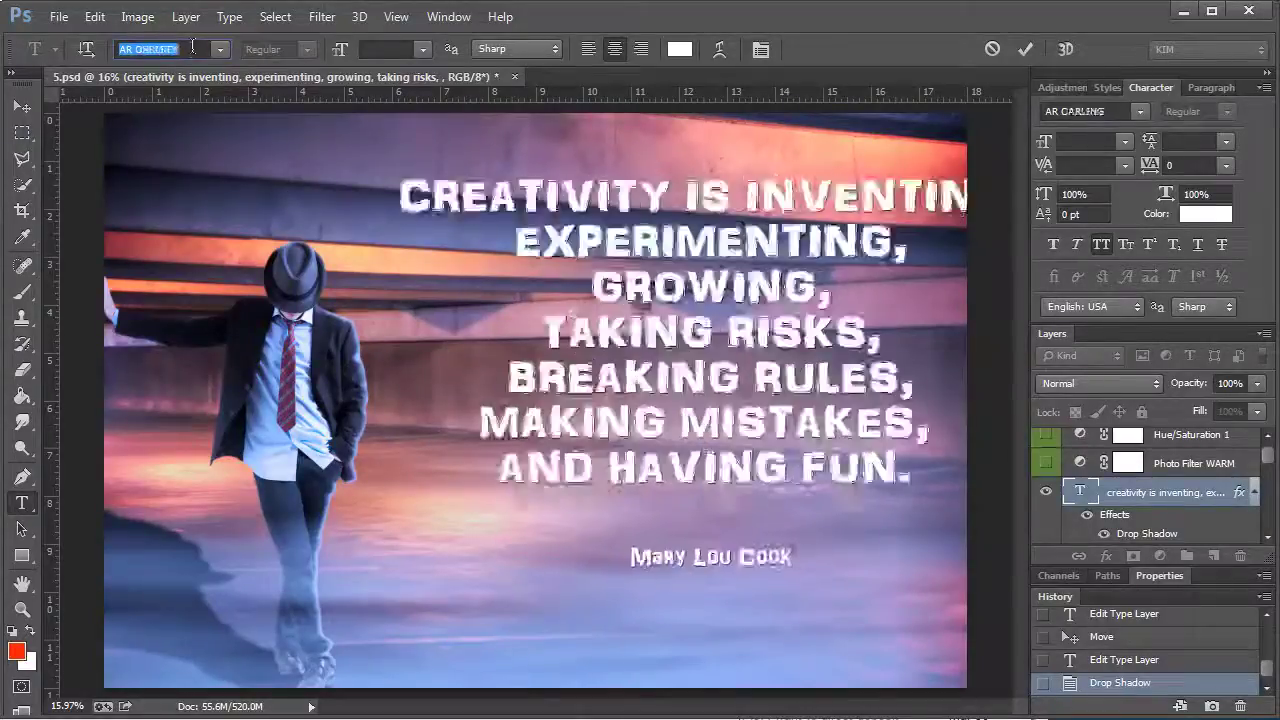
pyautogui.scroll(-1, 192, 47)
pyautogui.scroll(-1, 192, 47)
pyautogui.scroll(-1, 192, 47)
pyautogui.scroll(-1, 192, 47)
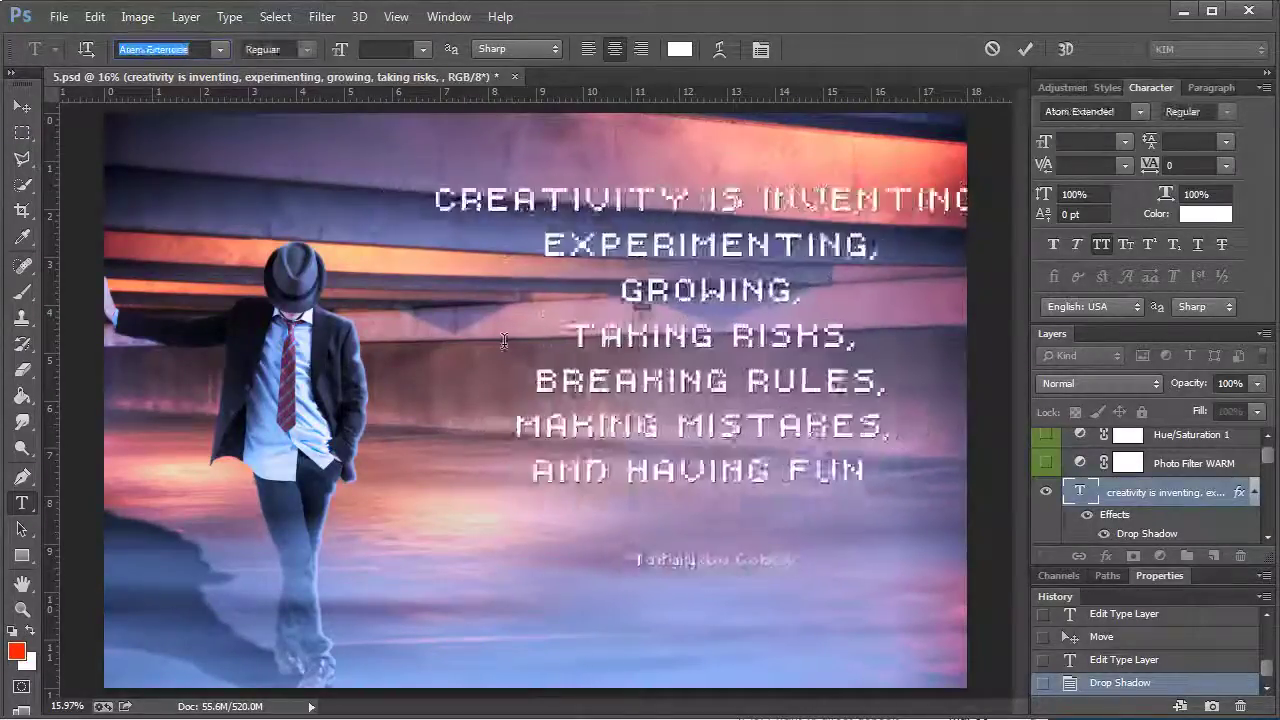
pyautogui.scroll(-1, 192, 47)
pyautogui.press('Down')
pyautogui.press('Down')
pyautogui.press('Down')
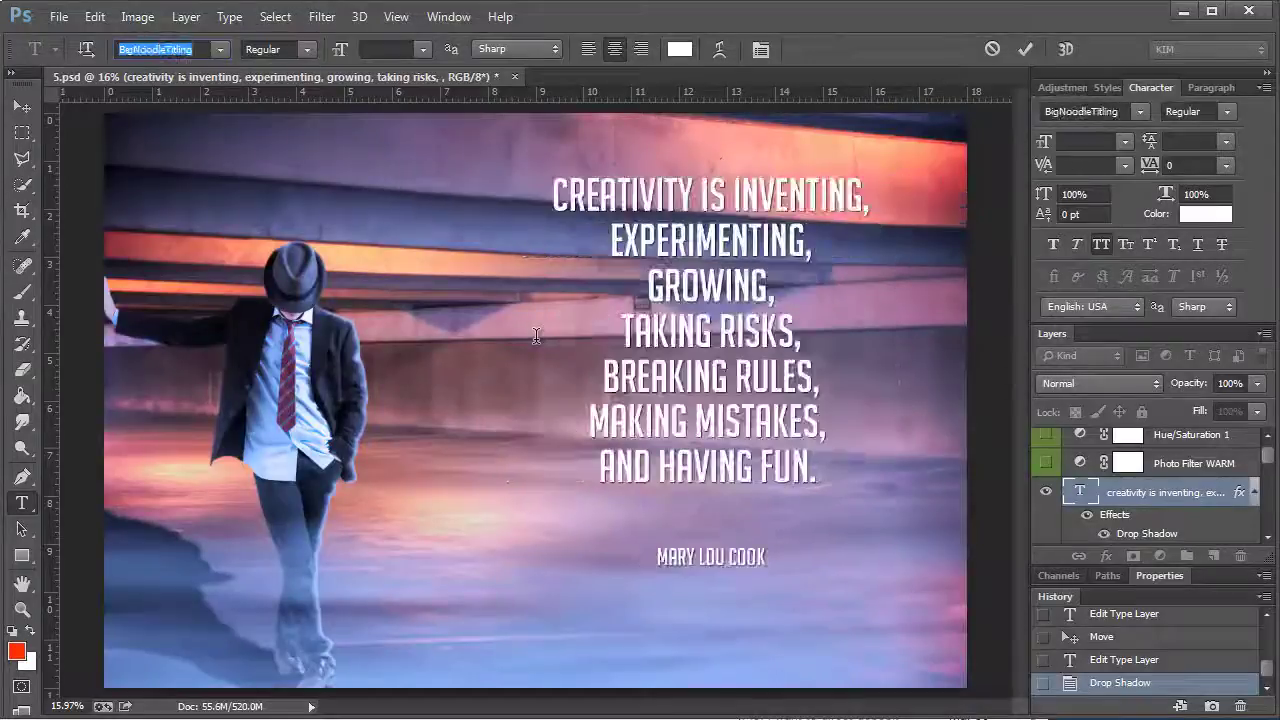
pyautogui.press('Down')
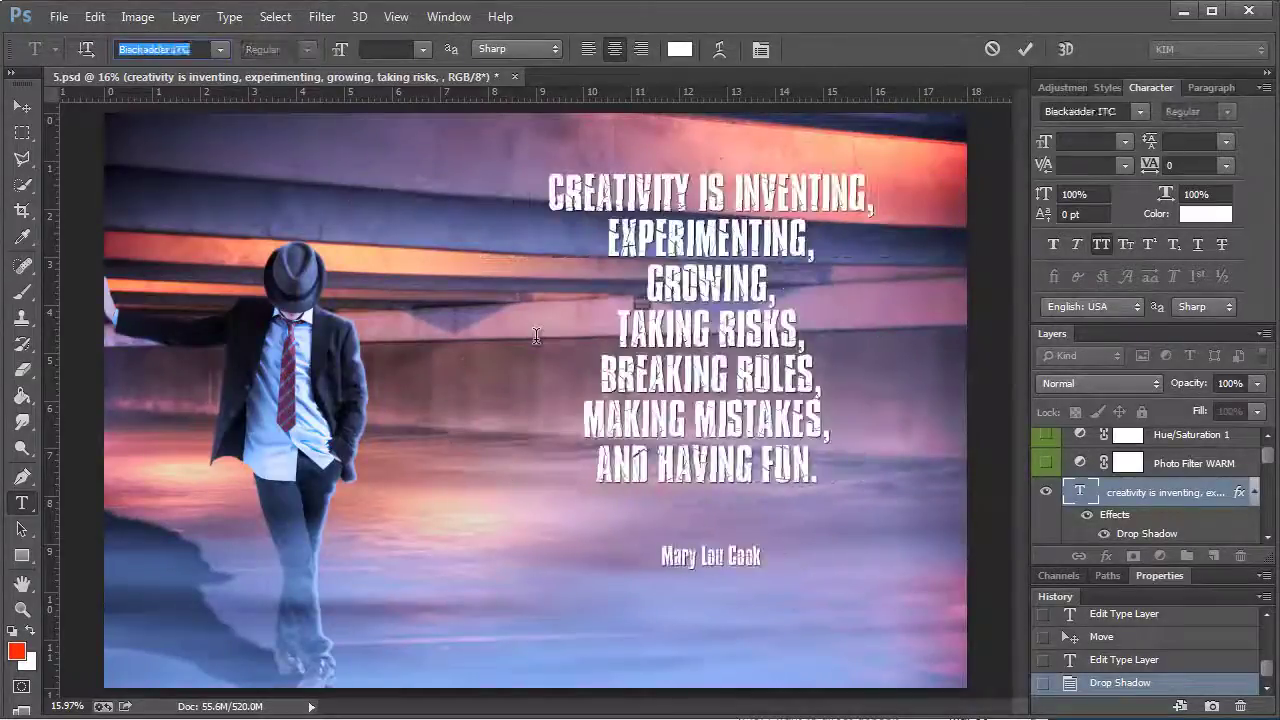
pyautogui.press('Down')
pyautogui.press('Down')
pyautogui.press('Down')
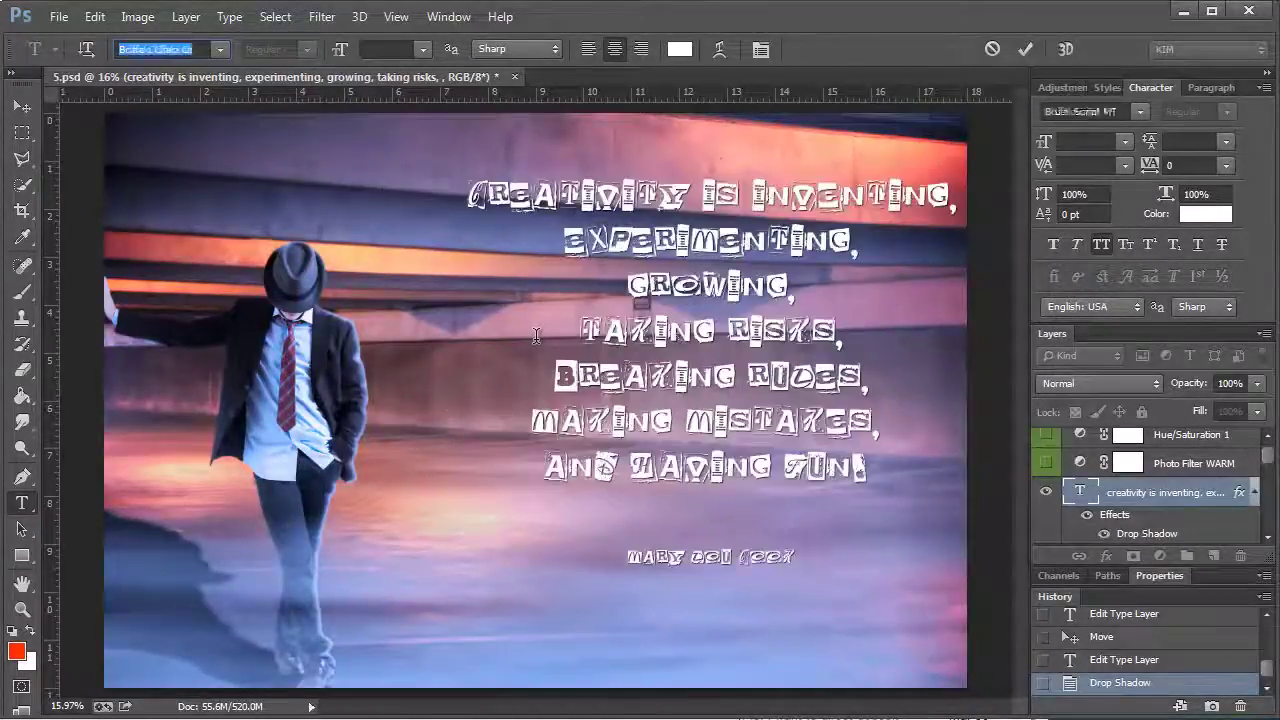
pyautogui.press('Down')
pyautogui.press('Down')
pyautogui.press('Down')
pyautogui.press('Down')
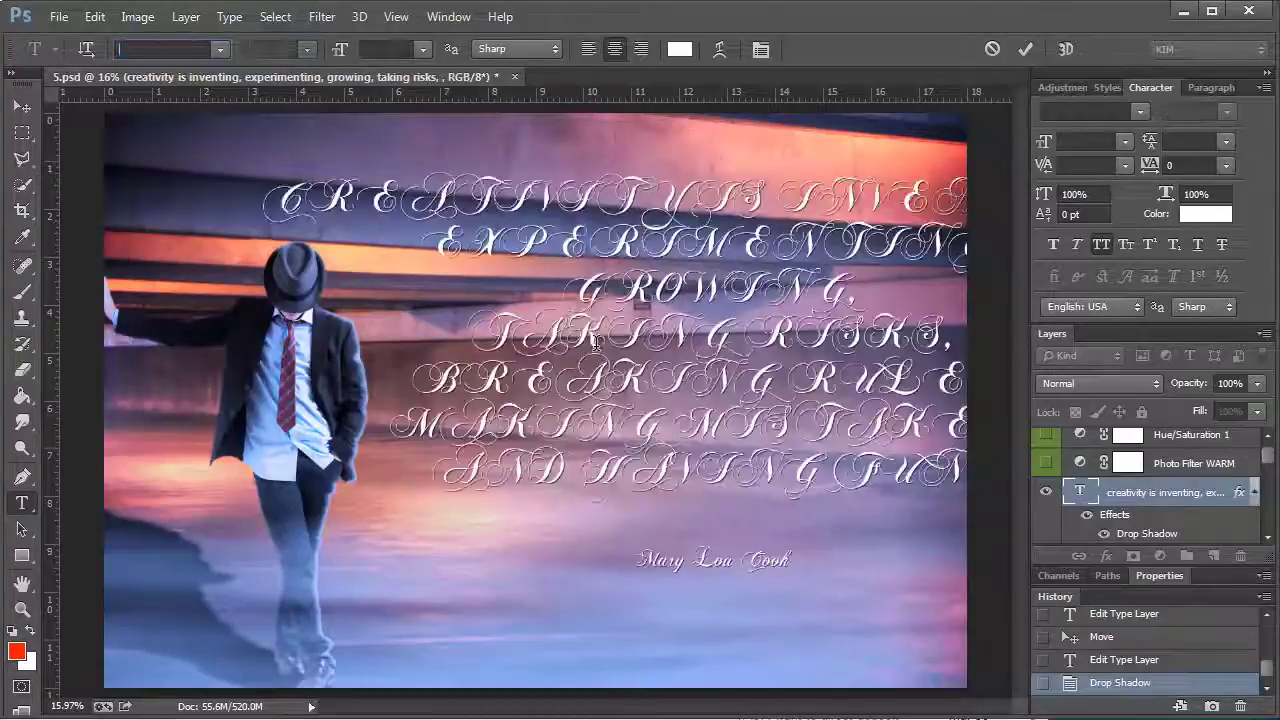
pyautogui.press('Down')
pyautogui.press('Down')
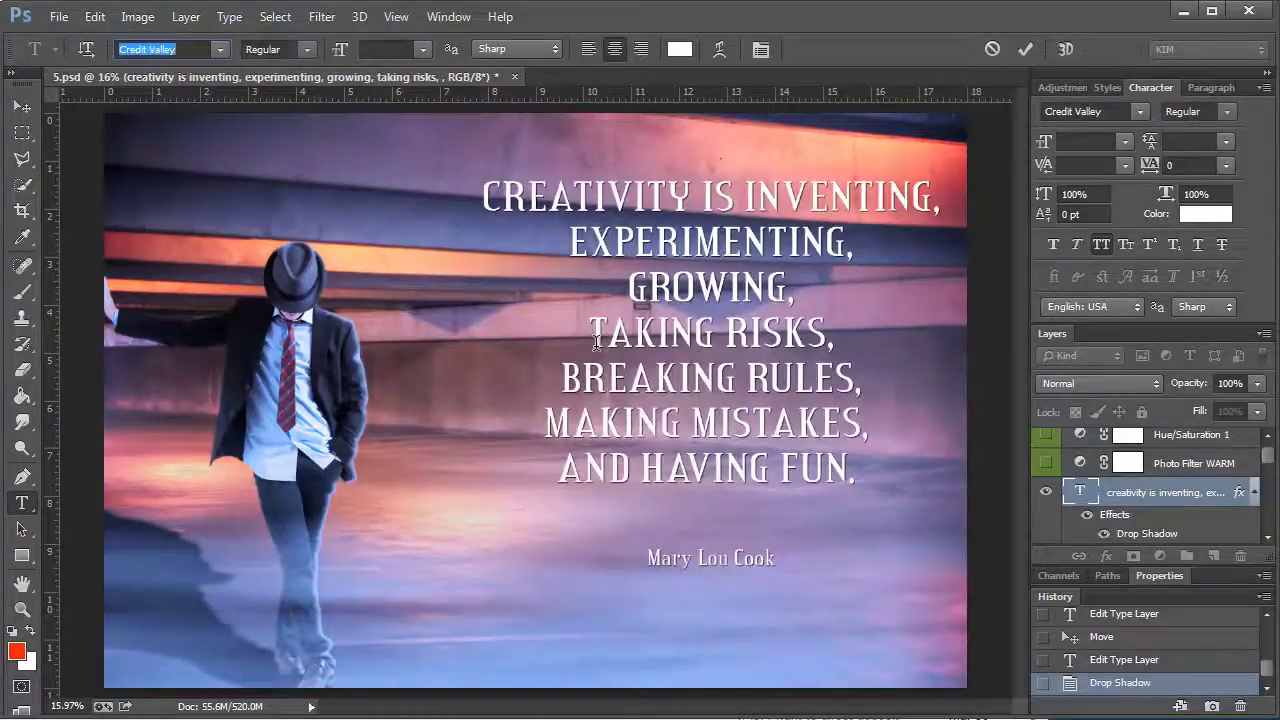
pyautogui.press('Down')
pyautogui.press('Down')
pyautogui.press('Down')
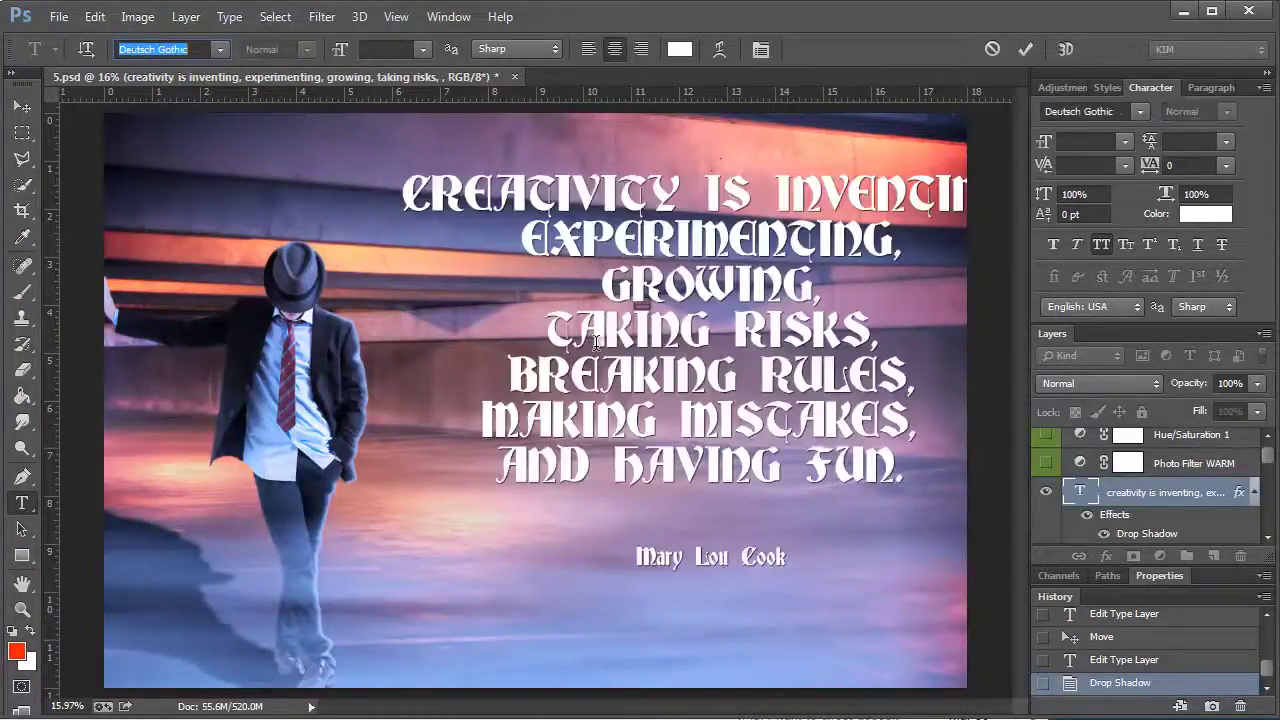
pyautogui.press('Down')
pyautogui.press('Down')
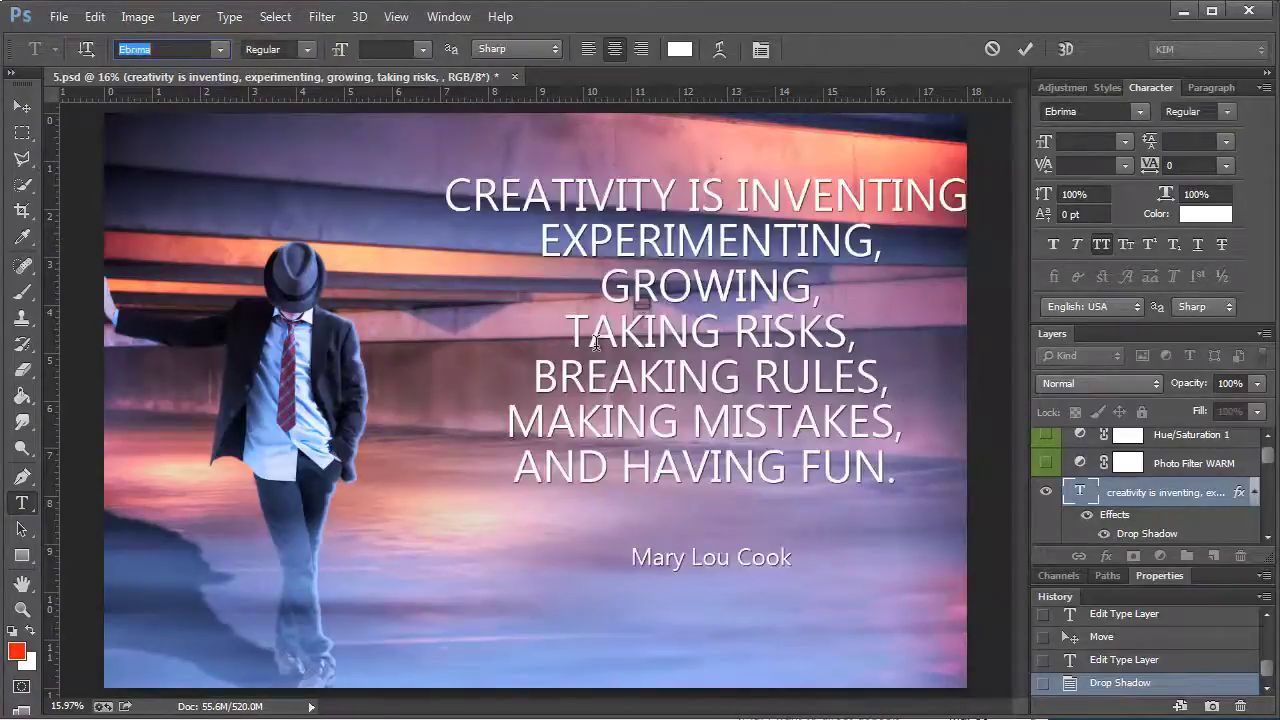
pyautogui.press('Down')
pyautogui.press('Down')
pyautogui.press('Down')
pyautogui.press('Down')
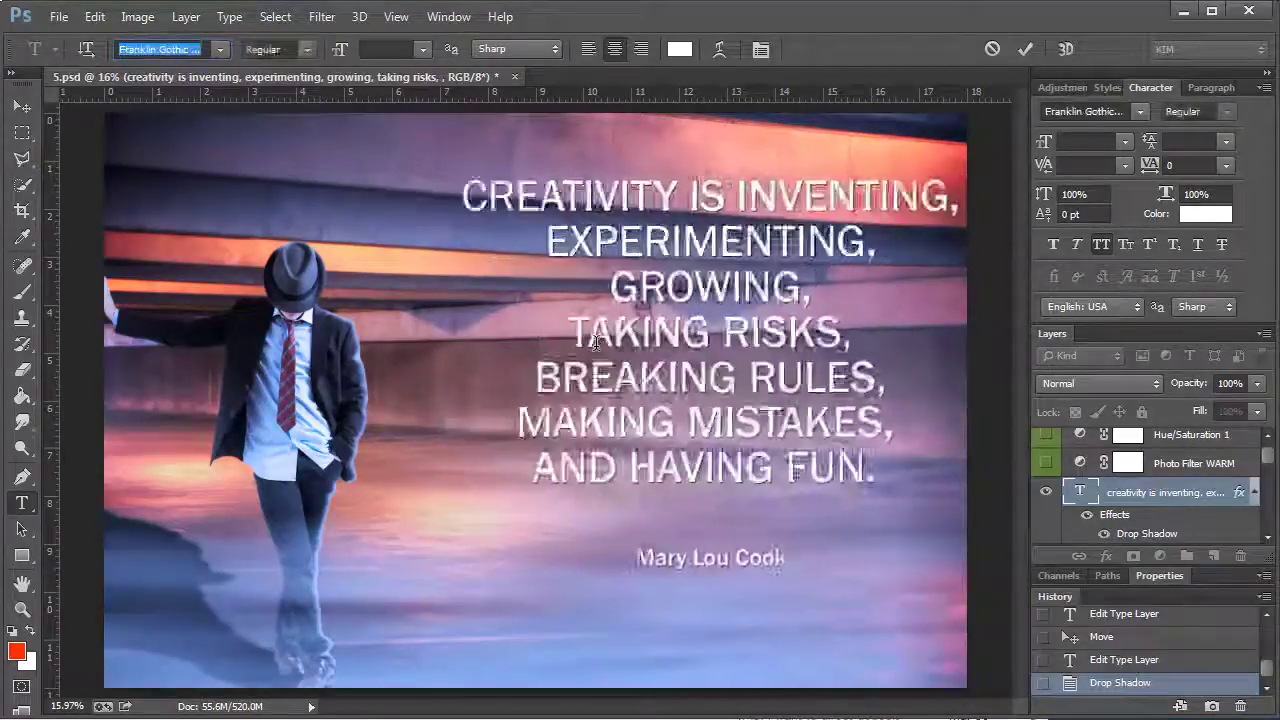
pyautogui.press('Down')
pyautogui.press('Down')
pyautogui.press('Down')
pyautogui.press('Escape')
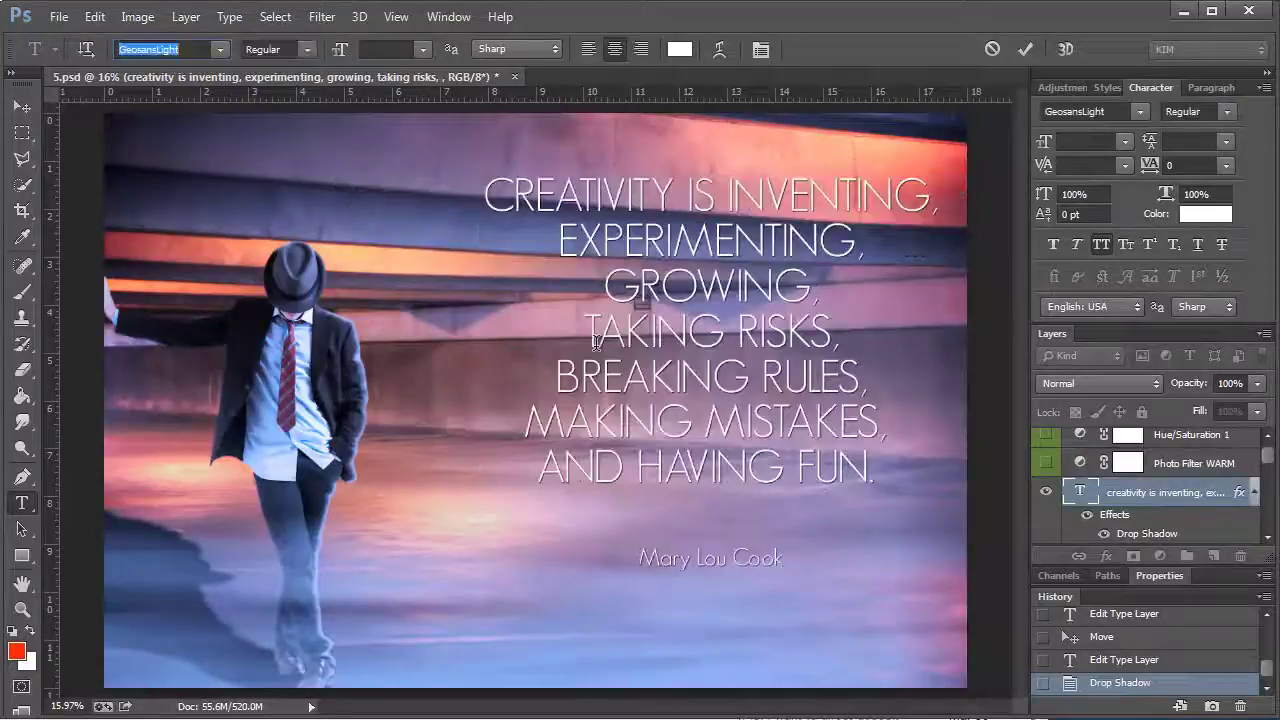
pyautogui.press('v')
pyautogui.moveTo(596, 343); pyautogui.dragTo(571, 363)
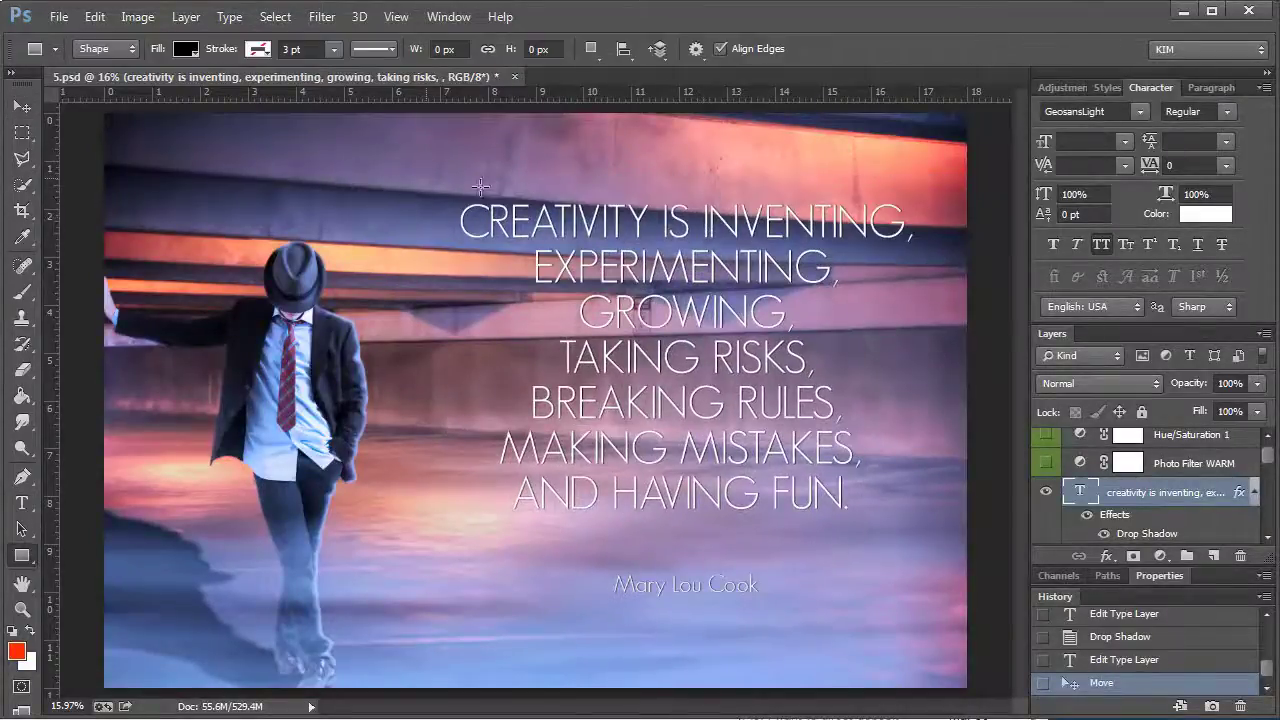
# - Draw a black rectangle over the quote area, just above Layer 4
pyautogui.click(1186, 531)
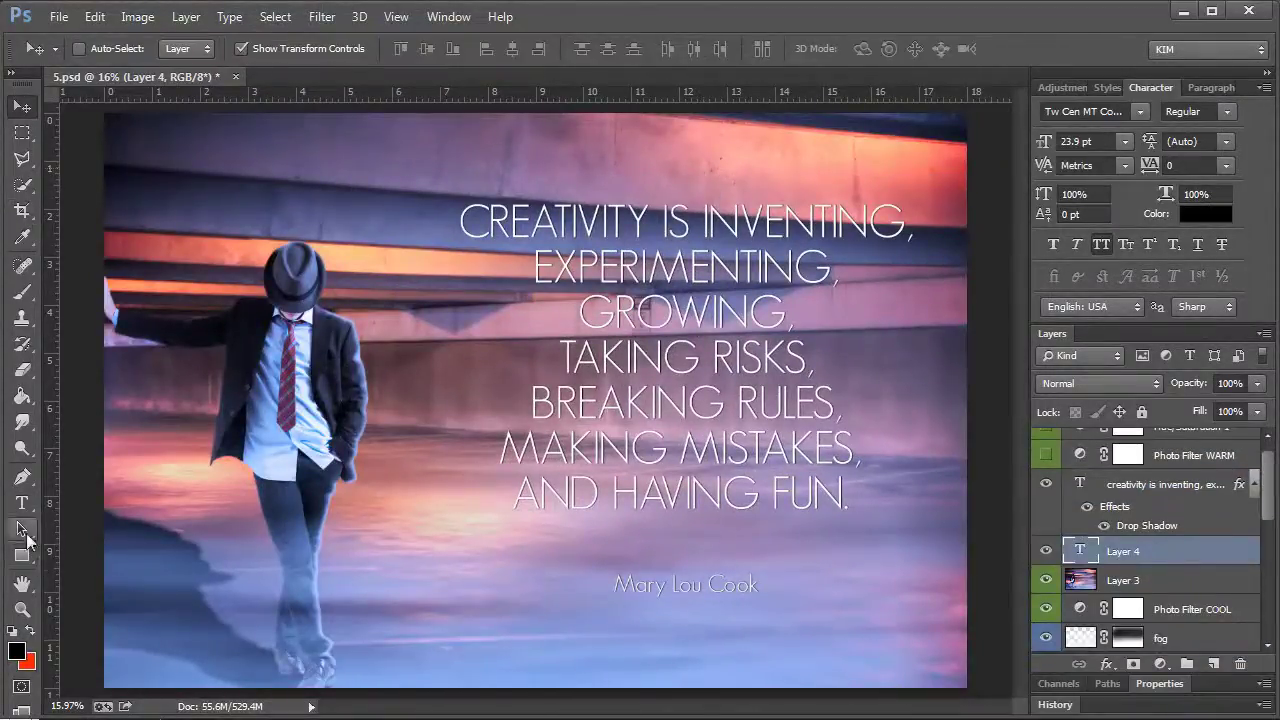
pyautogui.click(22, 555)
pyautogui.moveTo(454, 181); pyautogui.dragTo(930, 618)
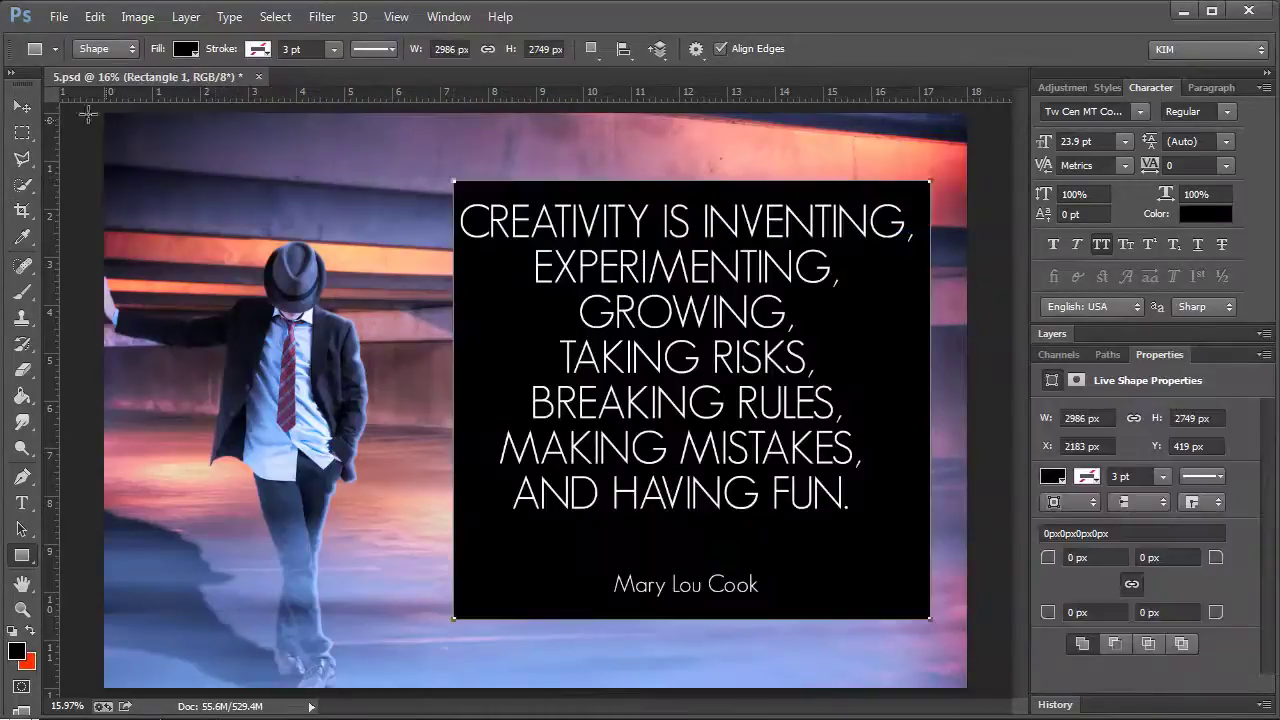
pyautogui.press('v')
# - Set the Rectangle 1 layer's opacity to 58% so the garage shows through
pyautogui.press('F7')
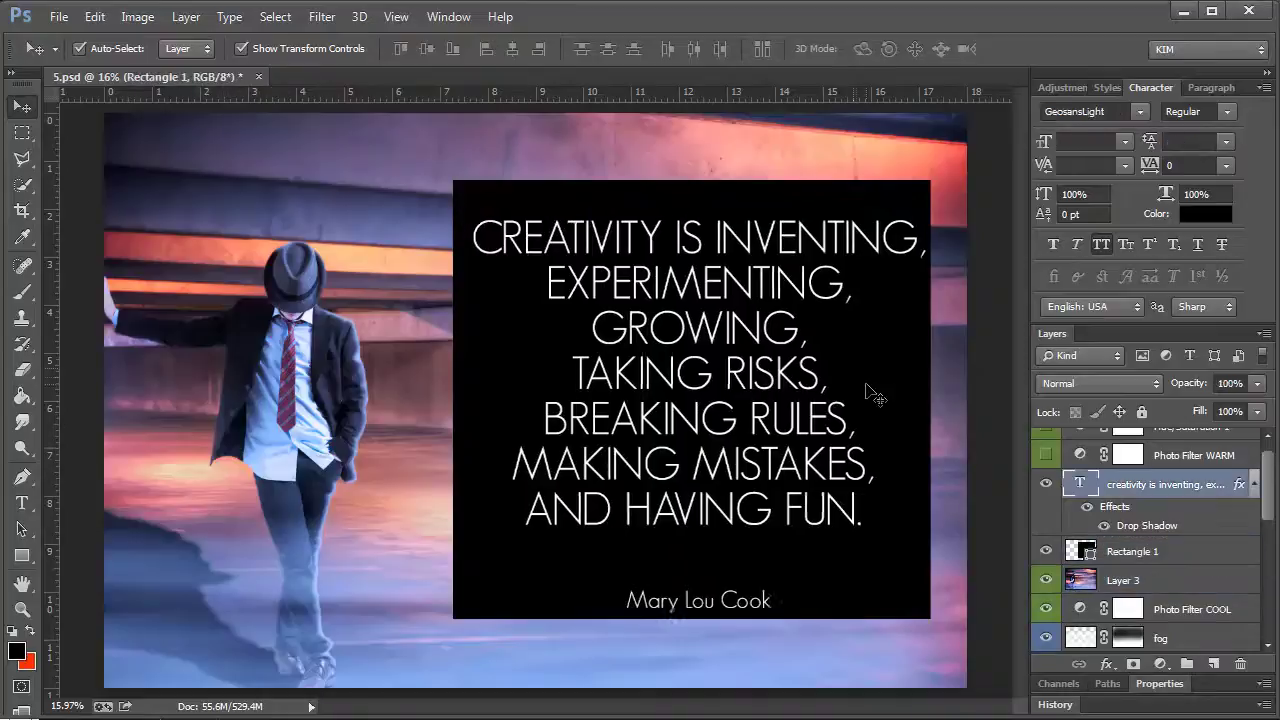
pyautogui.moveTo(875, 397); pyautogui.dragTo(869, 391)
pyautogui.click(1125, 555)
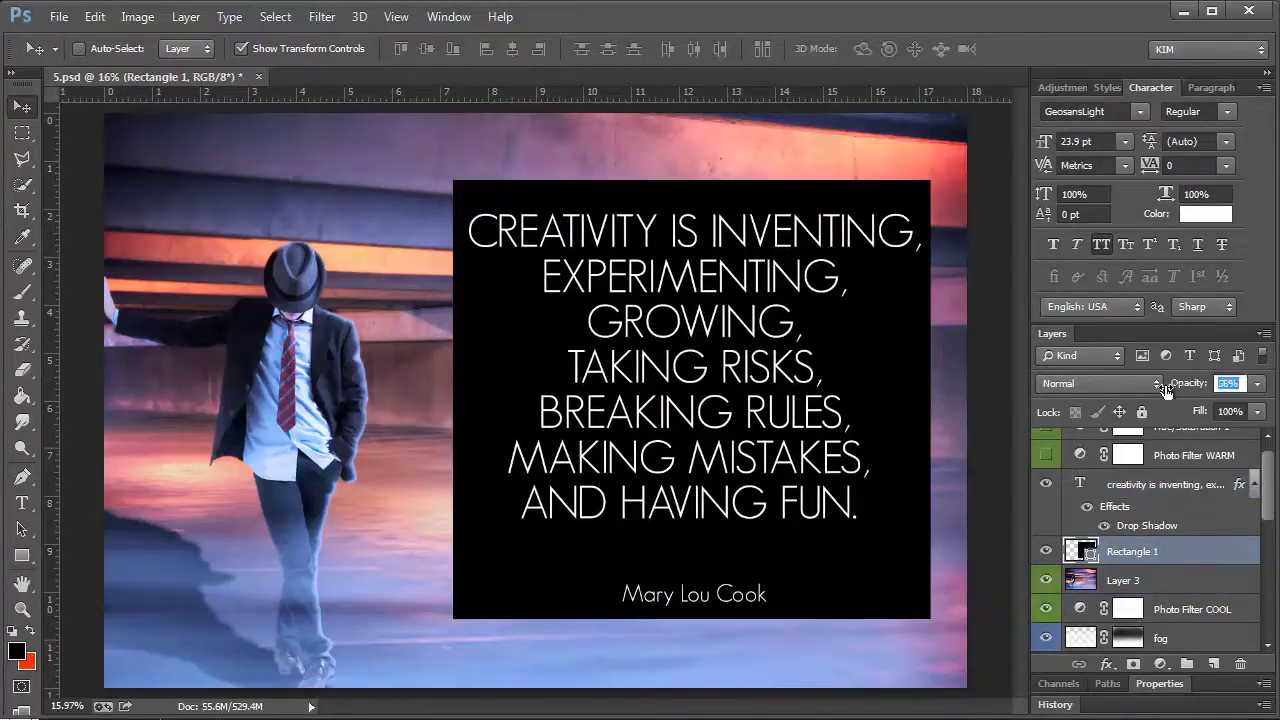
pyautogui.press('Return')
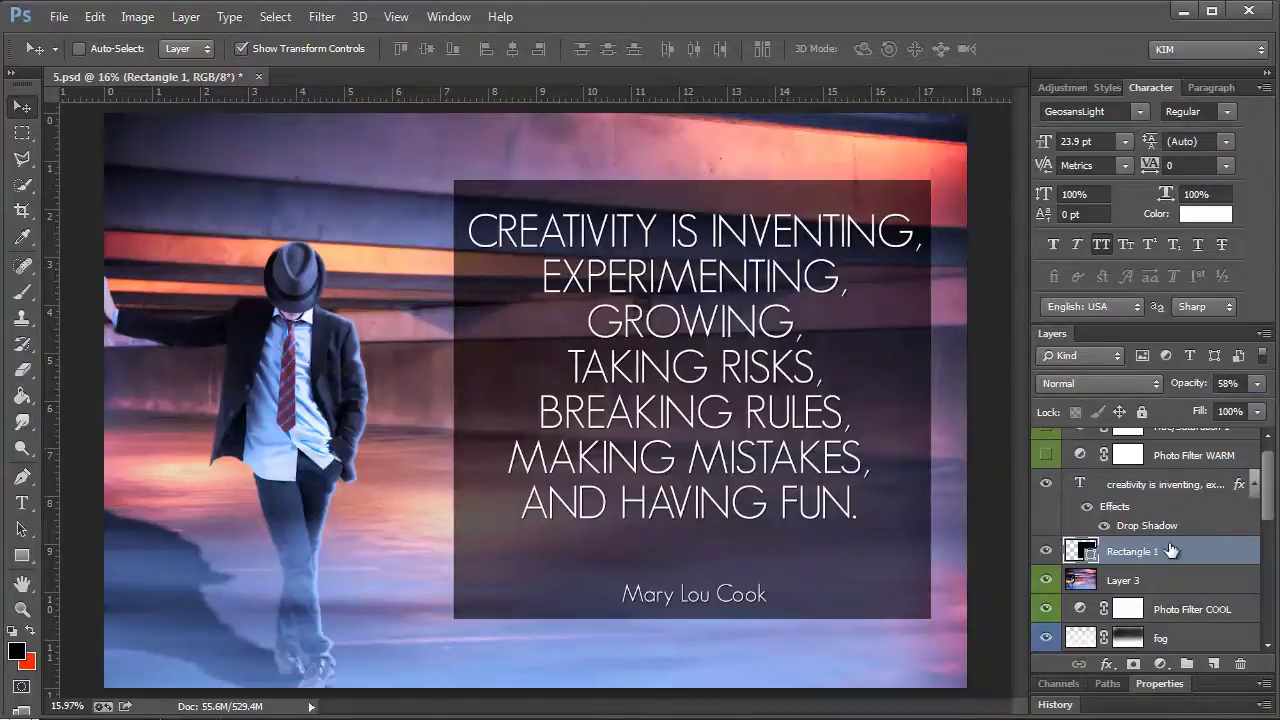
pyautogui.click(25, 559)
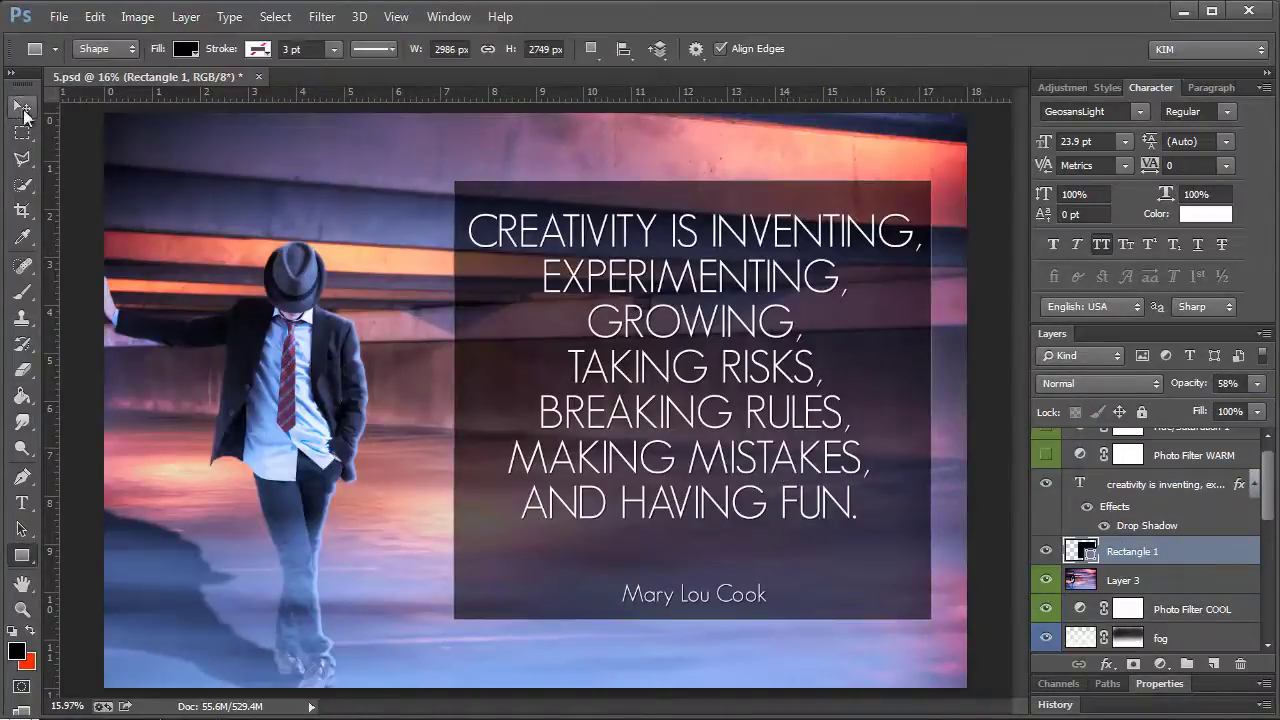
pyautogui.click(24, 110)
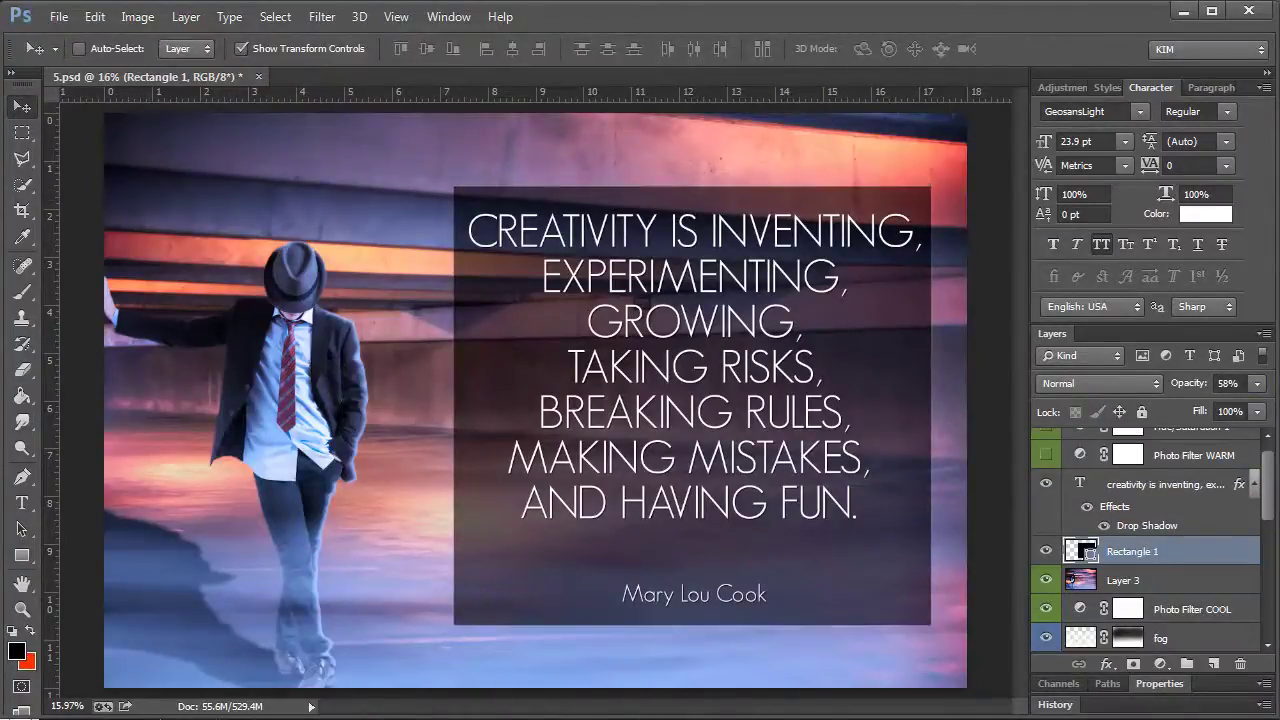